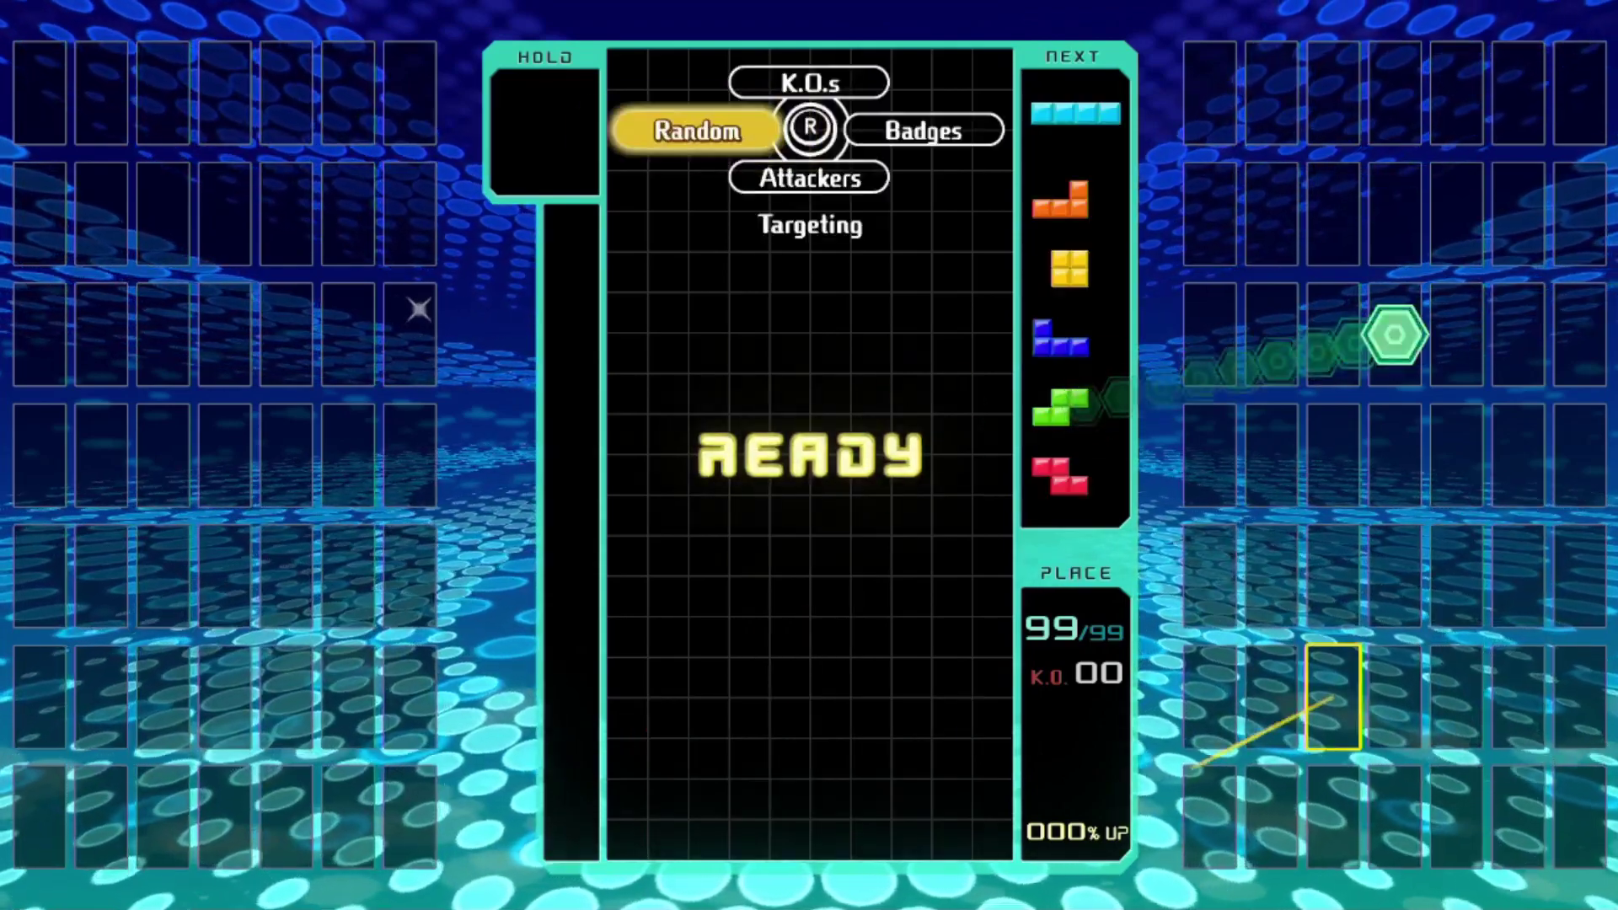
- Cycle attack targeting through K.O.s and Badges, then set it back to Random
{"action": "key", "text": "Up"}
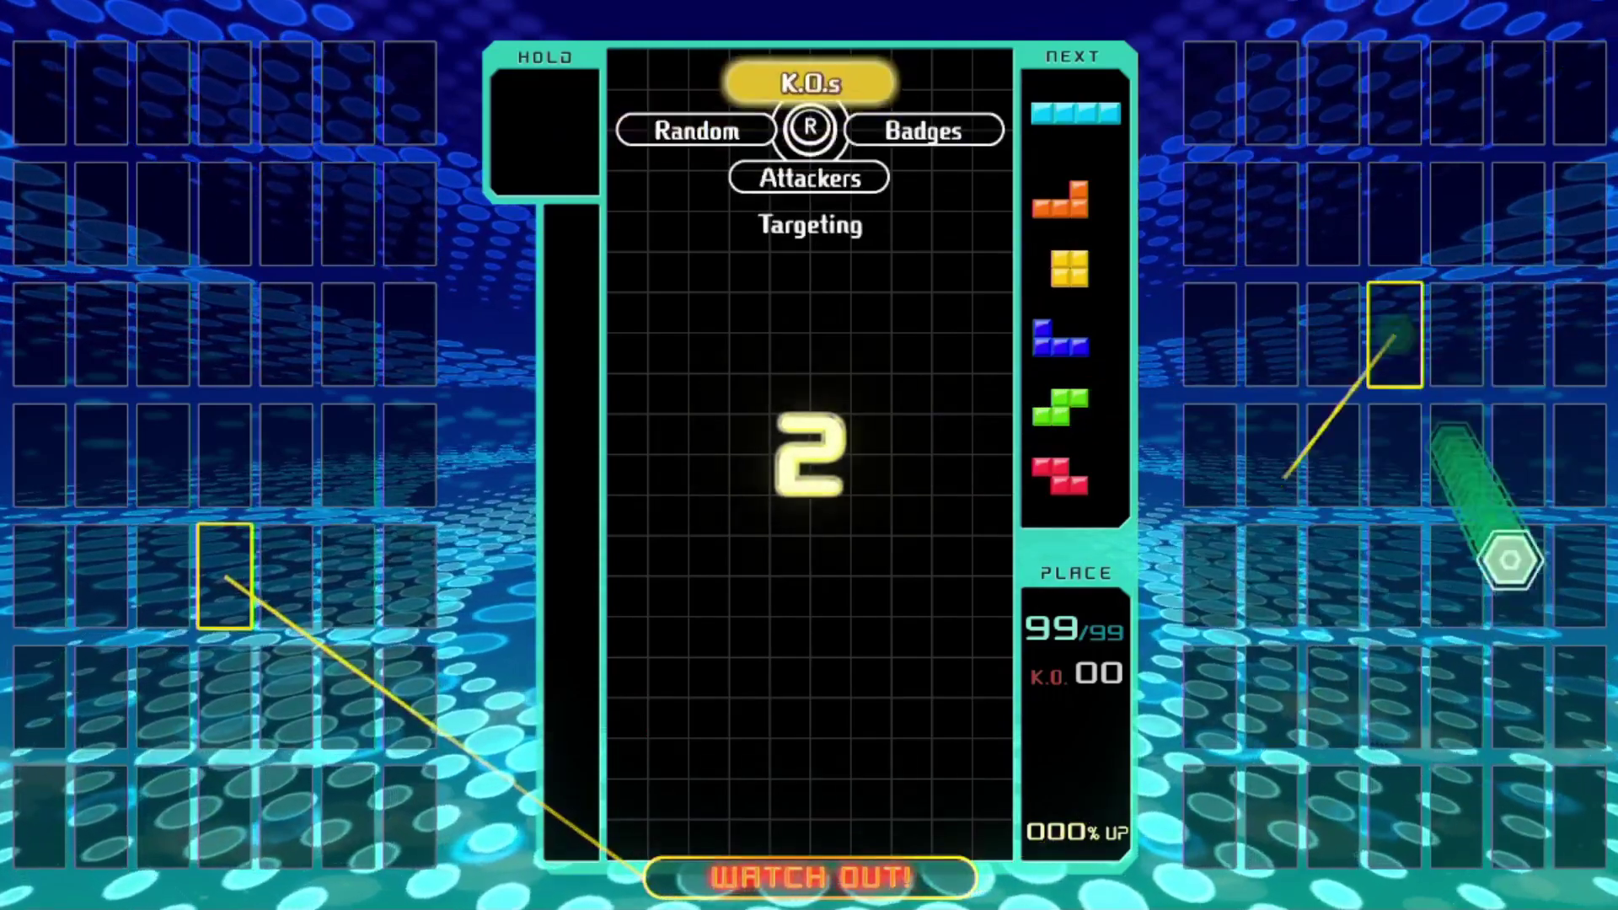
{"action": "key", "text": "Right"}
{"action": "key", "text": "Left"}
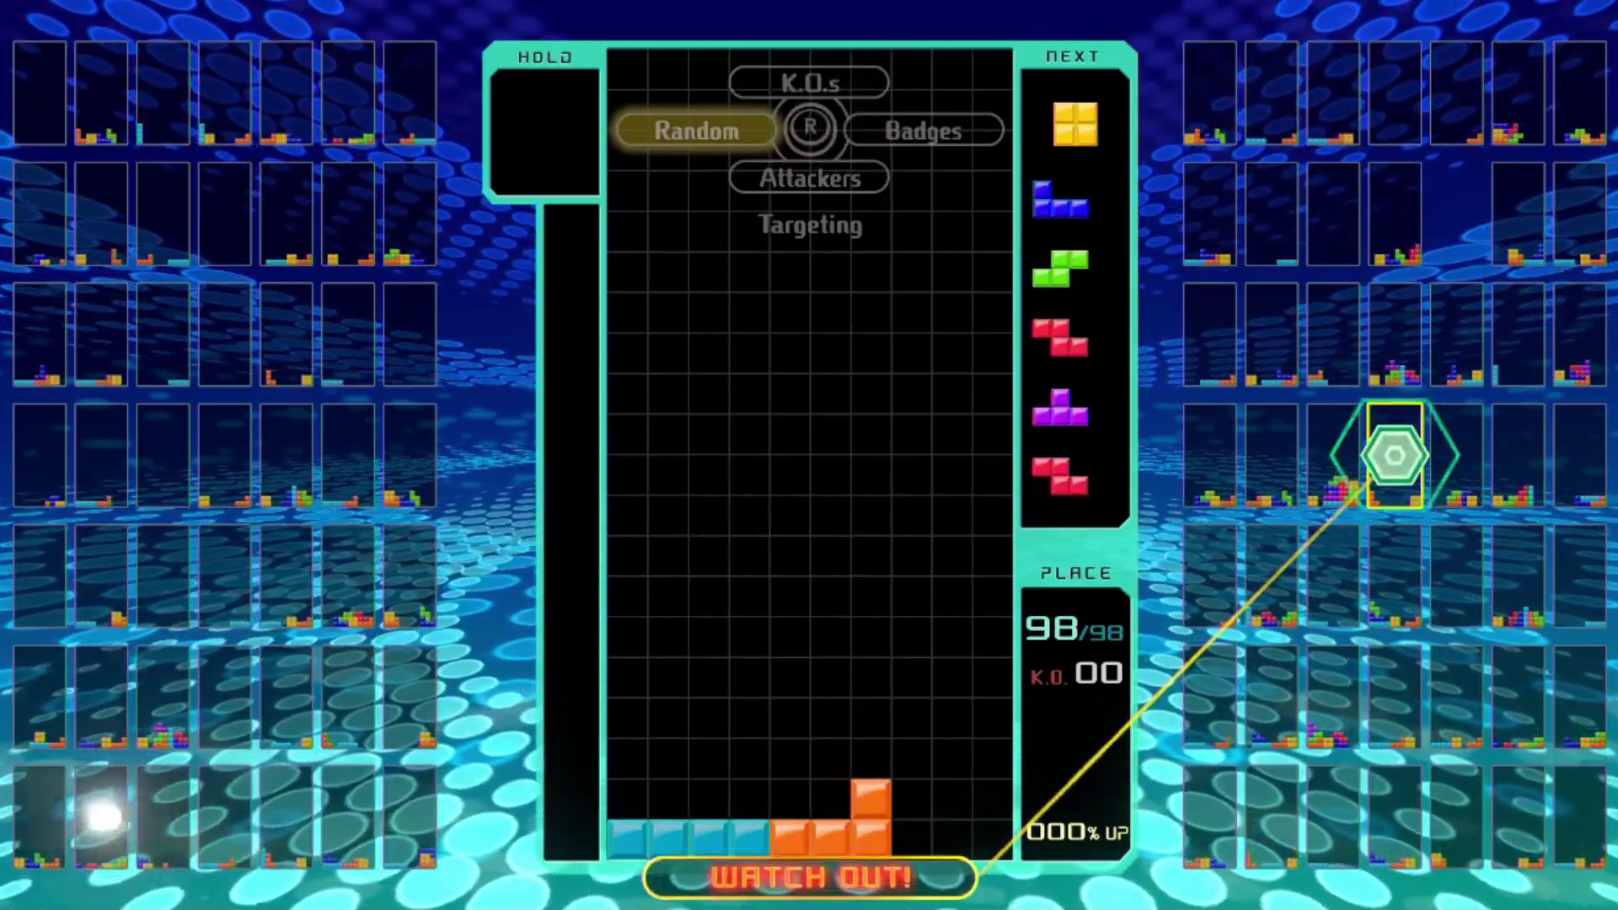
- Drop the O piece against the right wall and the upright J piece into the right well
{"action": "key", "text": "Right"}
{"action": "key", "text": "Right"}
{"action": "key", "text": "Right"}
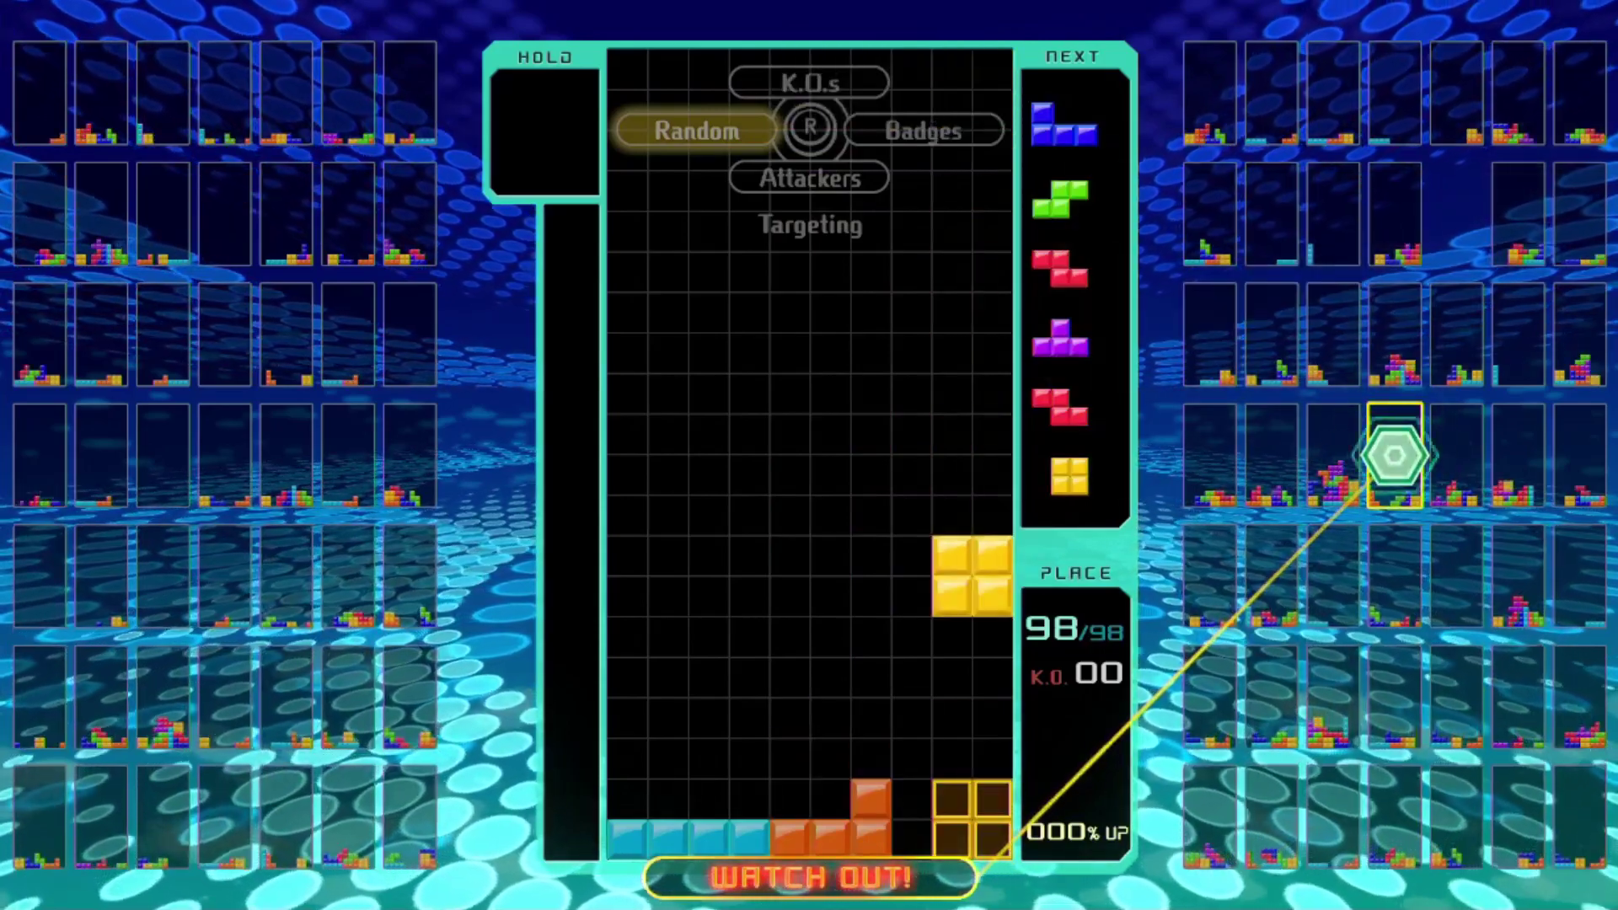
{"action": "key", "text": "Up"}
{"action": "key", "text": "Right"}
{"action": "key", "text": "x"}
{"action": "key", "text": "Right"}
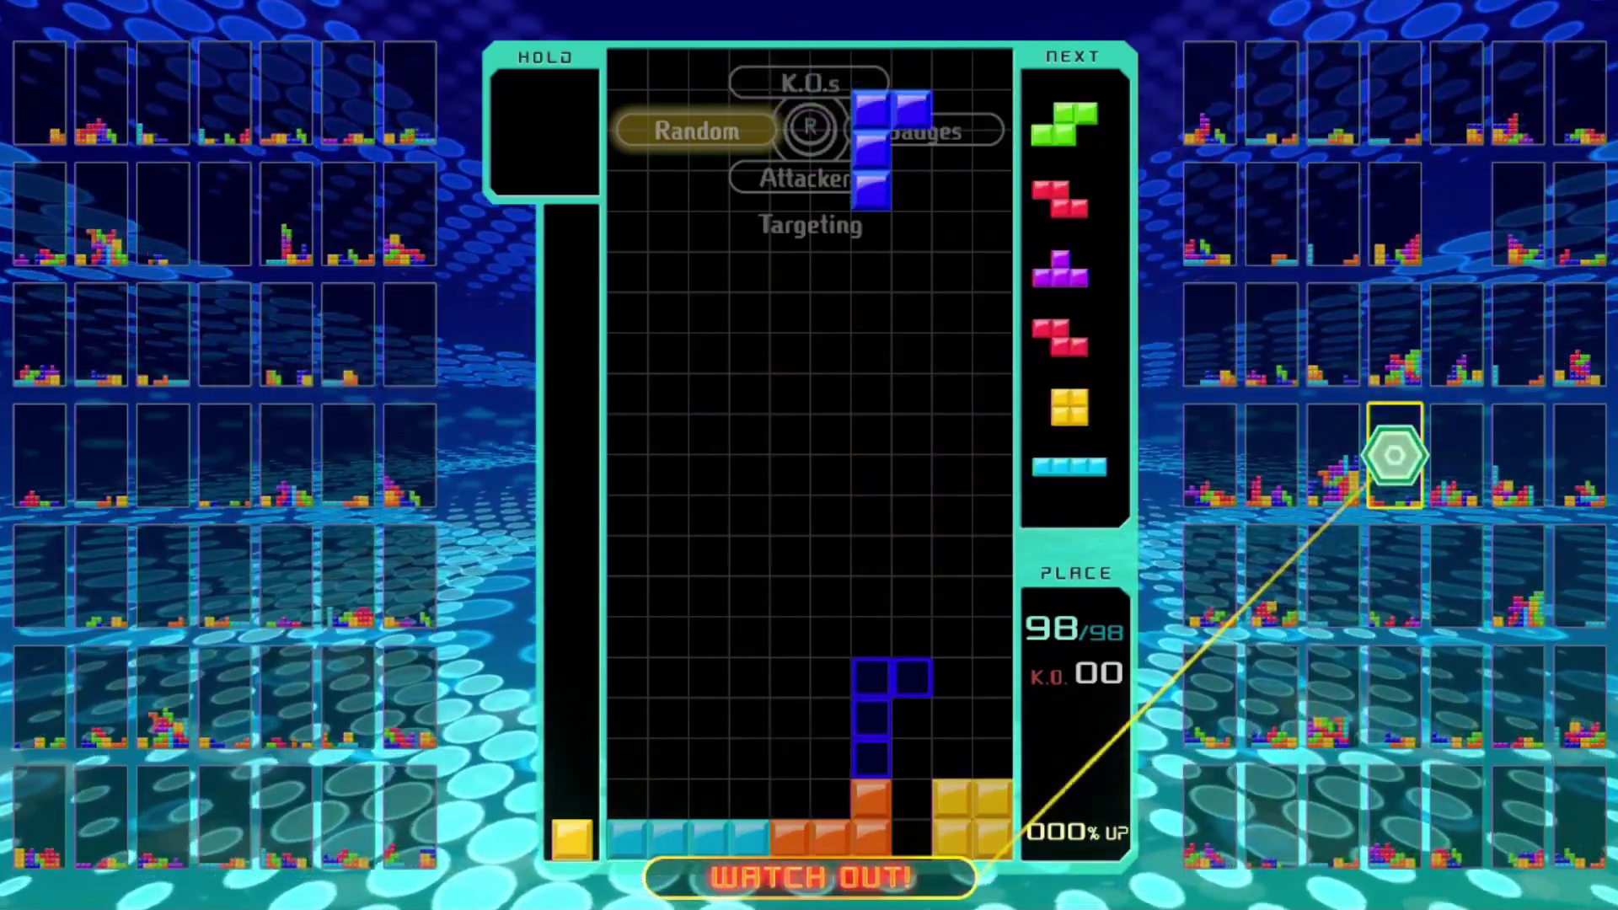
{"action": "key", "text": "Down"}
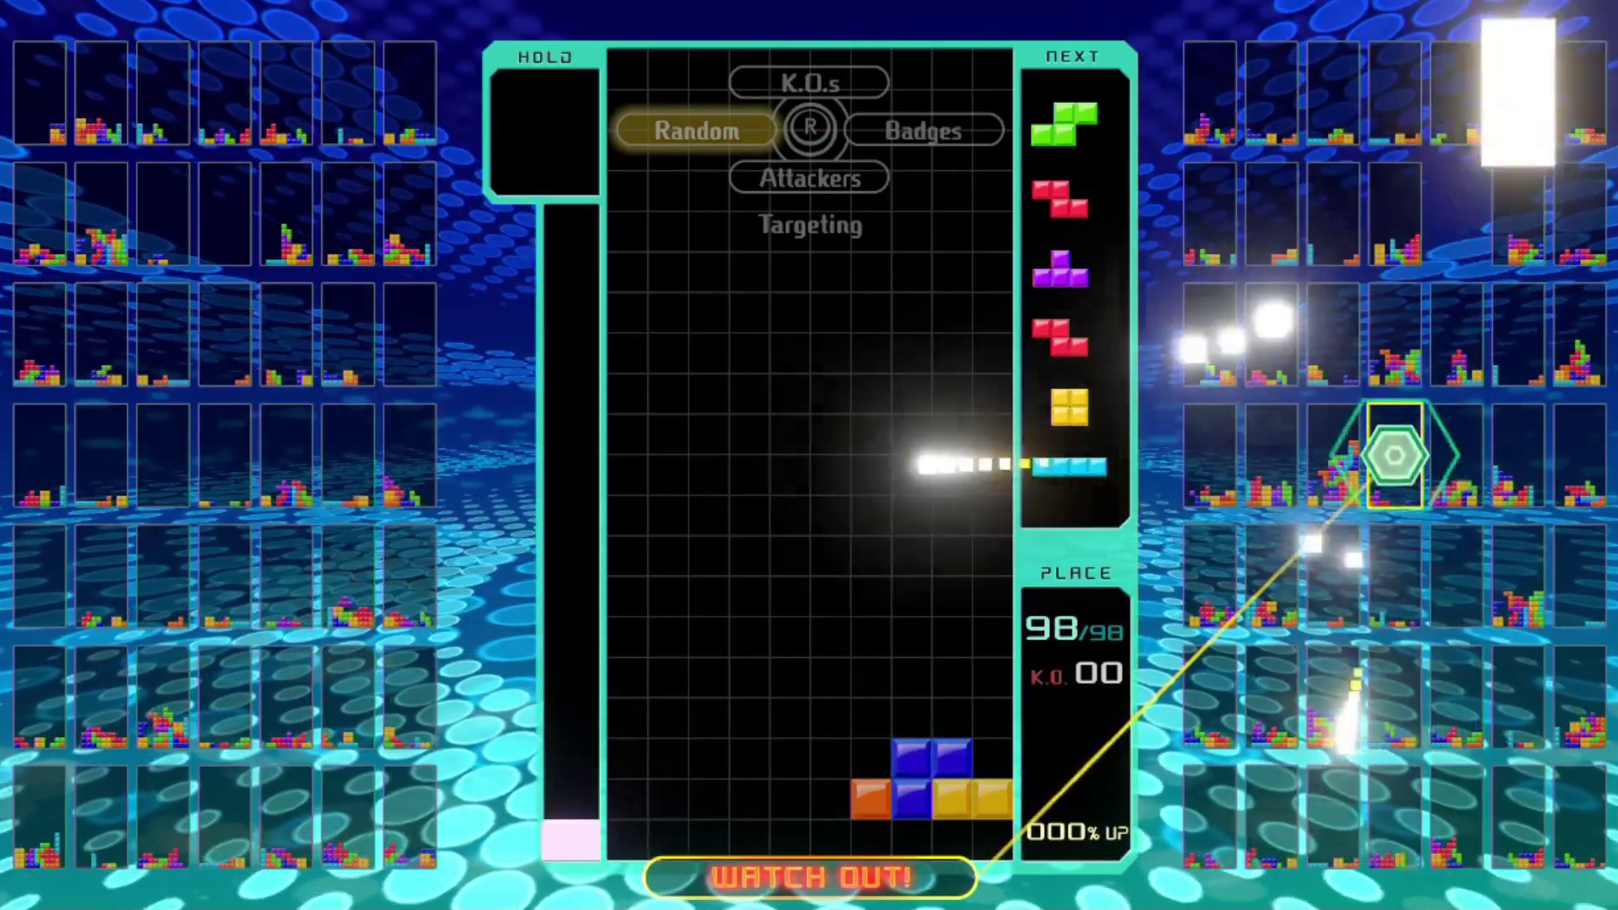
- Lock the S piece and the upright Z piece onto the stack
{"action": "key", "text": "Right"}
{"action": "key", "text": "Down"}
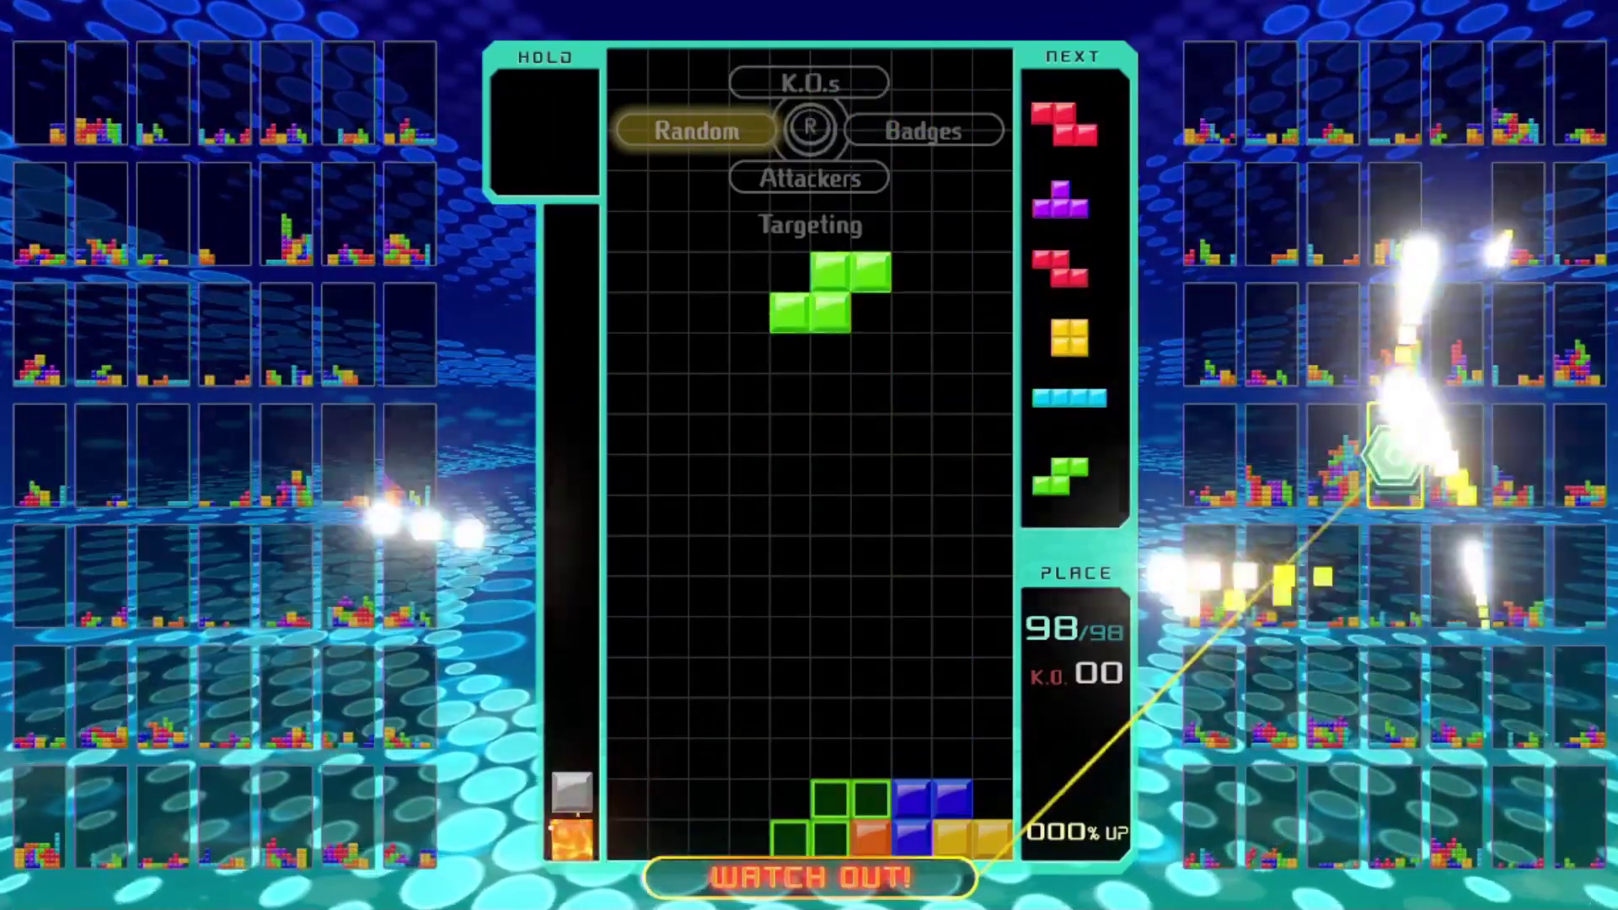
{"action": "key", "text": "Down"}
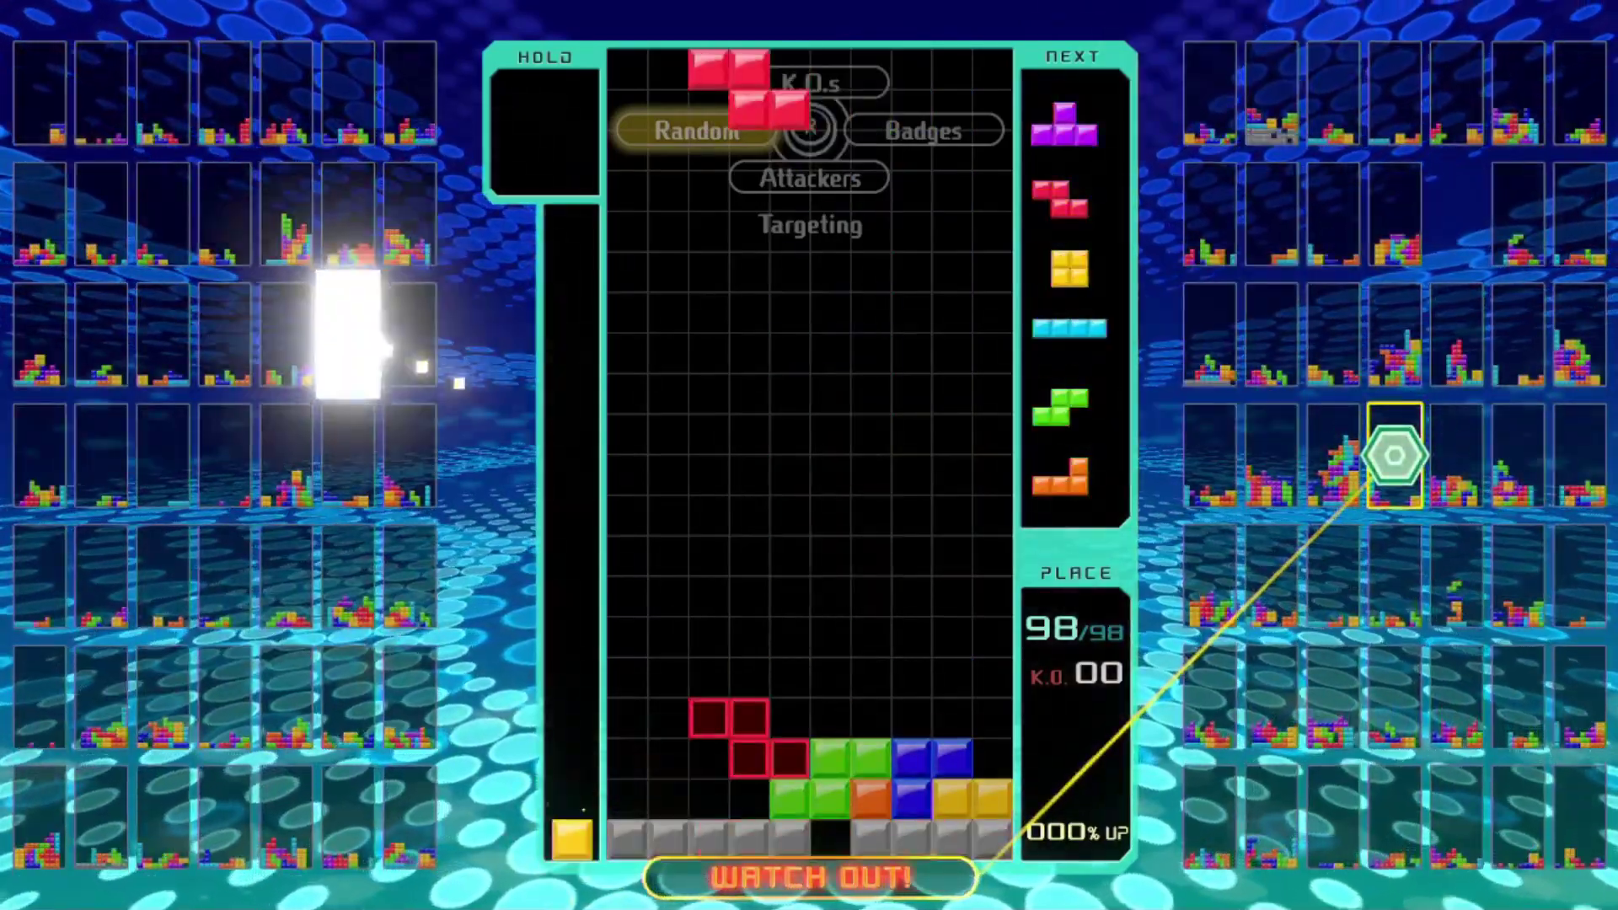
{"action": "key", "text": "Up"}
{"action": "key", "text": "Left"}
{"action": "key", "text": "Right"}
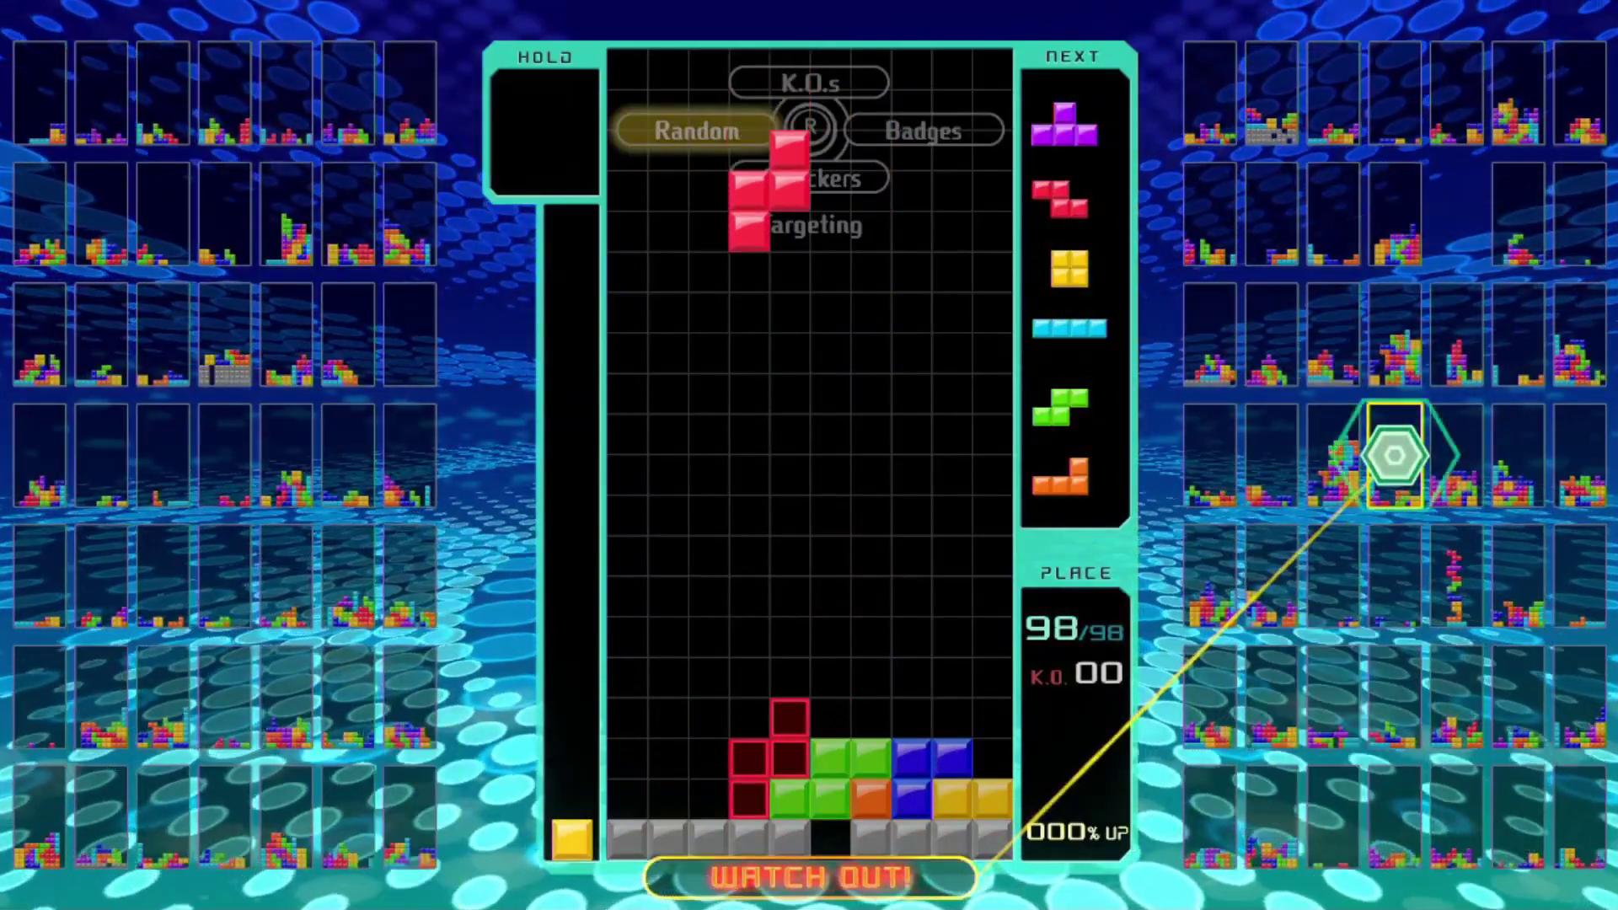
{"action": "key", "text": "Down"}
{"action": "key", "text": "Down"}
- Land the T piece on the left stack, then drop an upright Z piece onto the stack
{"action": "key", "text": "Left"}
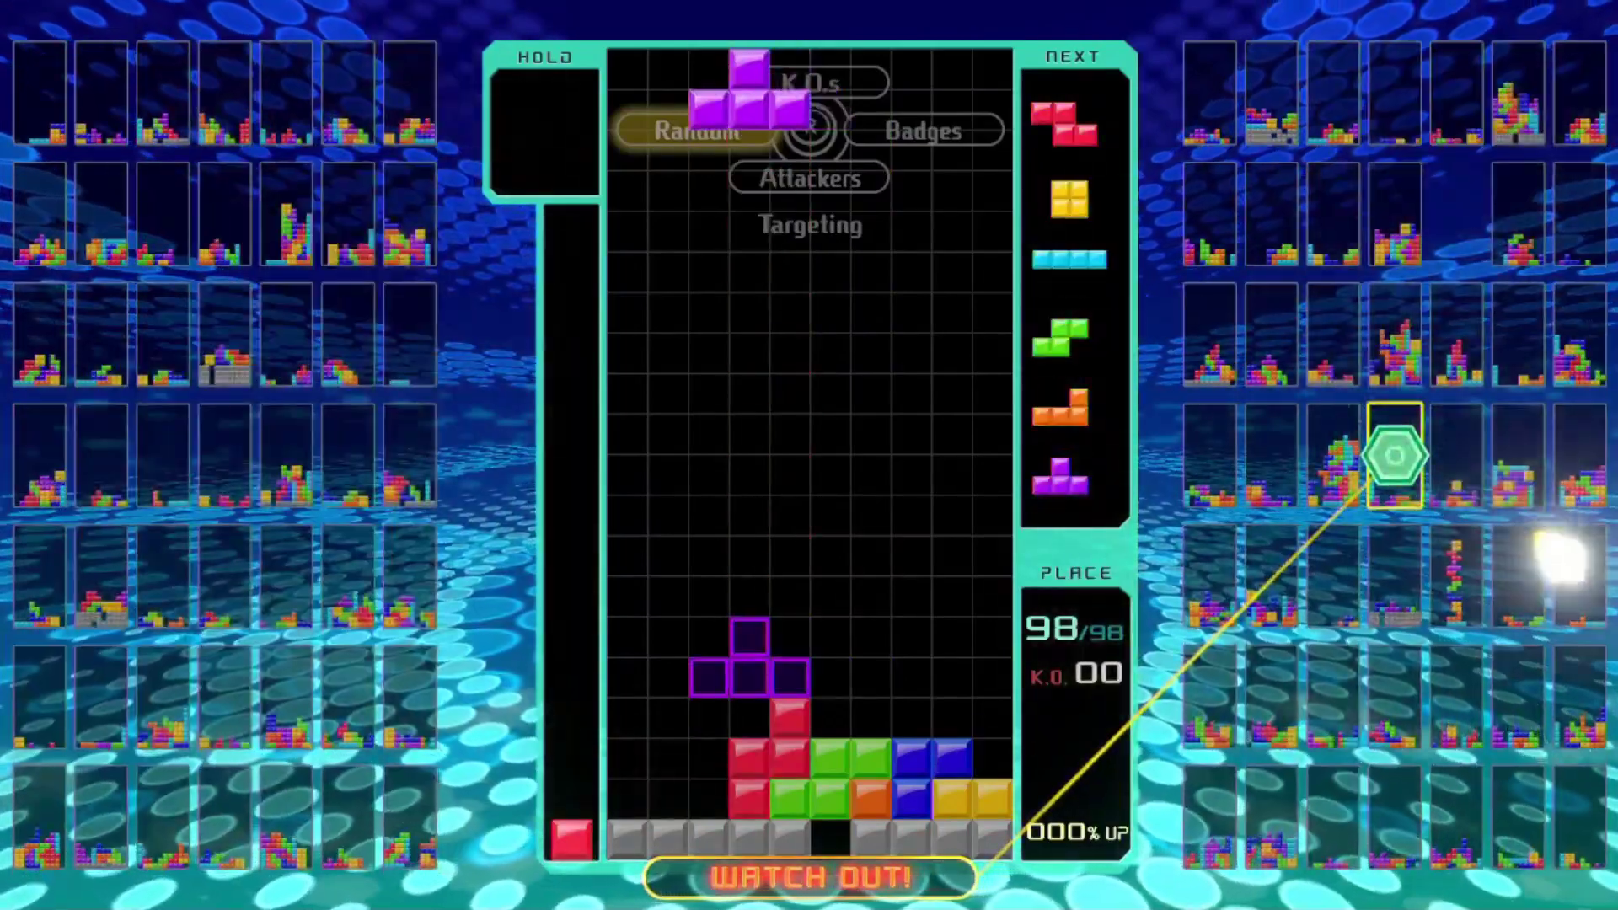
{"action": "key", "text": "Left"}
{"action": "key", "text": "Left"}
{"action": "key", "text": "Down"}
{"action": "key", "text": "Down"}
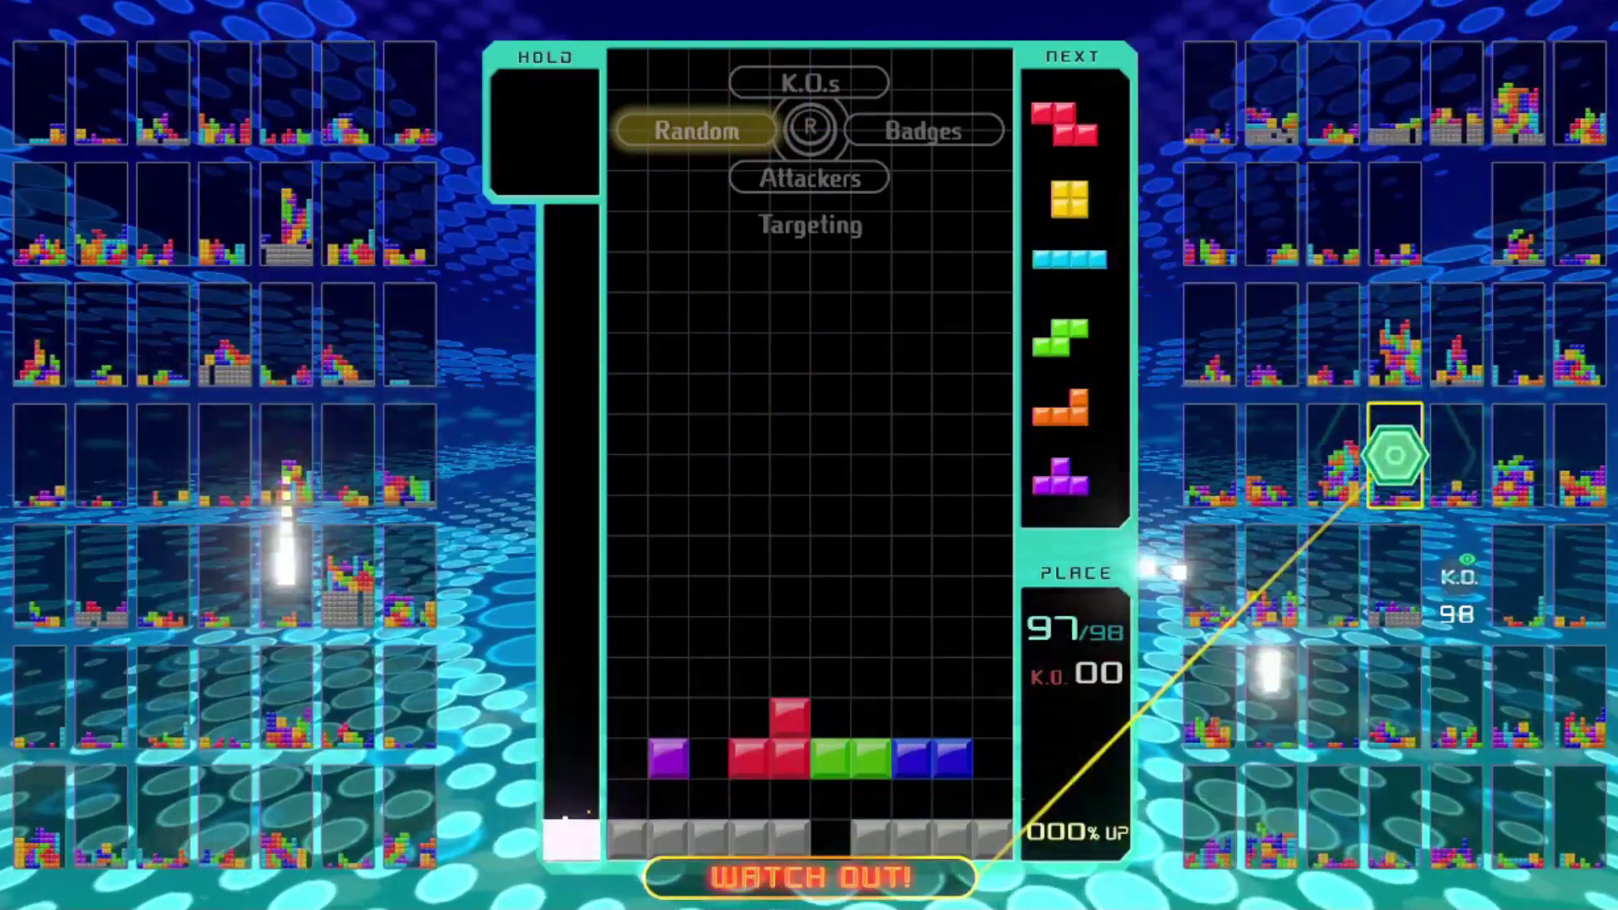
{"action": "key", "text": "Right"}
{"action": "key", "text": "Right"}
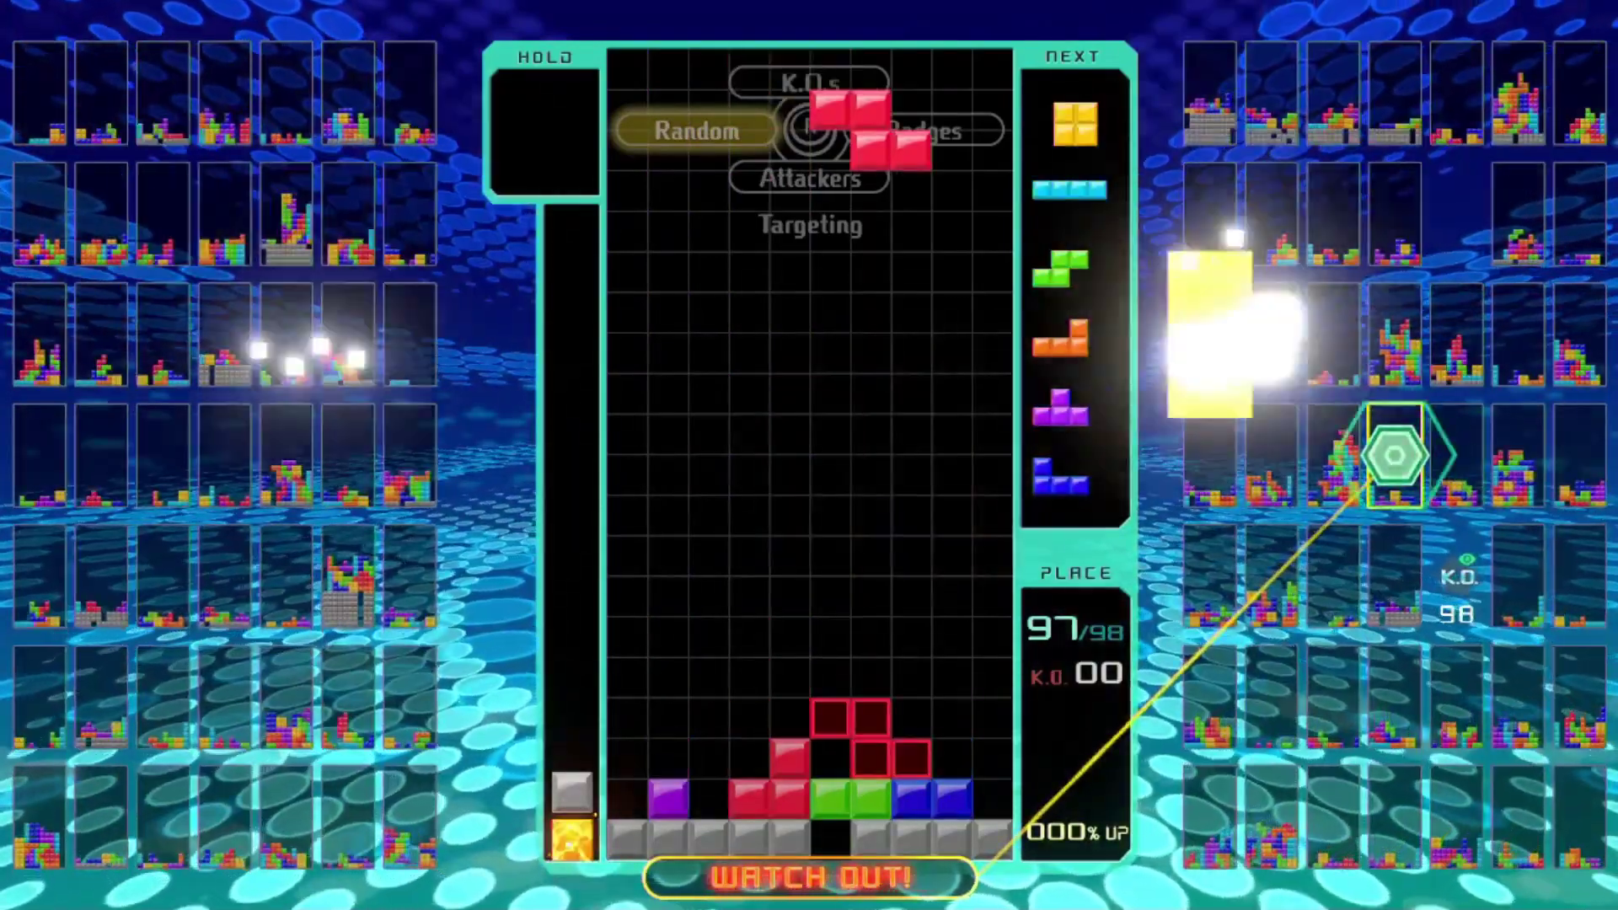
{"action": "key", "text": "Up"}
{"action": "key", "text": "Left"}
{"action": "key", "text": "Left"}
{"action": "key", "text": "Down"}
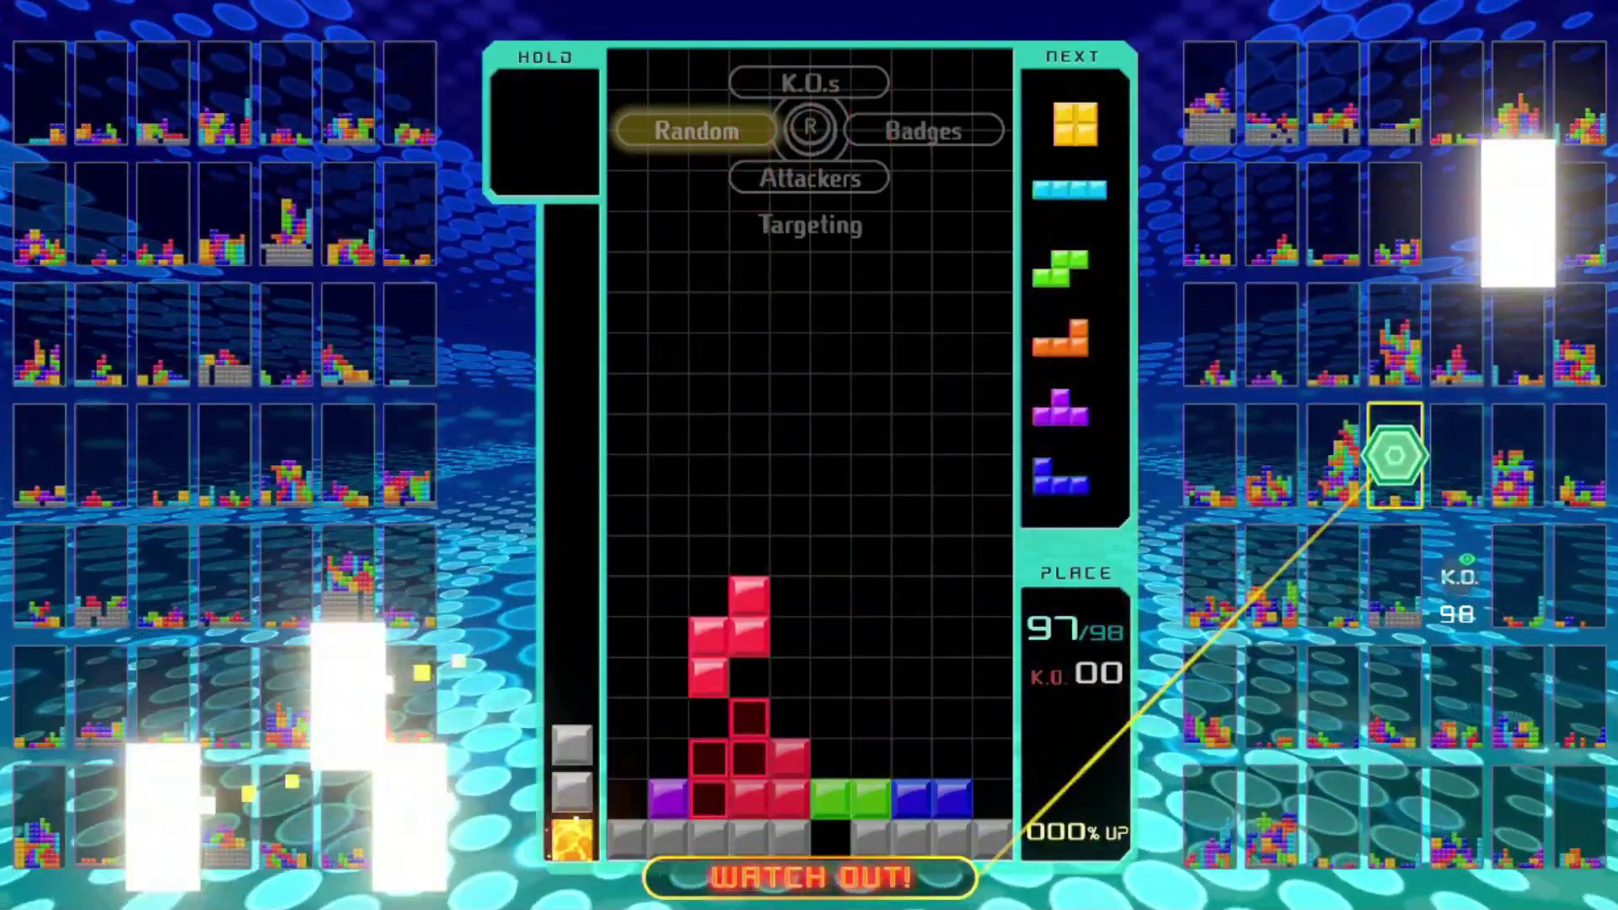
- Drop the O piece onto the blue piece on the right side
{"action": "key", "text": "Right"}
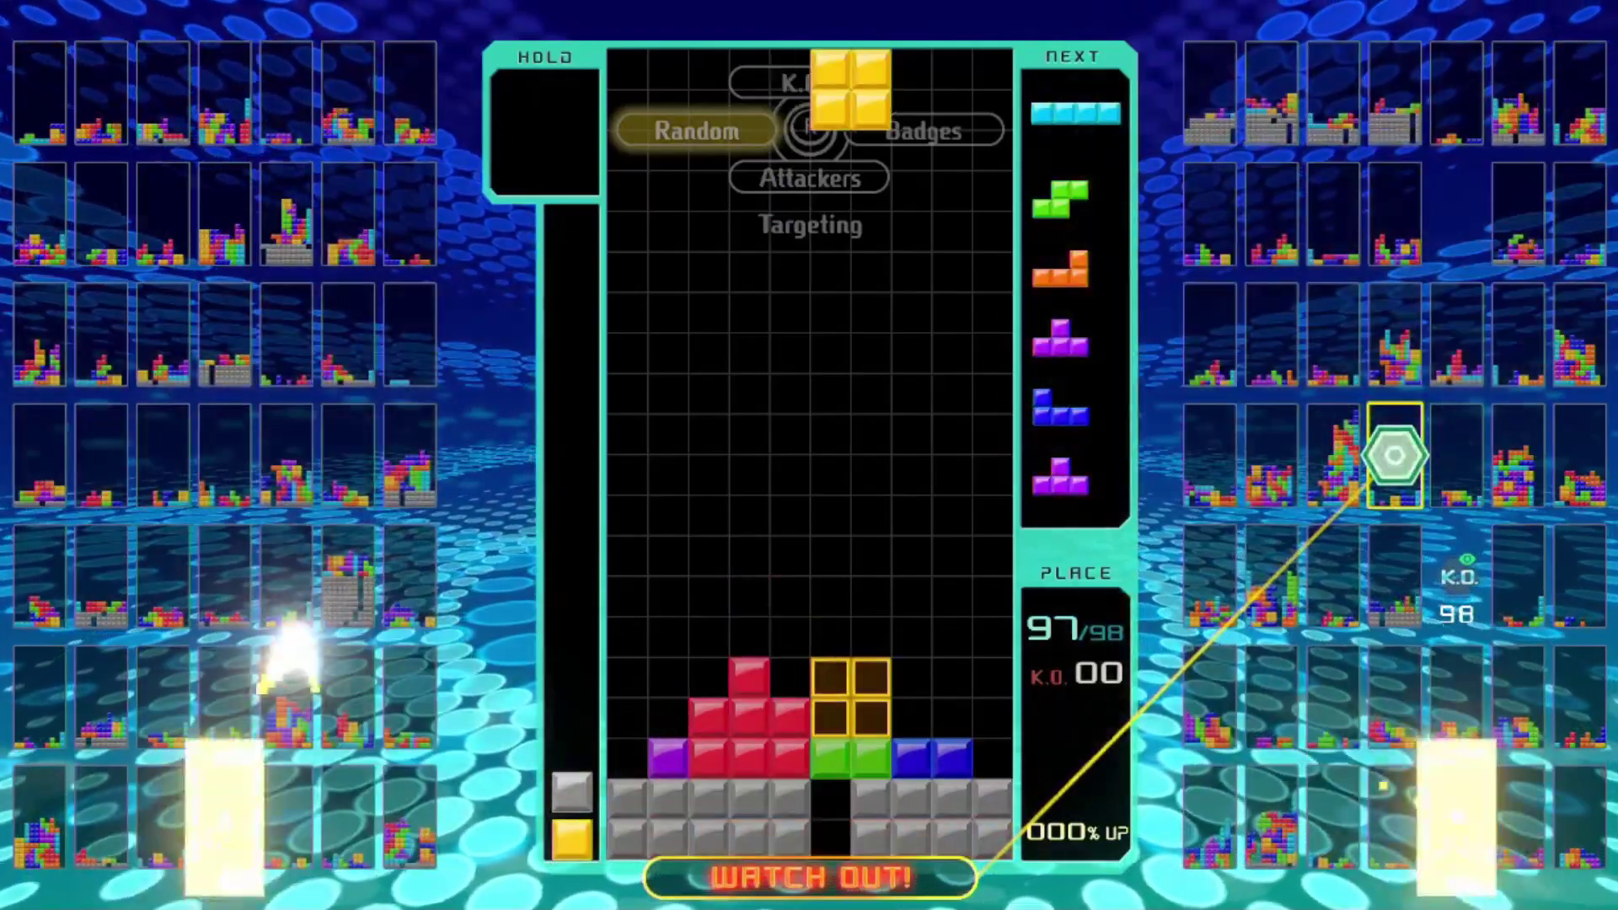
{"action": "key", "text": "Right"}
{"action": "key", "text": "Left"}
{"action": "key", "text": "Right"}
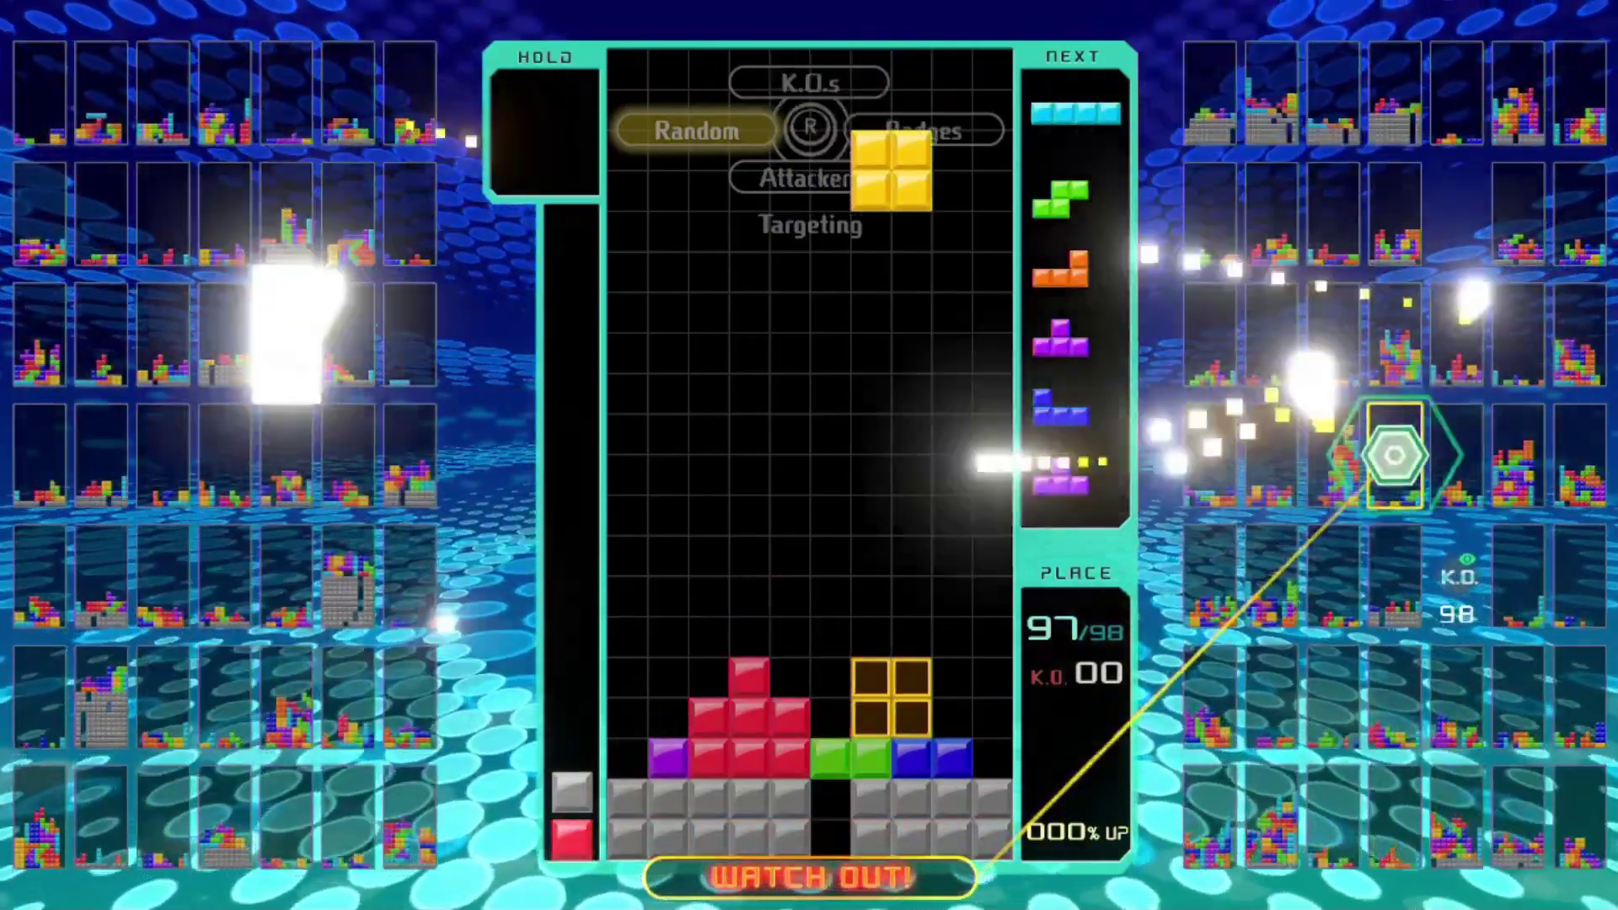
{"action": "key", "text": "Right"}
{"action": "key", "text": "Down"}
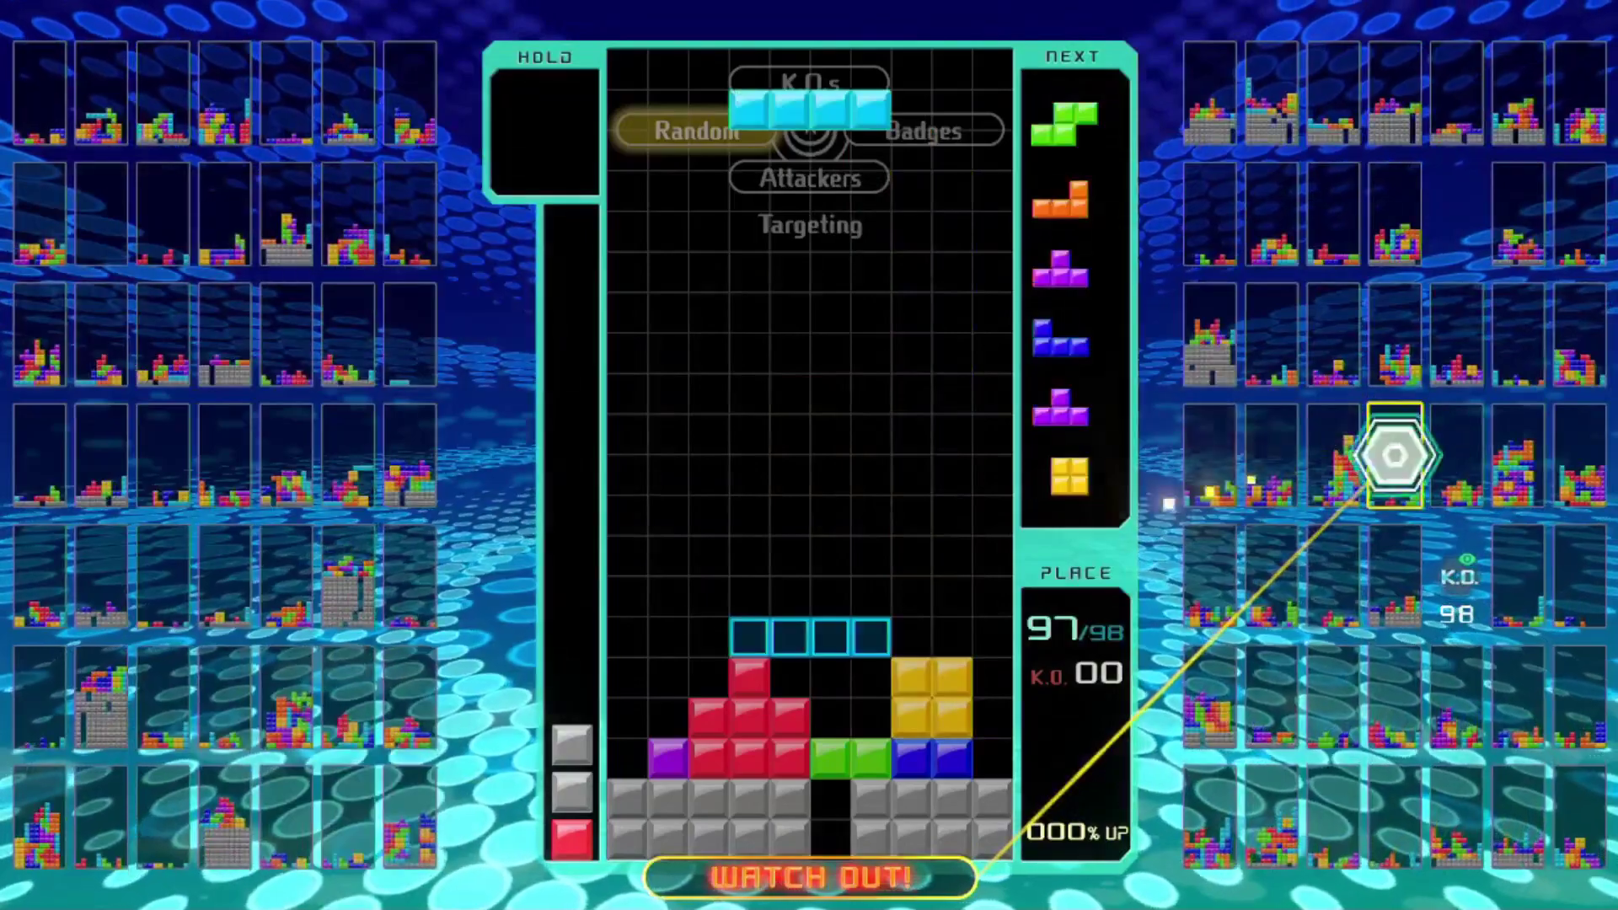
- Drop an upright I piece in the rightmost column and an upright S piece beside the red blocks
{"action": "key", "text": "Up"}
{"action": "key", "text": "Right"}
{"action": "key", "text": "Right"}
{"action": "key", "text": "Right"}
{"action": "key", "text": "Down"}
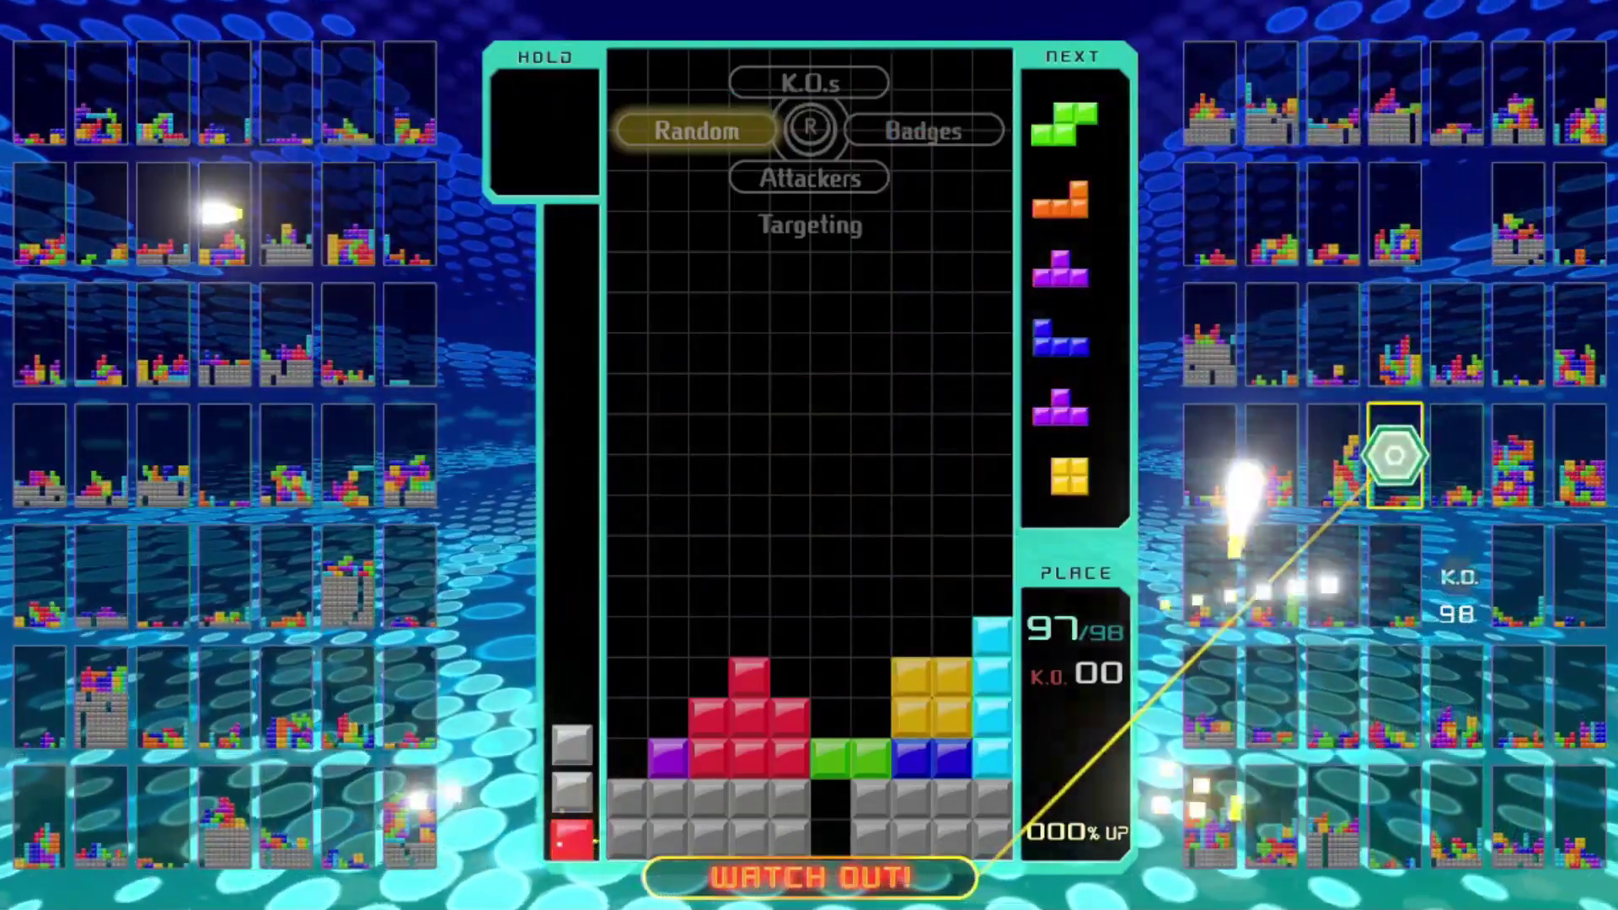
{"action": "key", "text": "Up"}
{"action": "key", "text": "Right"}
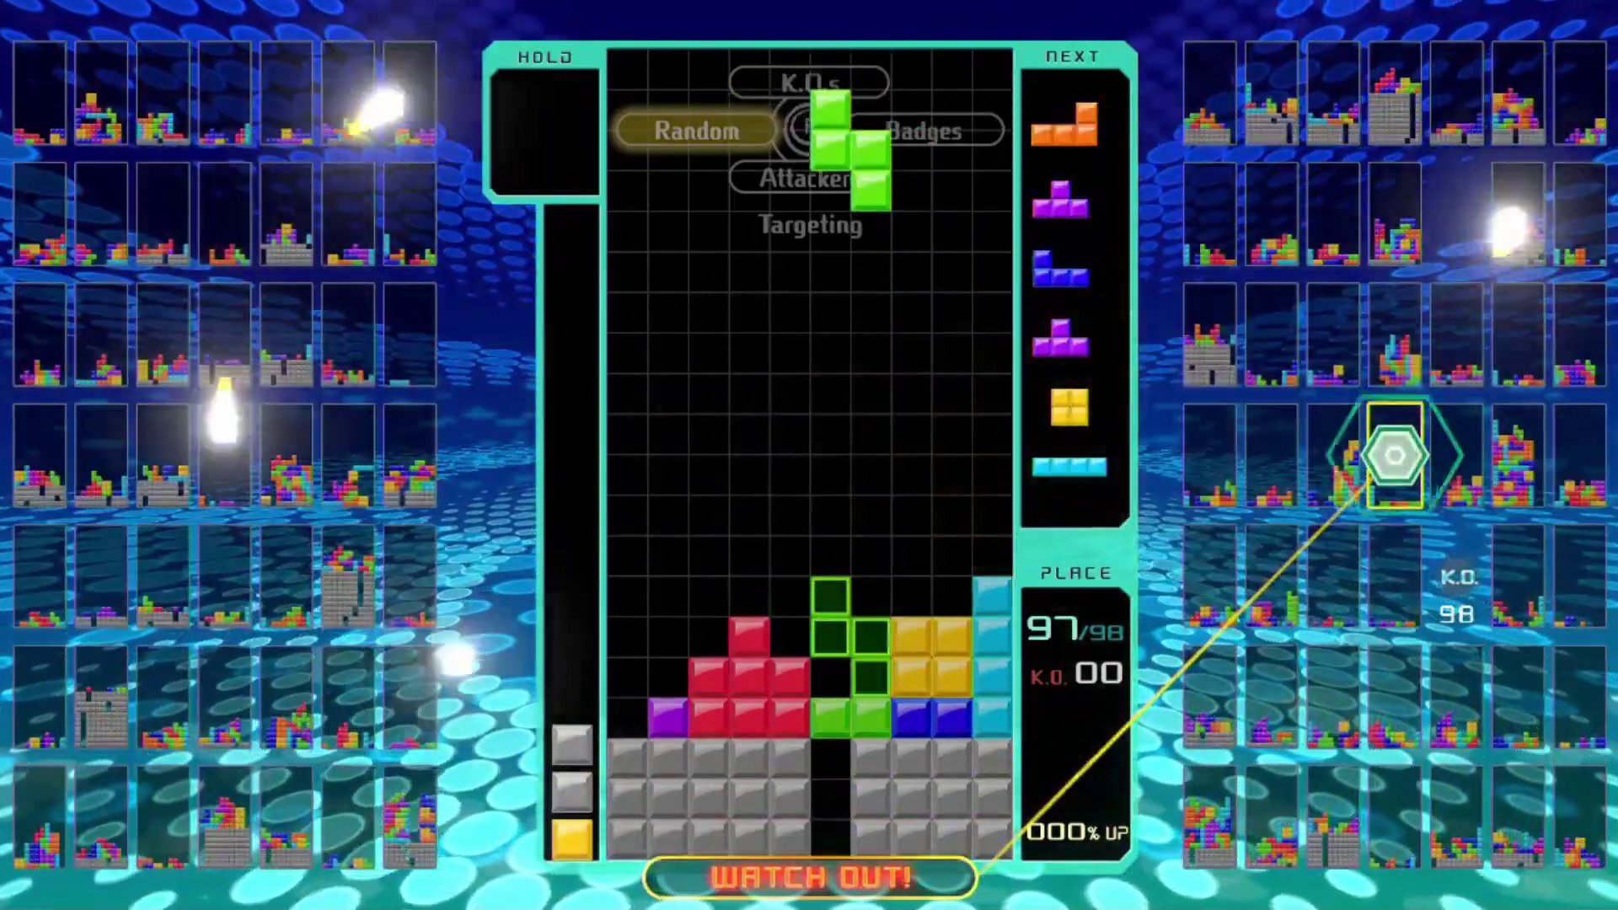
{"action": "key", "text": "Left"}
{"action": "key", "text": "Down"}
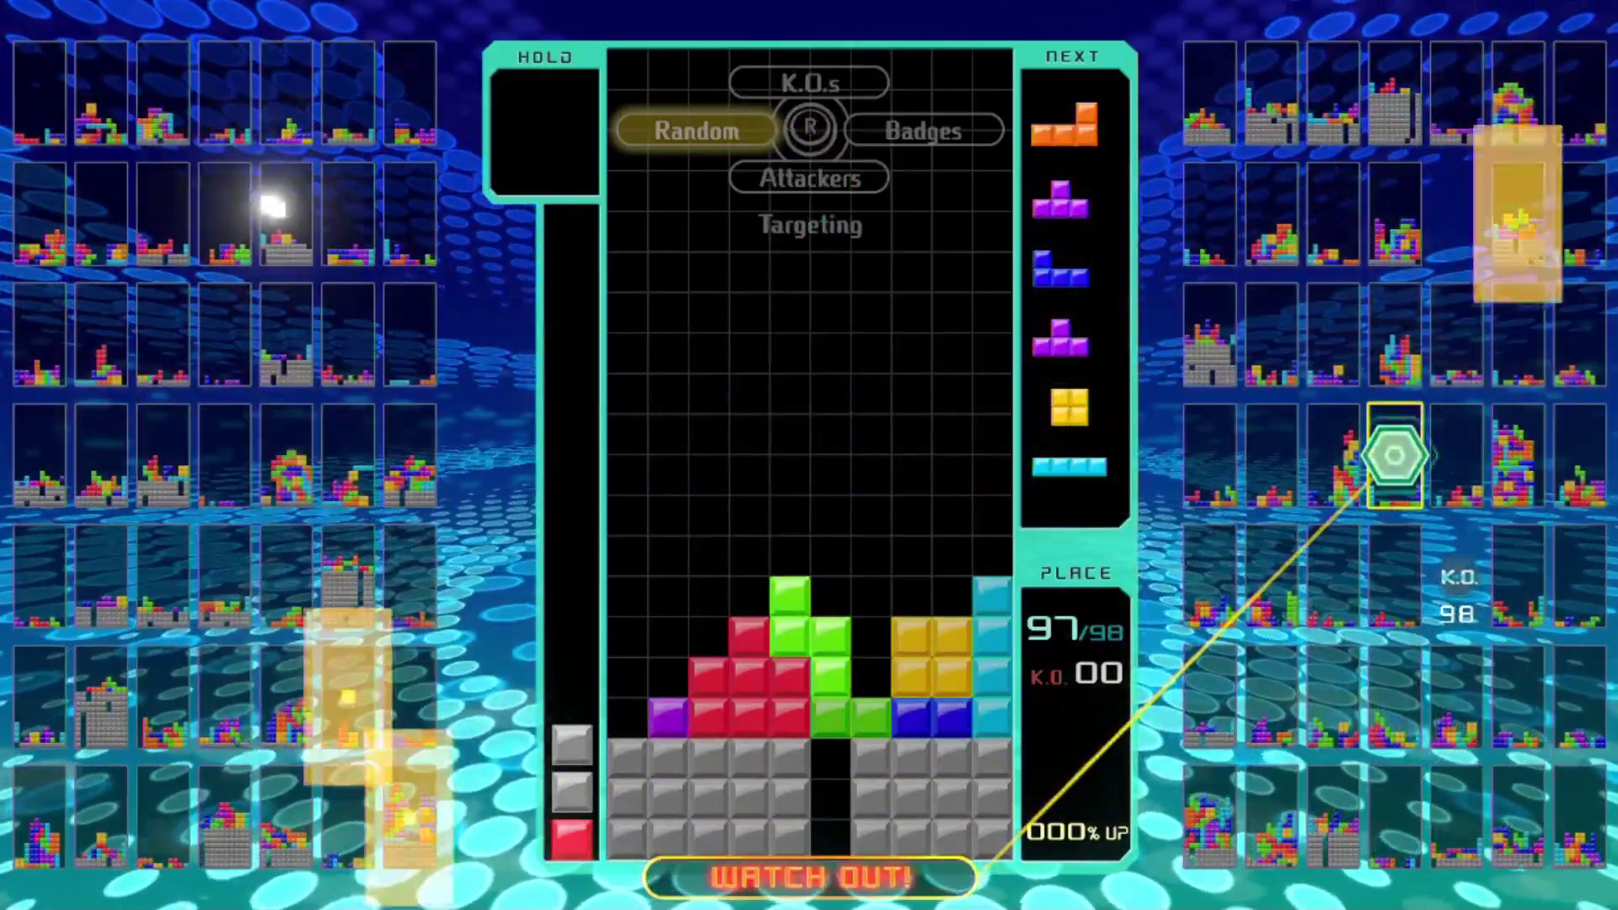
- Drop the upright L piece into the gap, then rotate the T piece and line it up three columns left
{"action": "key", "text": "z"}
{"action": "key", "text": "Right"}
{"action": "key", "text": "Right"}
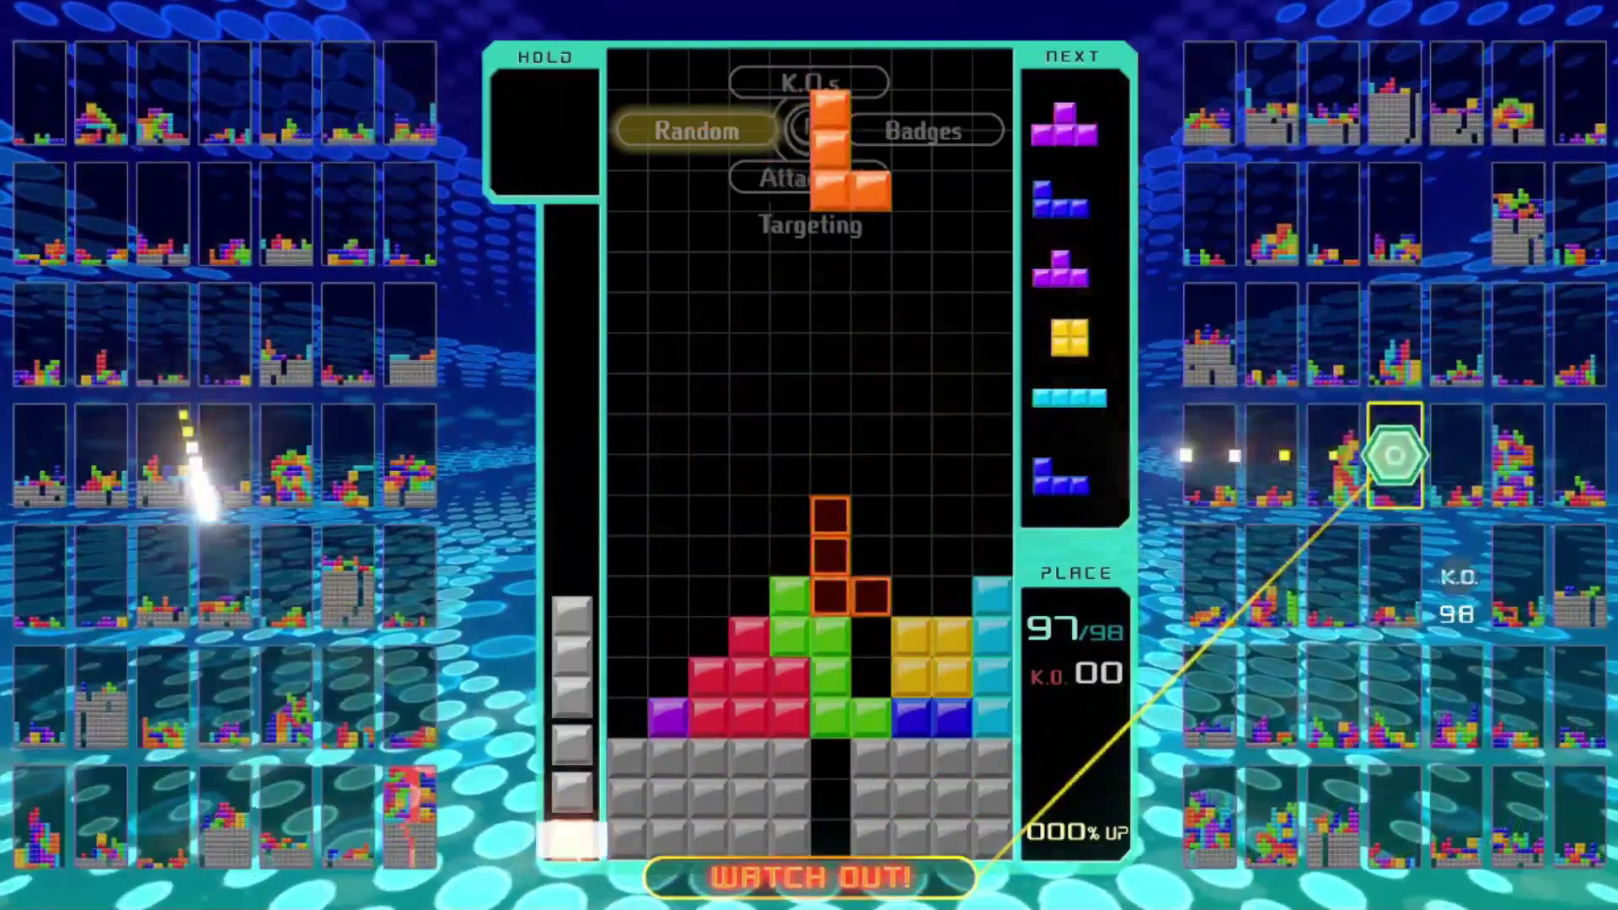
{"action": "key", "text": "Down"}
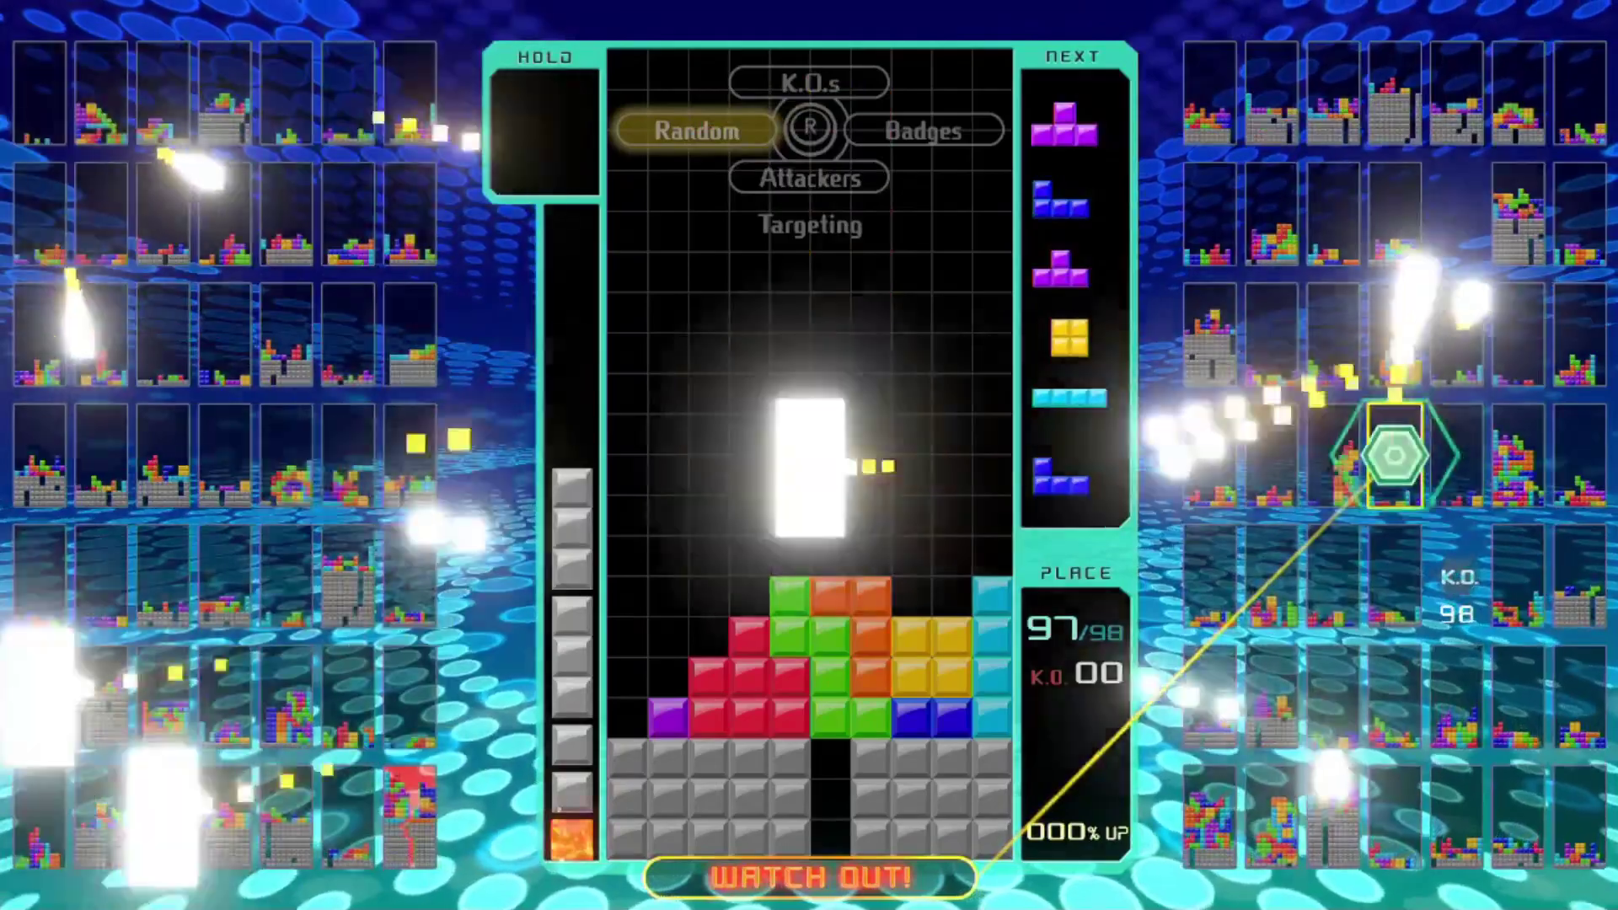
{"action": "key", "text": "x"}
{"action": "key", "text": "Left"}
{"action": "key", "text": "Left"}
{"action": "key", "text": "Left"}
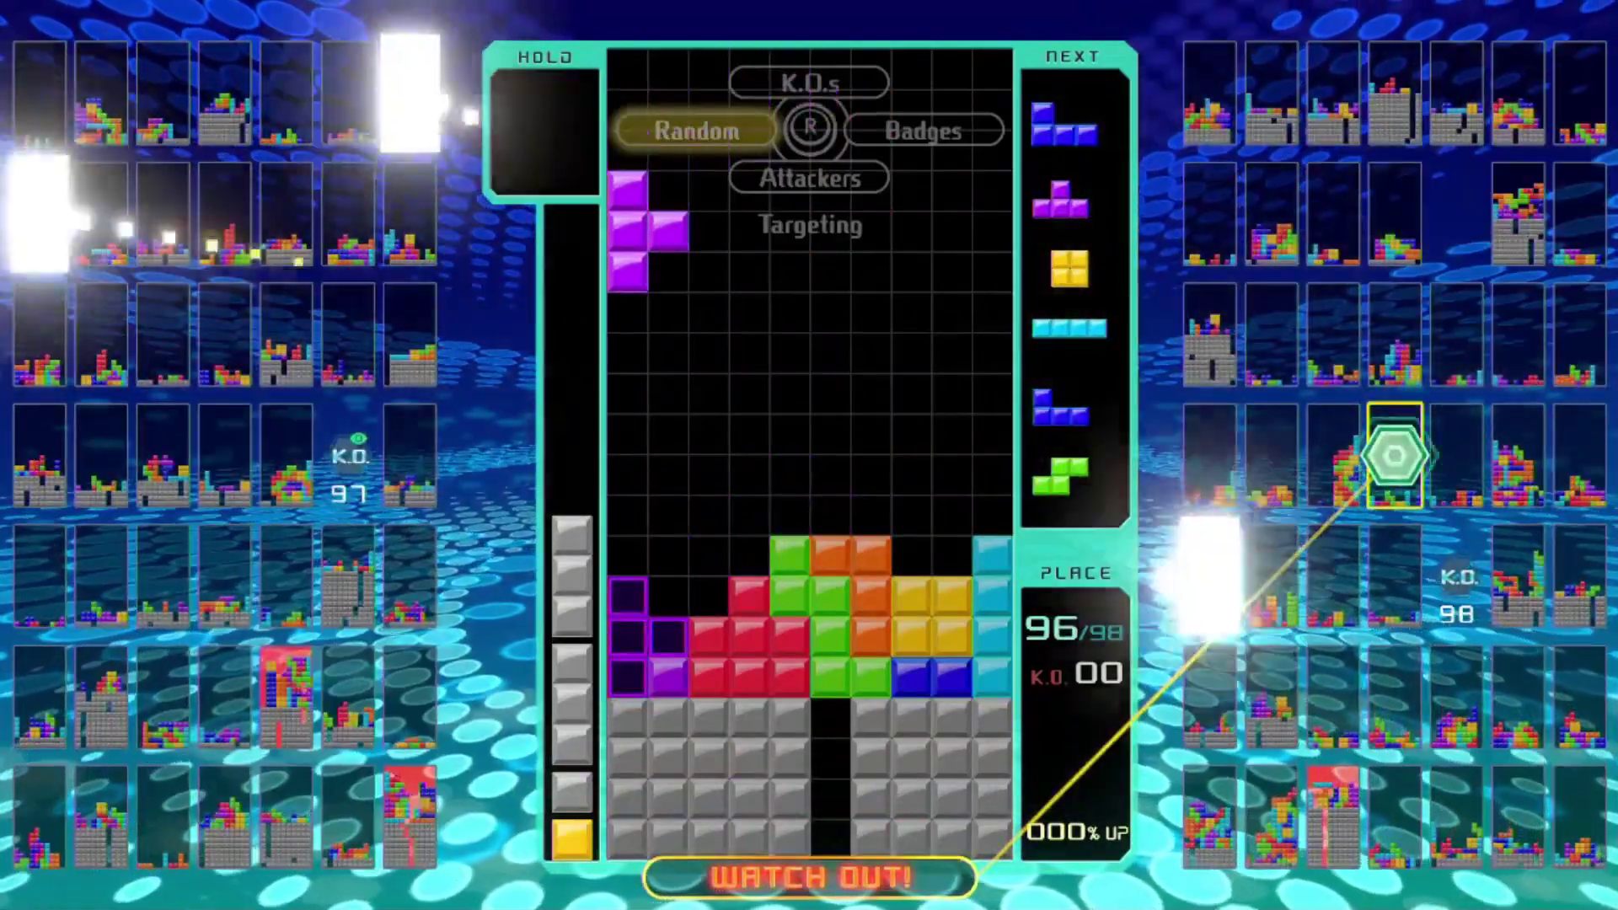
- Drop the T piece near the left edge and the upright J piece into the middle column
{"action": "key", "text": "Down"}
{"action": "key", "text": "Left"}
{"action": "key", "text": "Left"}
{"action": "key", "text": "Left"}
{"action": "key", "text": "x"}
{"action": "key", "text": "Right"}
{"action": "key", "text": "Right"}
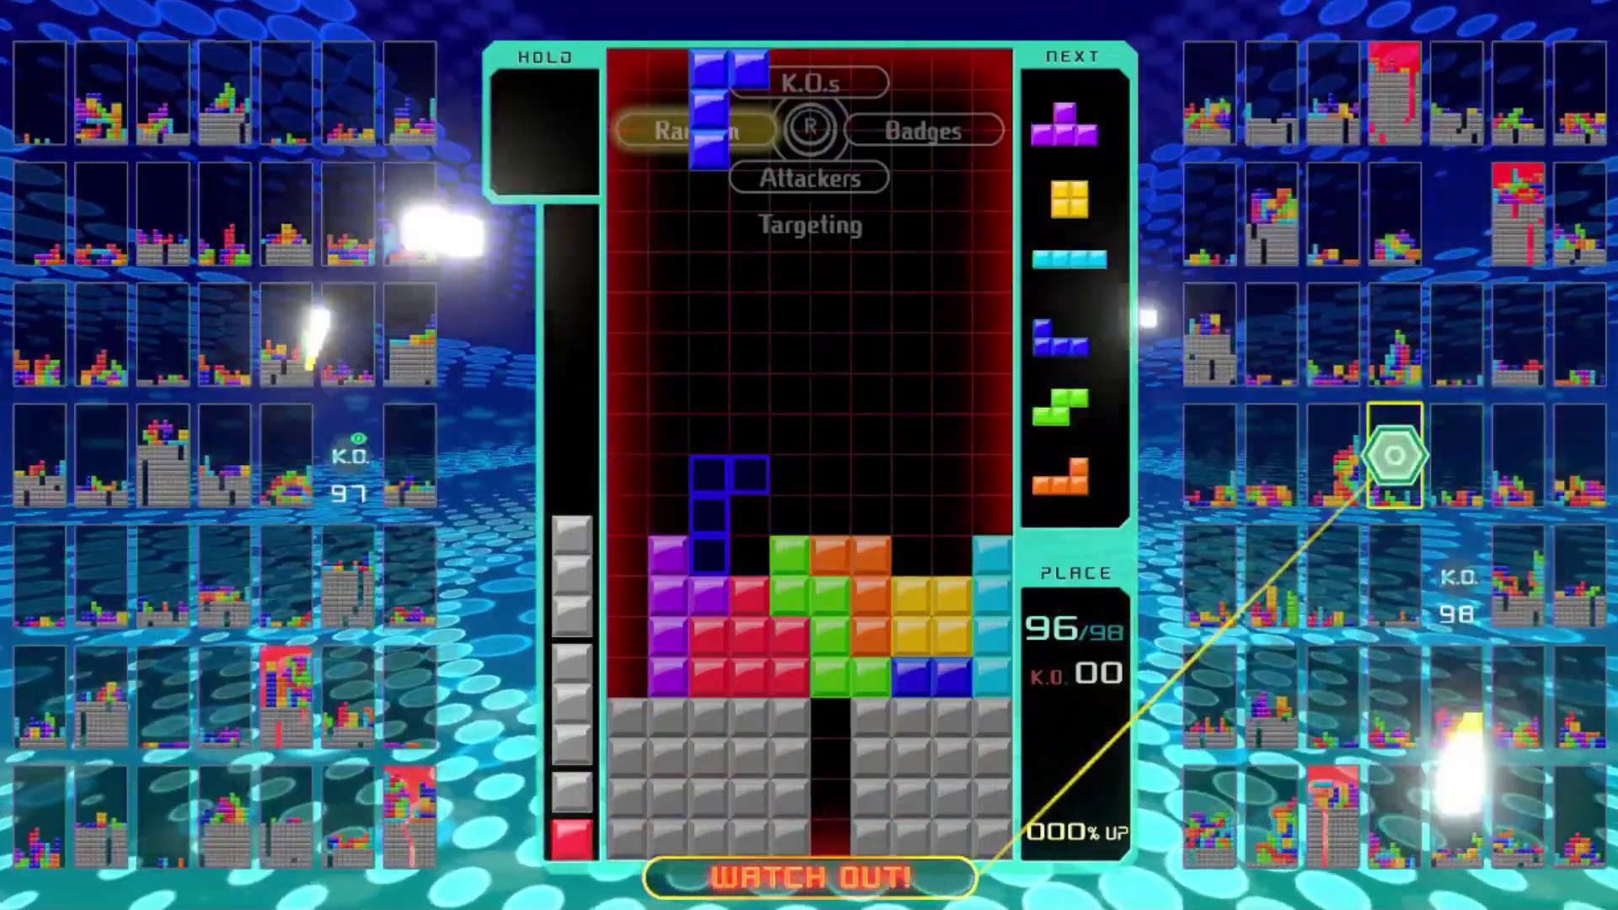
{"action": "key", "text": "x"}
{"action": "key", "text": "x"}
{"action": "key", "text": "Down"}
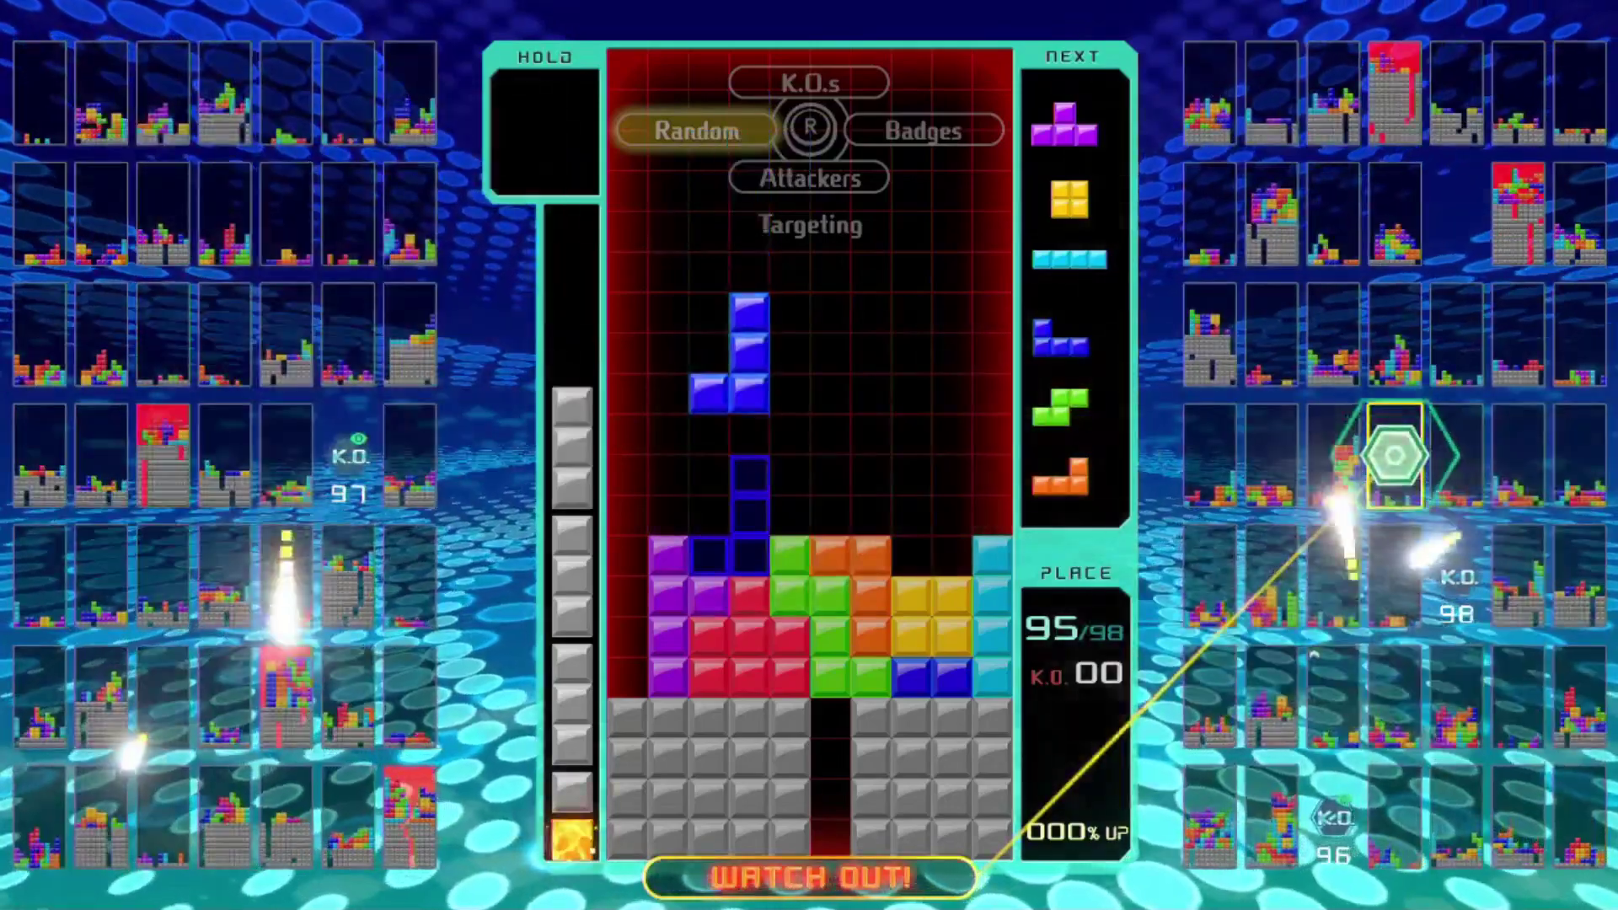
{"action": "key", "text": "x"}
- Lock the T piece with its nub facing right, then drop an upright I piece in the leftmost column
{"action": "key", "text": "Right"}
{"action": "key", "text": "Right"}
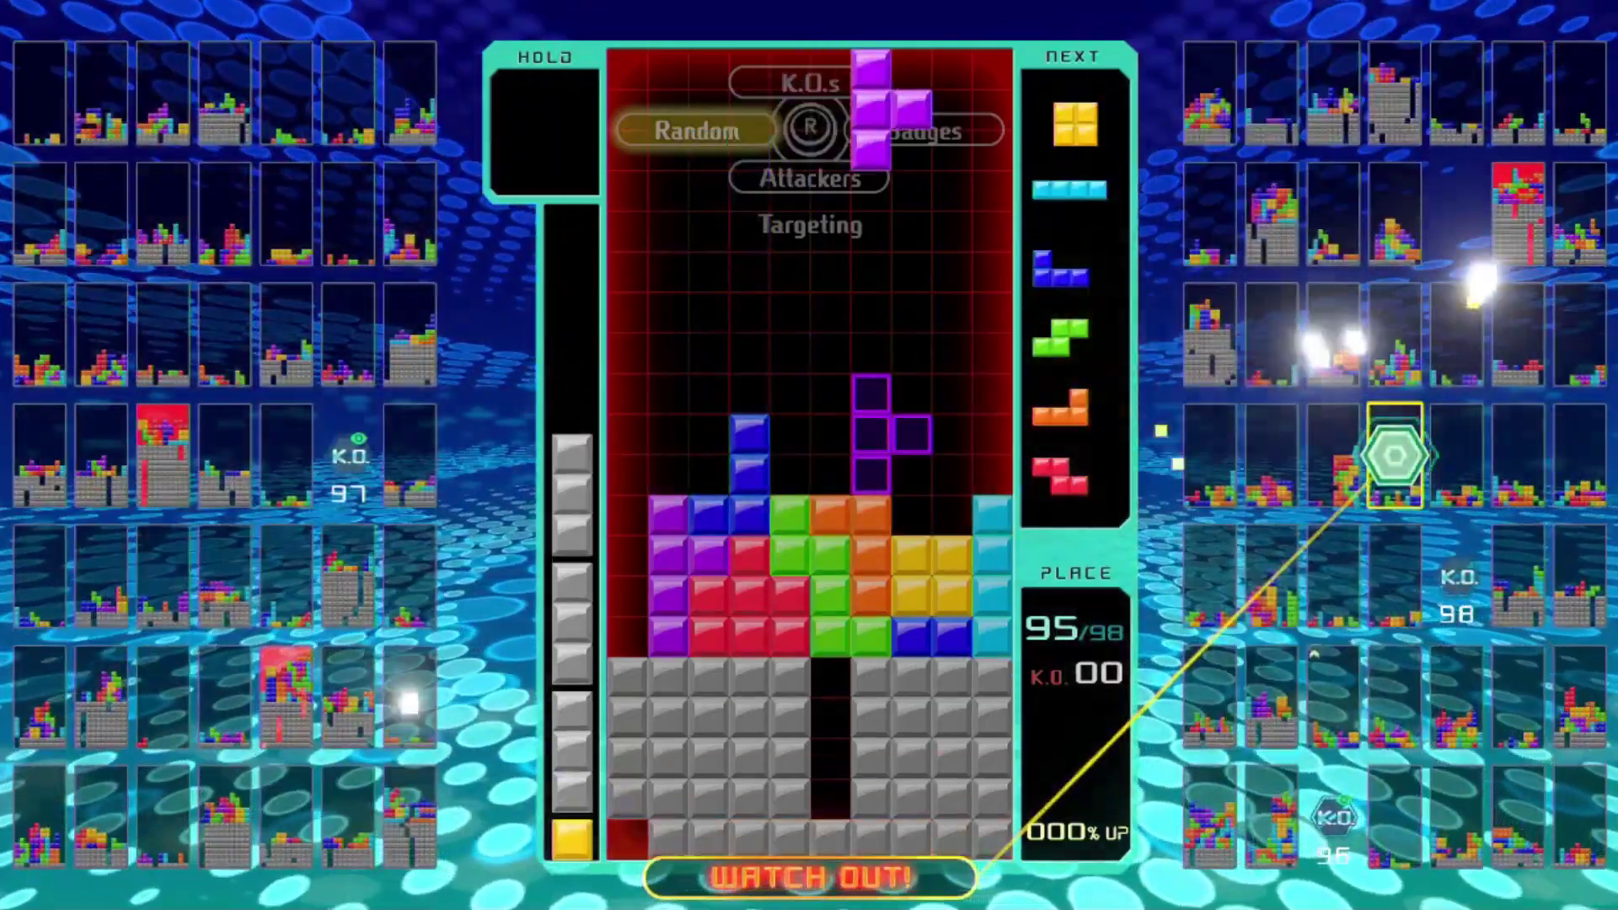
{"action": "key", "text": "Right"}
{"action": "key", "text": "Right"}
{"action": "key", "text": "Left"}
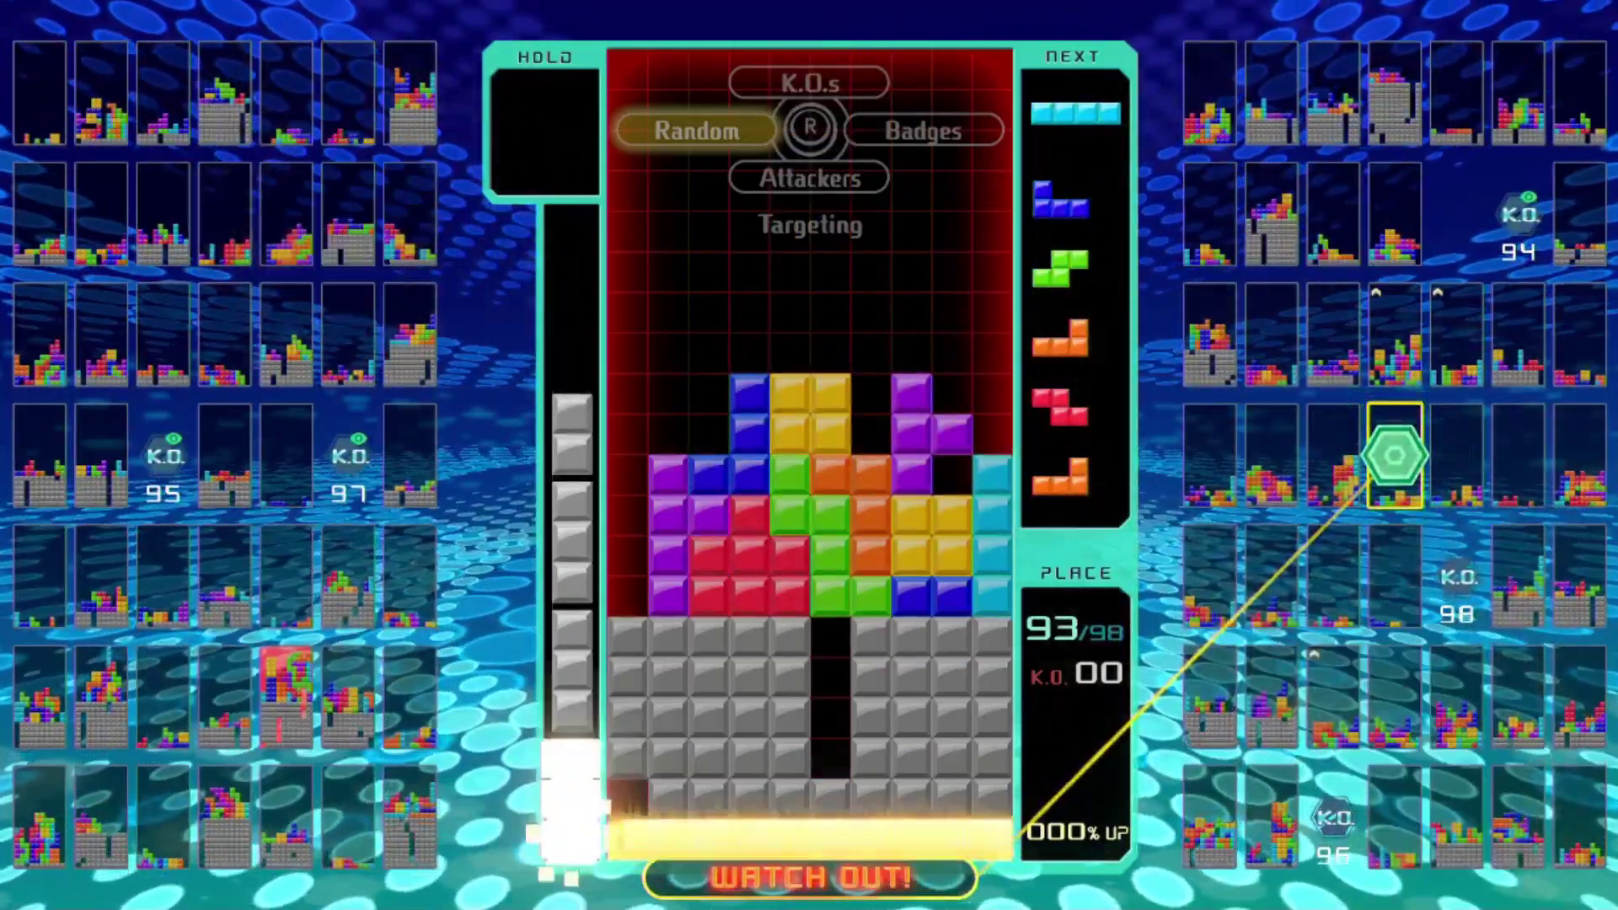
{"action": "key", "text": "Left"}
{"action": "key", "text": "Left"}
{"action": "key", "text": "Left"}
{"action": "key", "text": "x"}
{"action": "key", "text": "Down"}
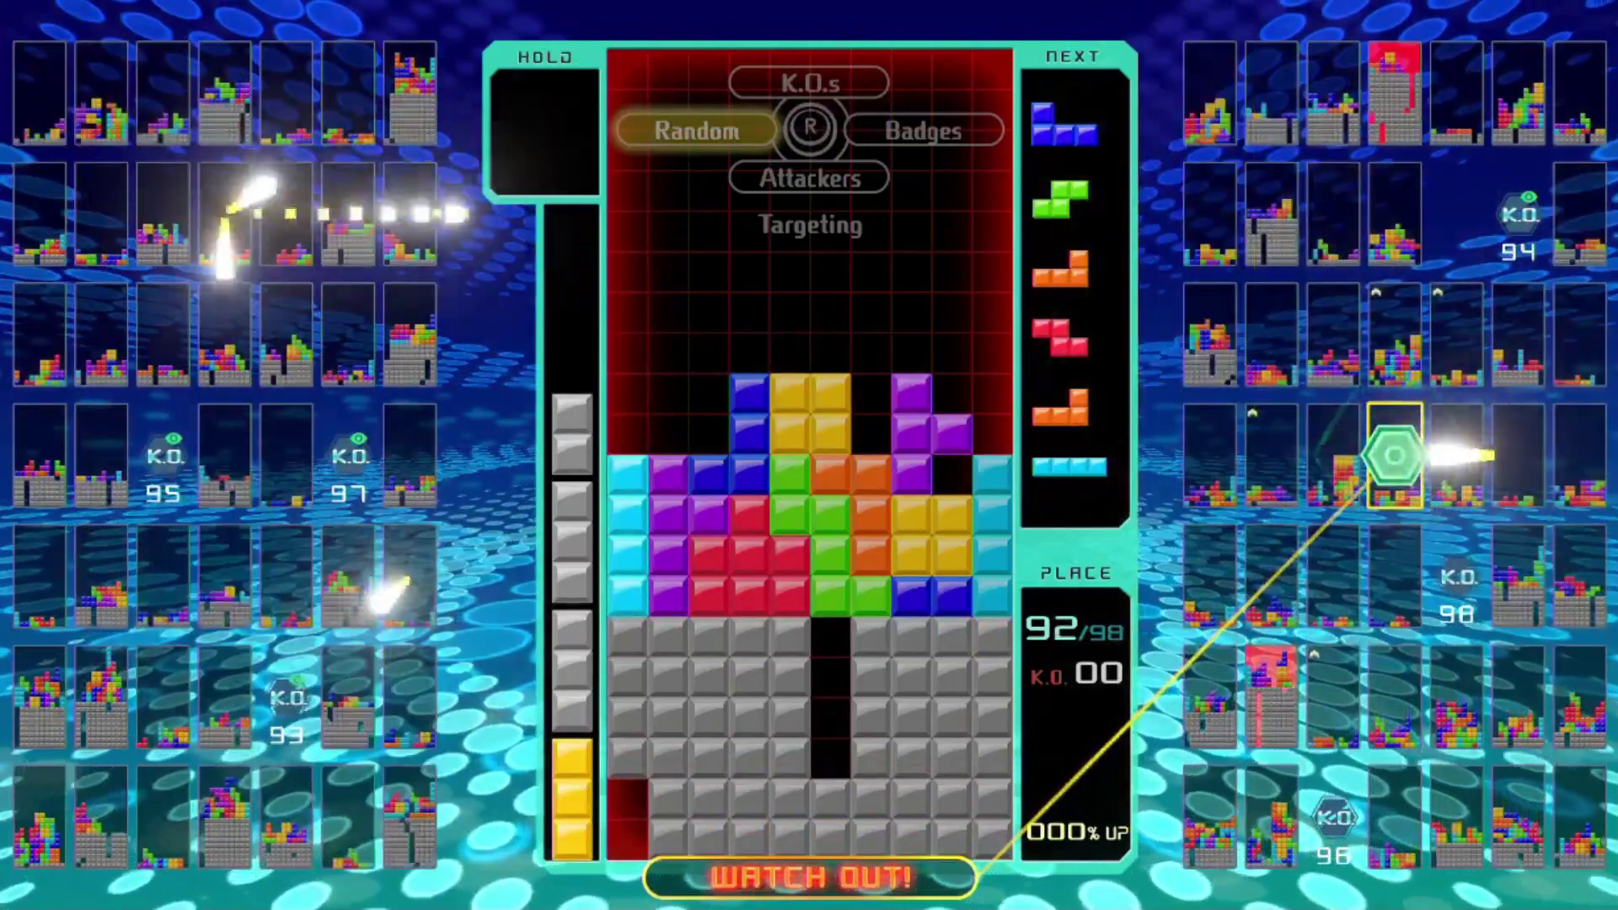
- Land the rotated J piece on the right stack and an upright S piece at the right edge
{"action": "key", "text": "x"}
{"action": "key", "text": "Right"}
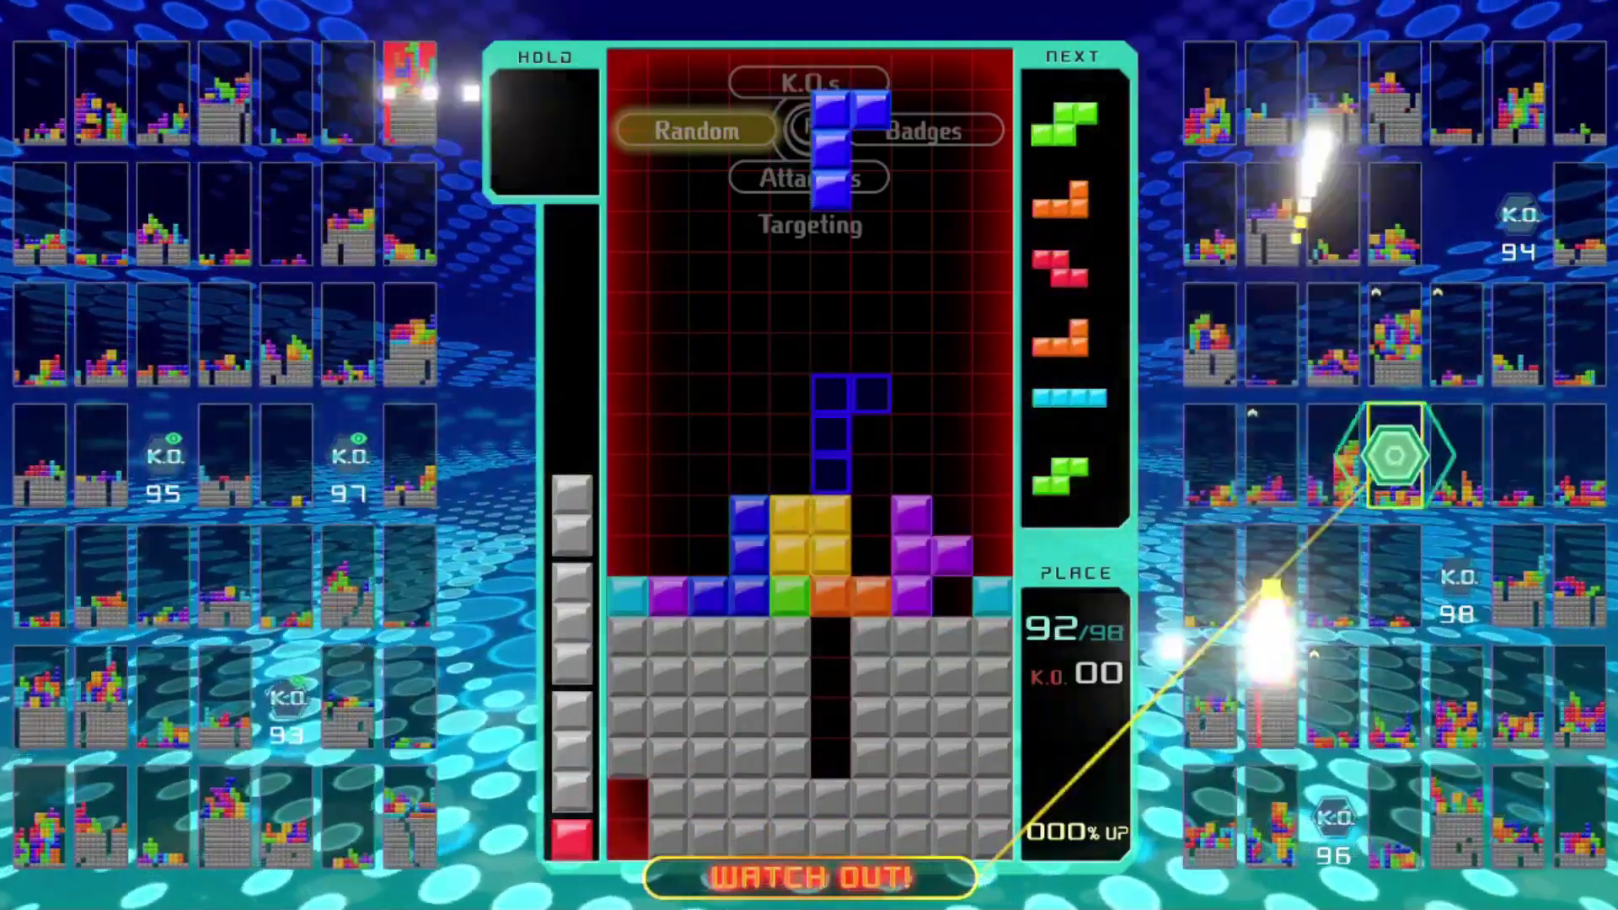
{"action": "key", "text": "Right"}
{"action": "key", "text": "Down"}
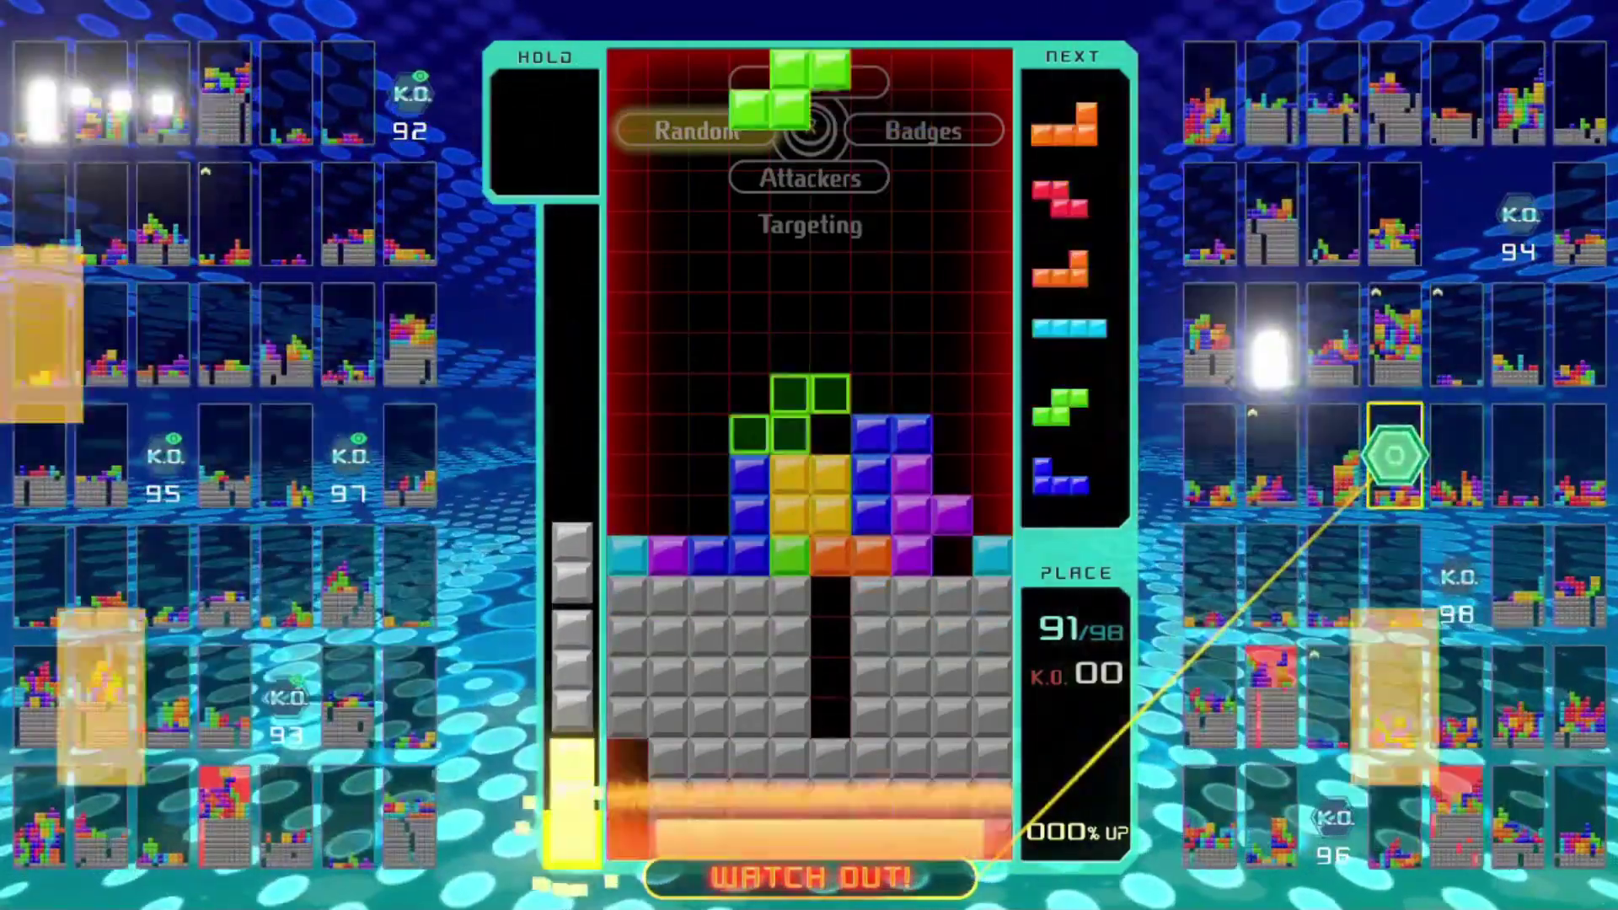
{"action": "key", "text": "x"}
{"action": "key", "text": "Right"}
{"action": "key", "text": "Right"}
{"action": "key", "text": "Right"}
{"action": "key", "text": "Down"}
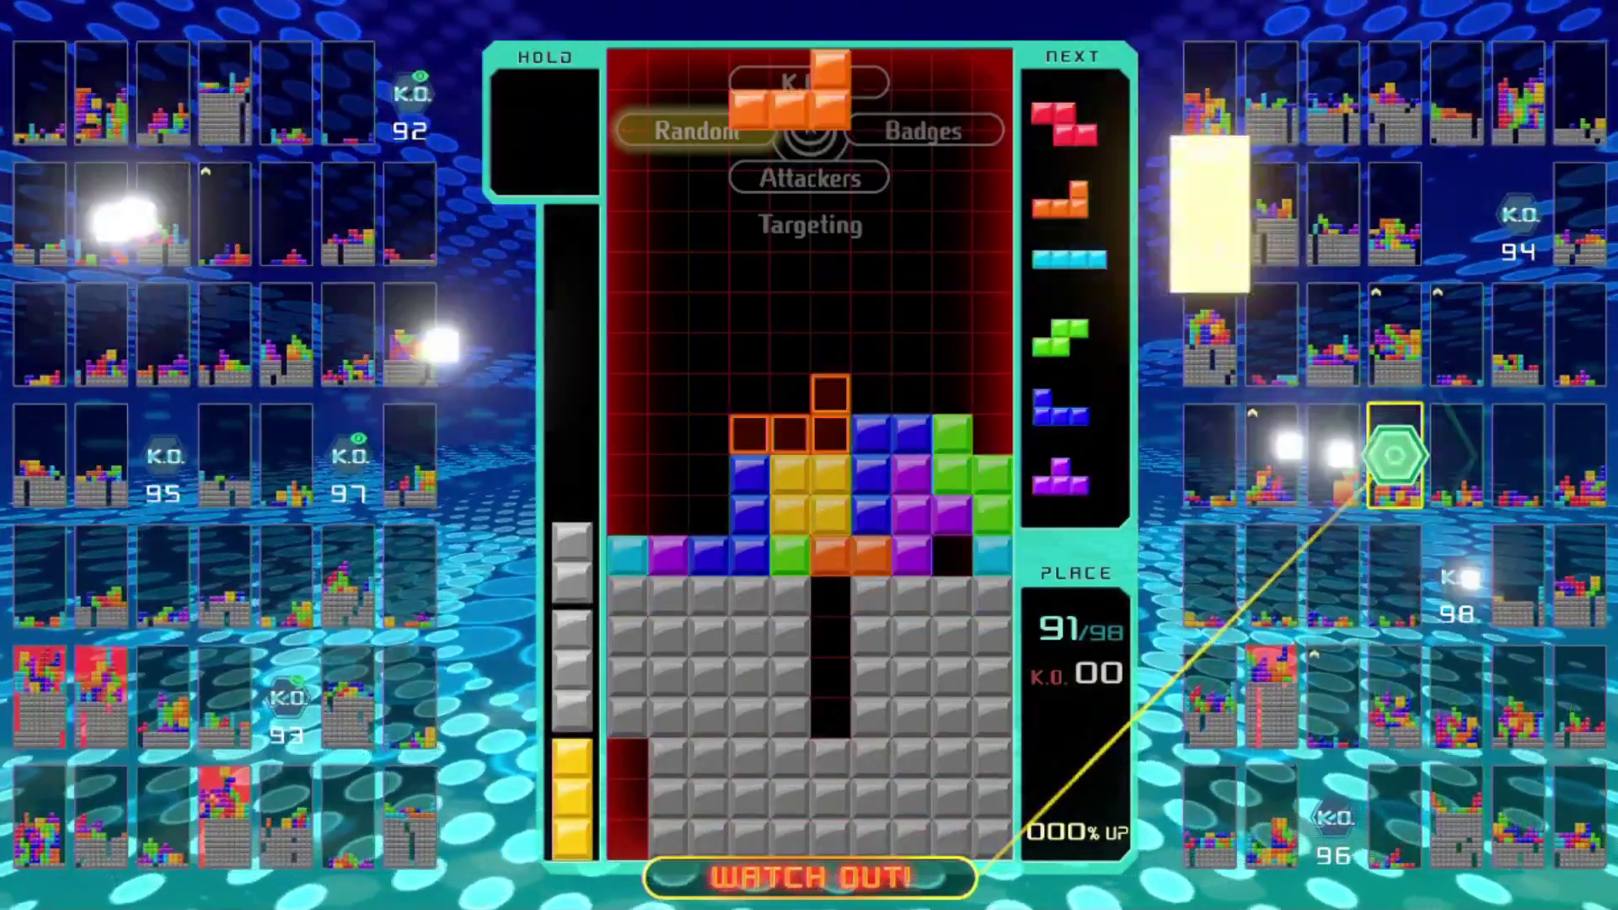
- Land the L piece against the left wall and the upright Z piece to its left
{"action": "key", "text": "Left"}
{"action": "key", "text": "Left"}
{"action": "key", "text": "Left"}
{"action": "key", "text": "Down"}
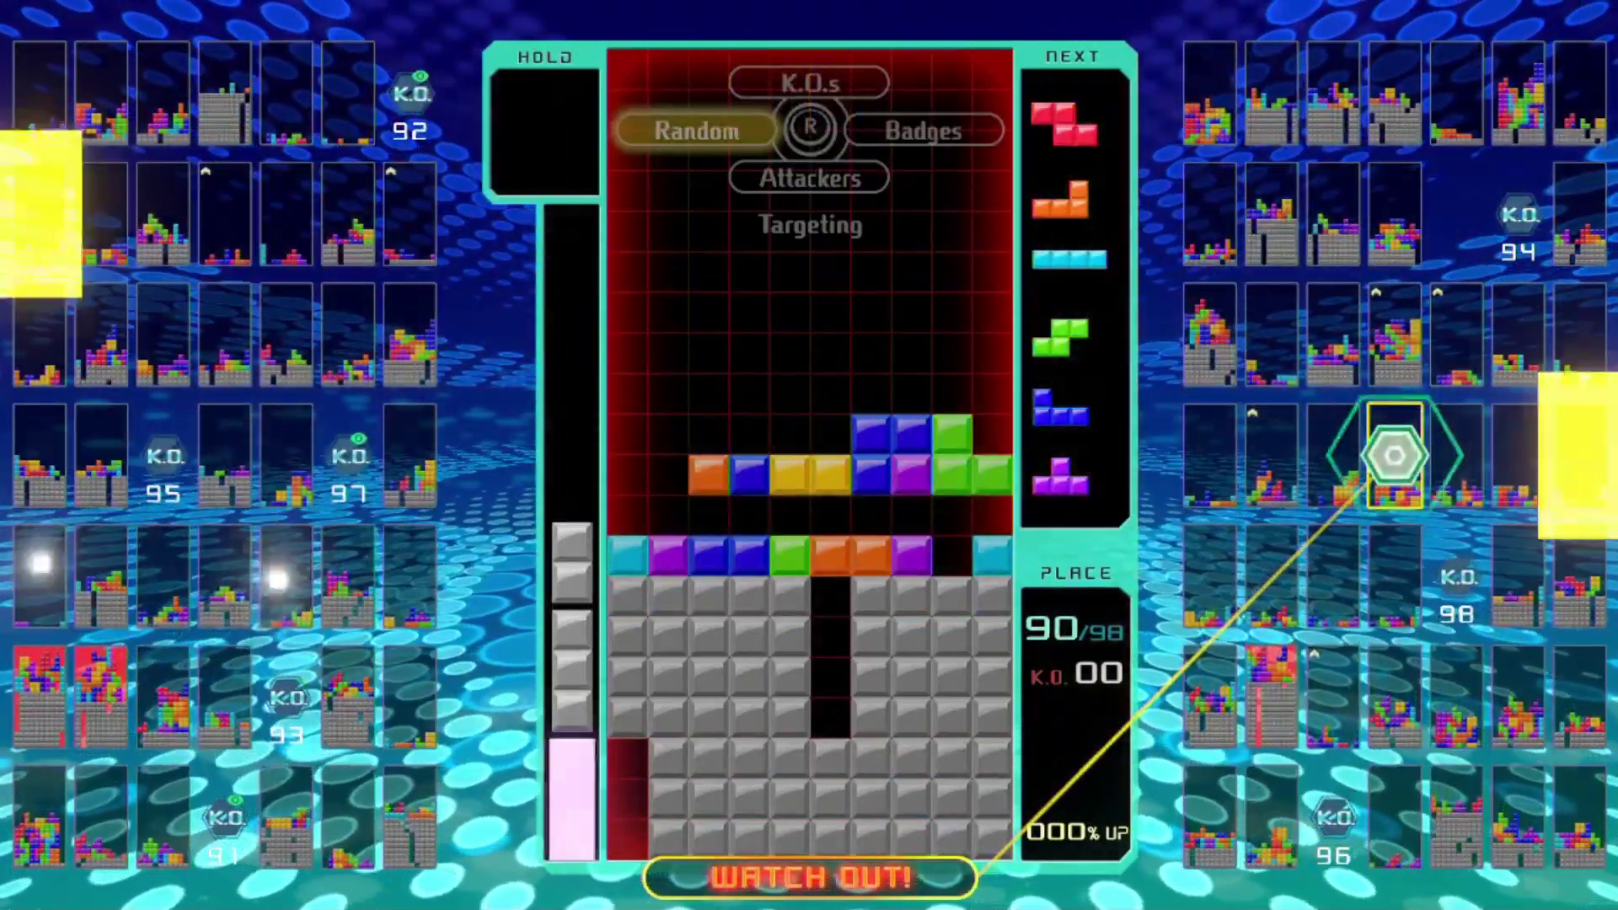
{"action": "key", "text": "Left"}
{"action": "key", "text": "Left"}
{"action": "key", "text": "z"}
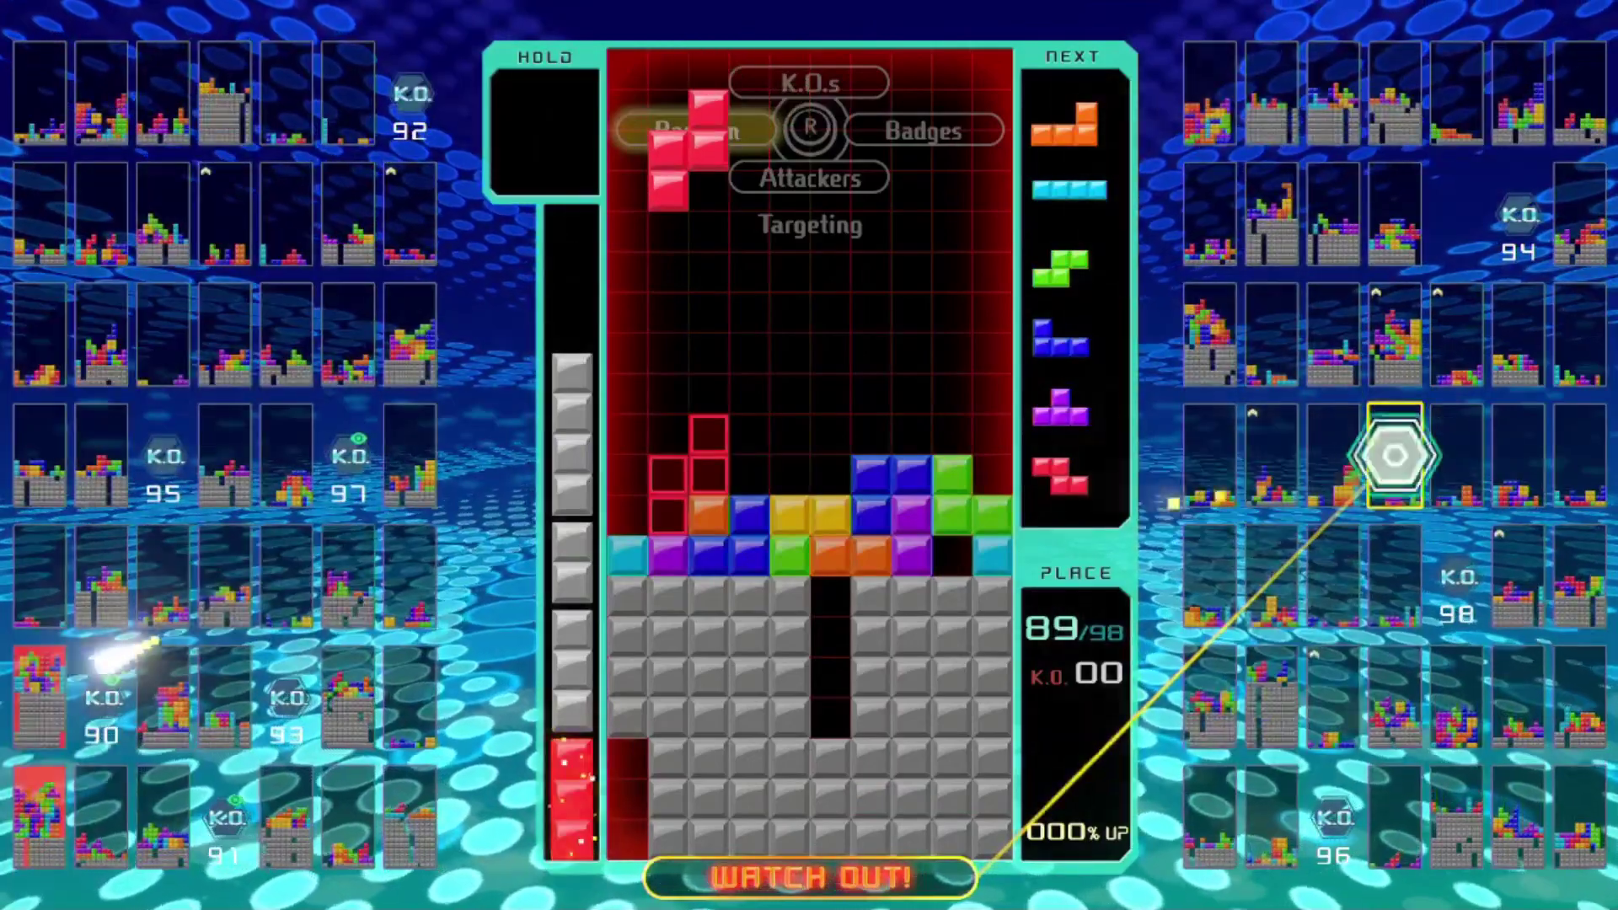
{"action": "key", "text": "Left"}
{"action": "key", "text": "Down"}
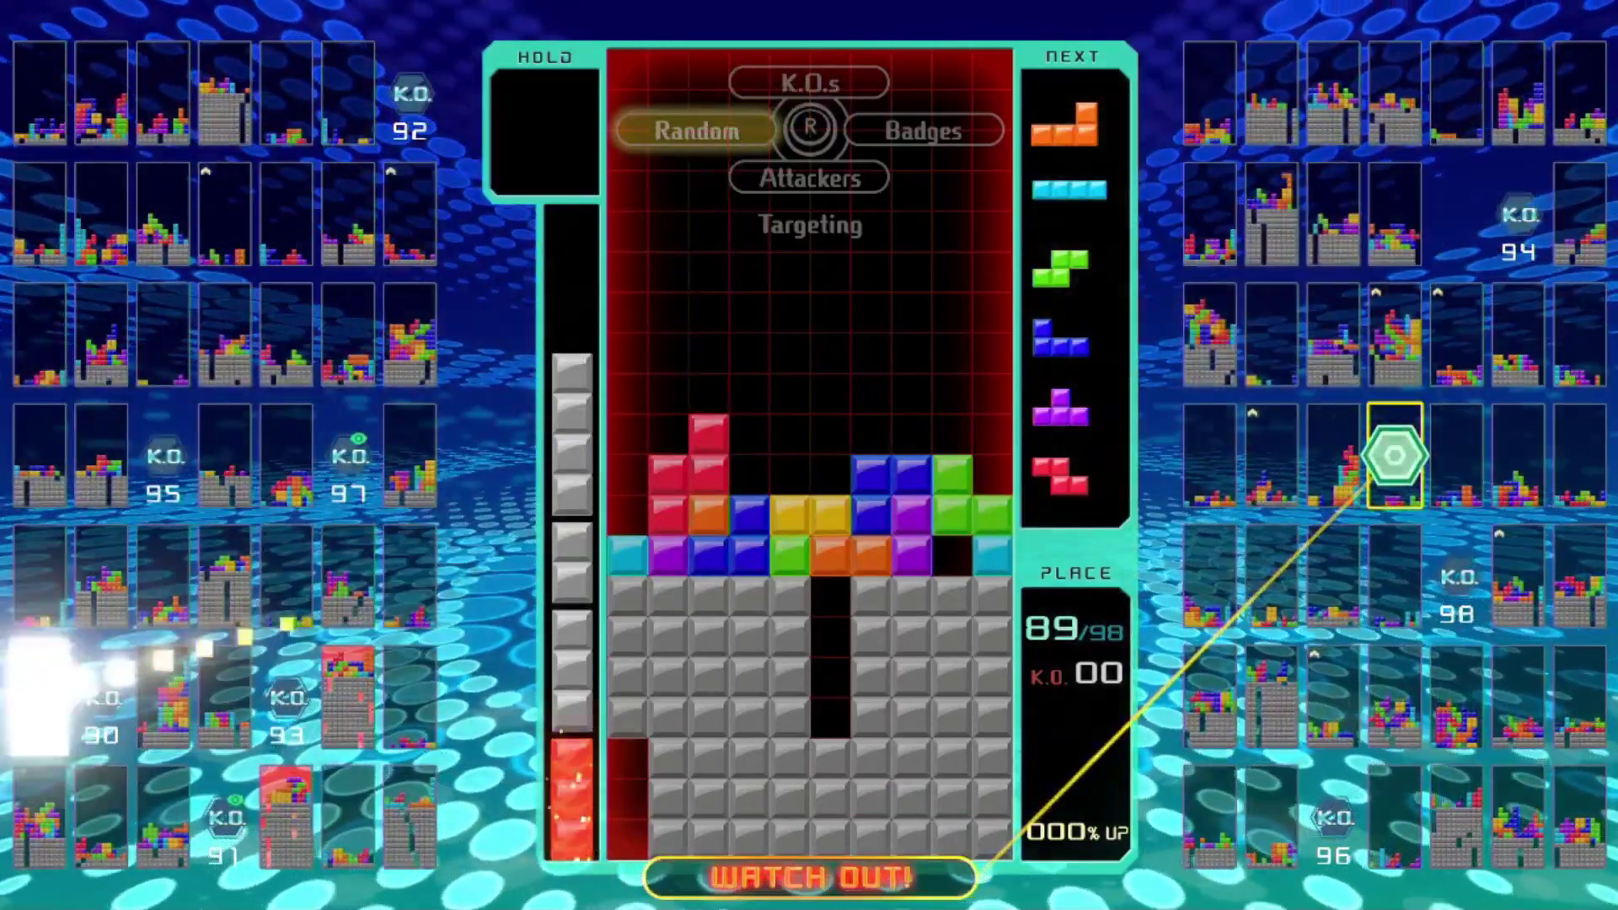
- Drop the flat L piece, then lock an upright I piece at the left wall to clear a line
{"action": "key", "text": "x"}
{"action": "key", "text": "z"}
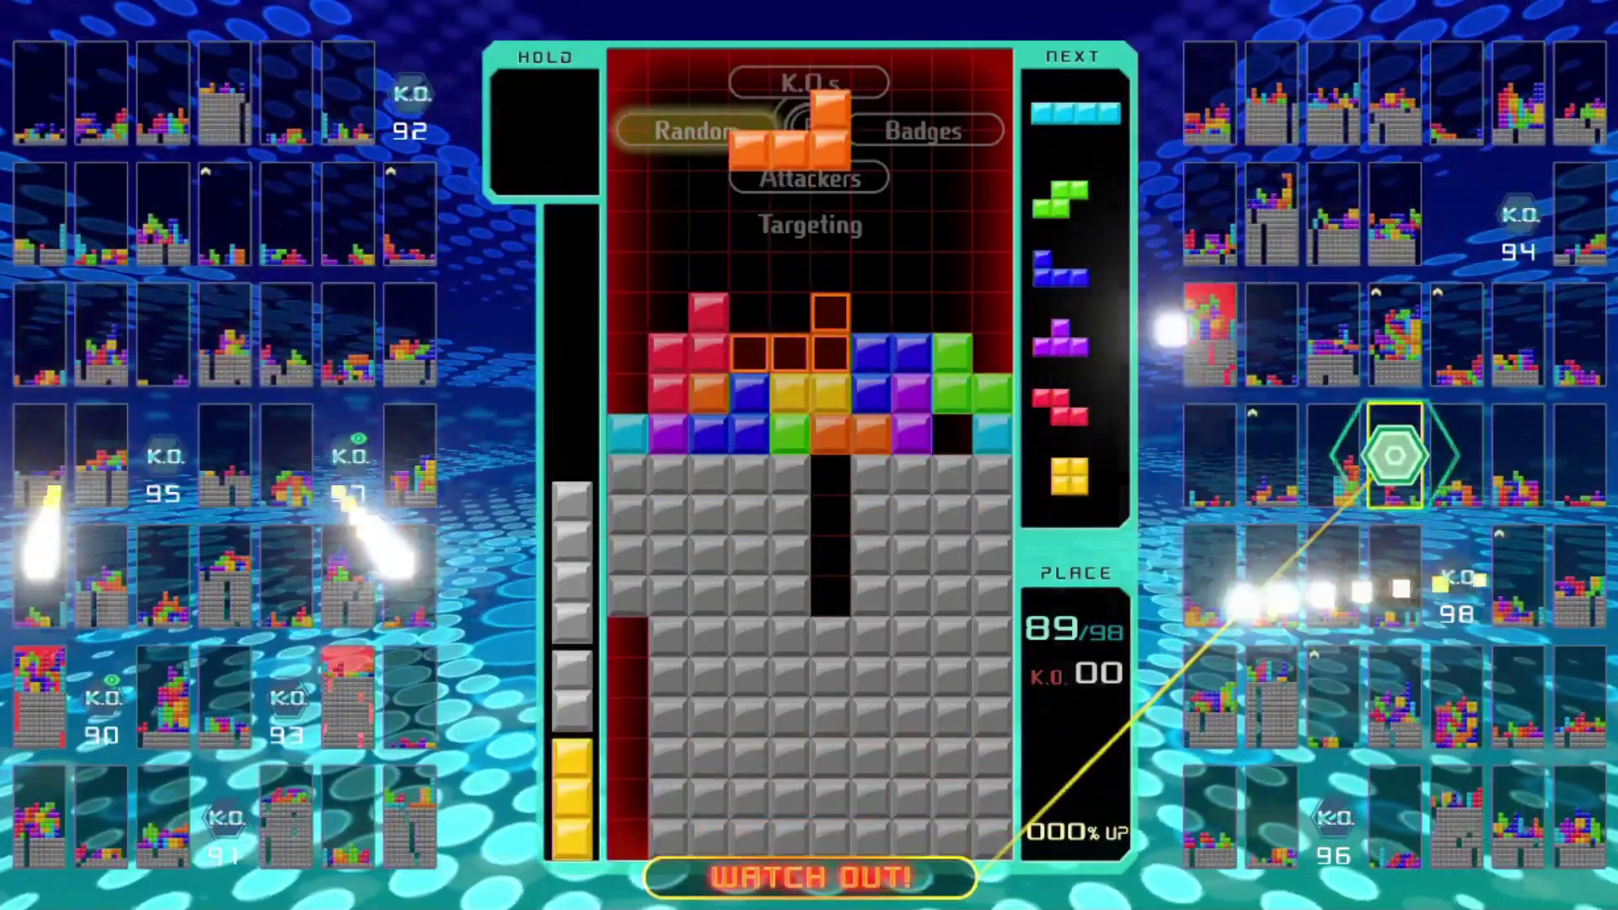
{"action": "key", "text": "Up"}
{"action": "key", "text": "x"}
{"action": "key", "text": "Right"}
{"action": "key", "text": "Right"}
{"action": "key", "text": "Right"}
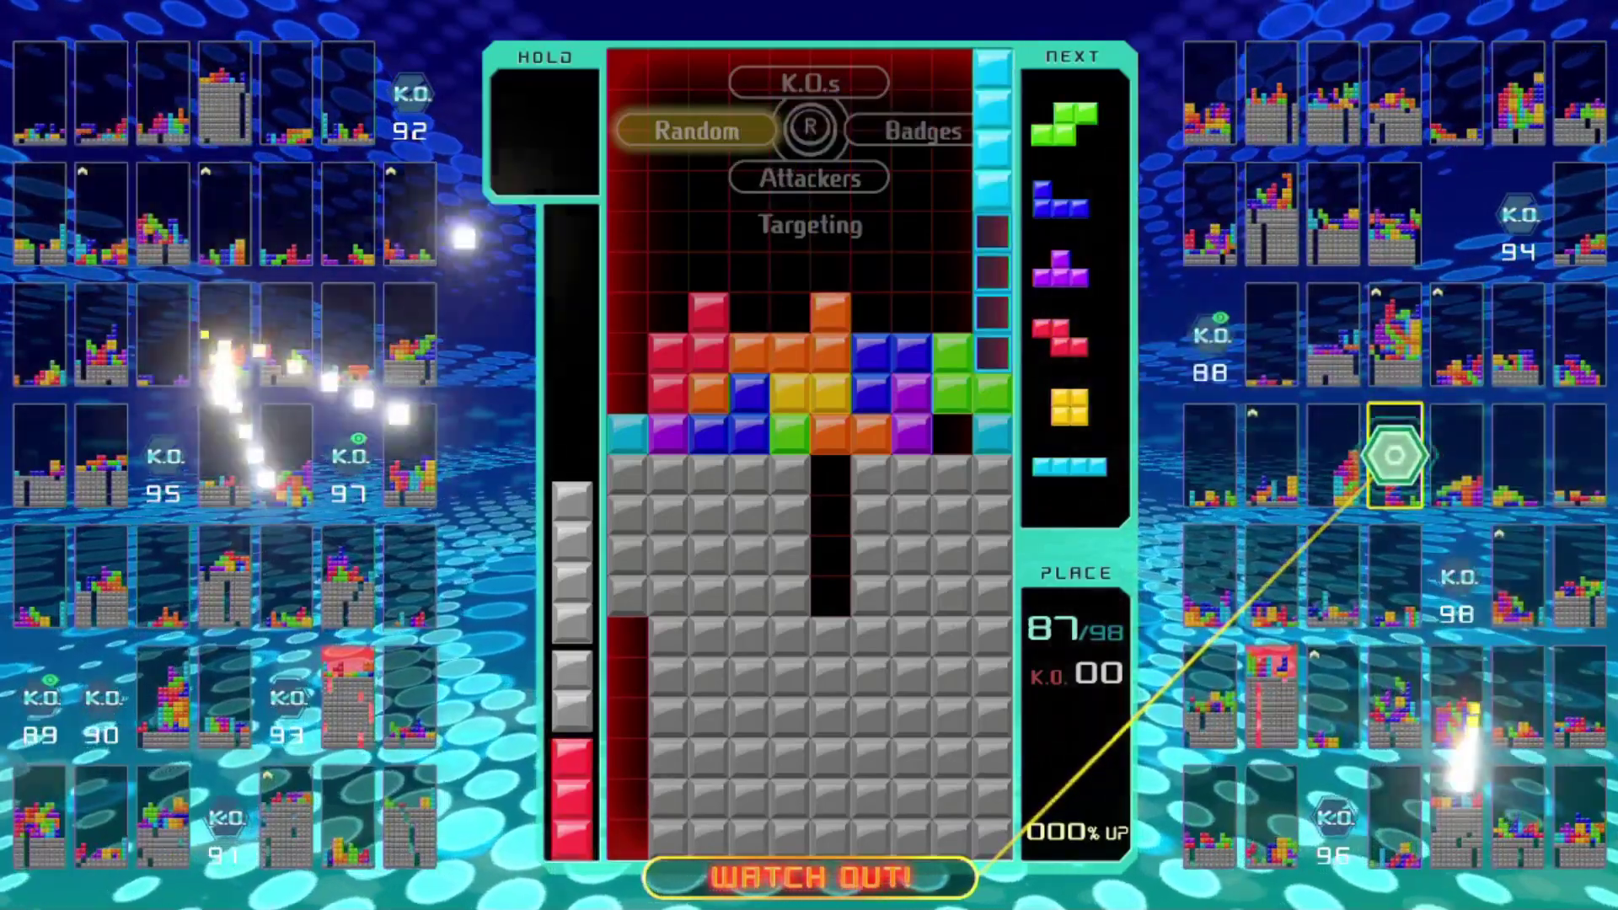
{"action": "key", "text": "Left"}
{"action": "key", "text": "Left"}
{"action": "key", "text": "Left"}
{"action": "key", "text": "Up"}
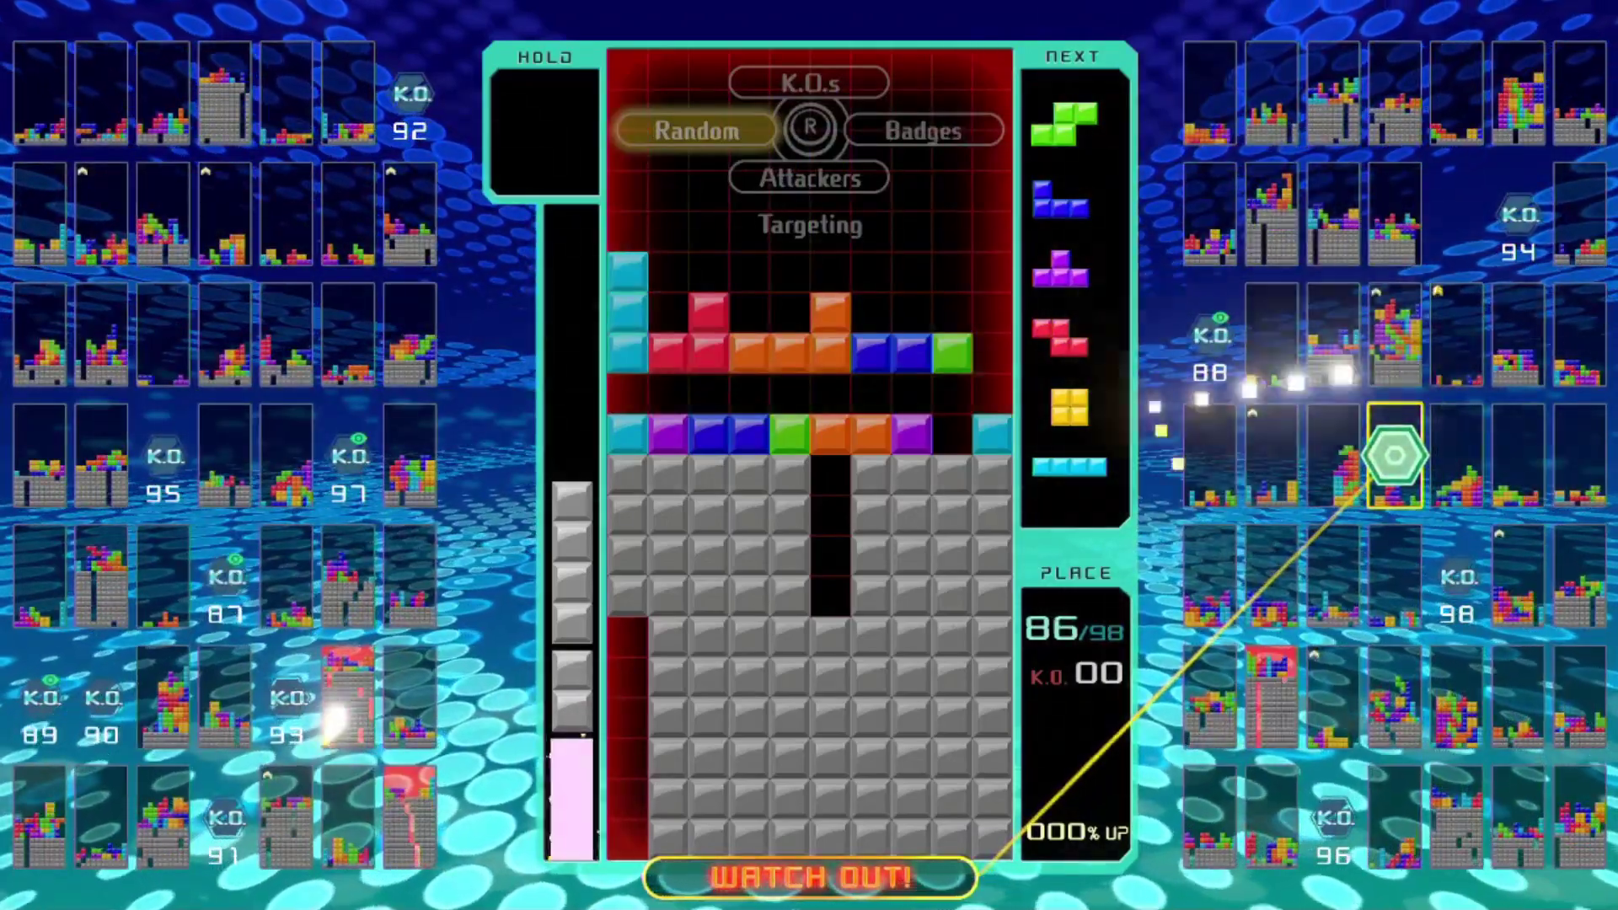
- Clear a line with an upright S piece at the right wall, then drop an upright J piece
{"action": "key", "text": "x"}
{"action": "key", "text": "Right"}
{"action": "key", "text": "Right"}
{"action": "key", "text": "Right"}
{"action": "key", "text": "Up"}
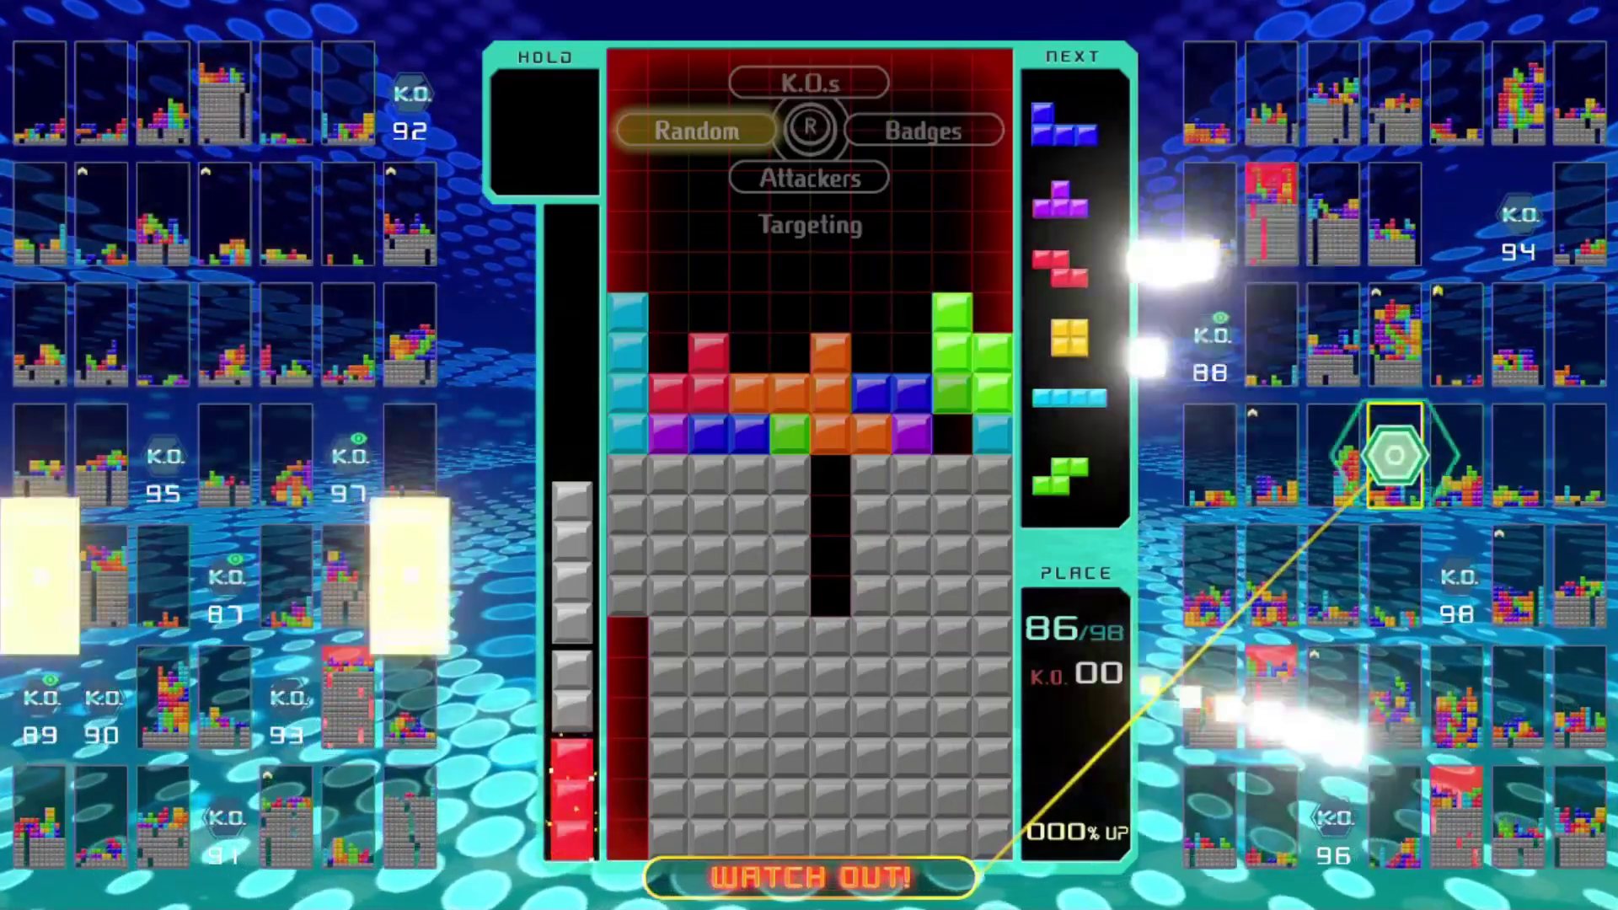
{"action": "key", "text": "z"}
{"action": "key", "text": "Left"}
{"action": "key", "text": "Left"}
{"action": "key", "text": "Left"}
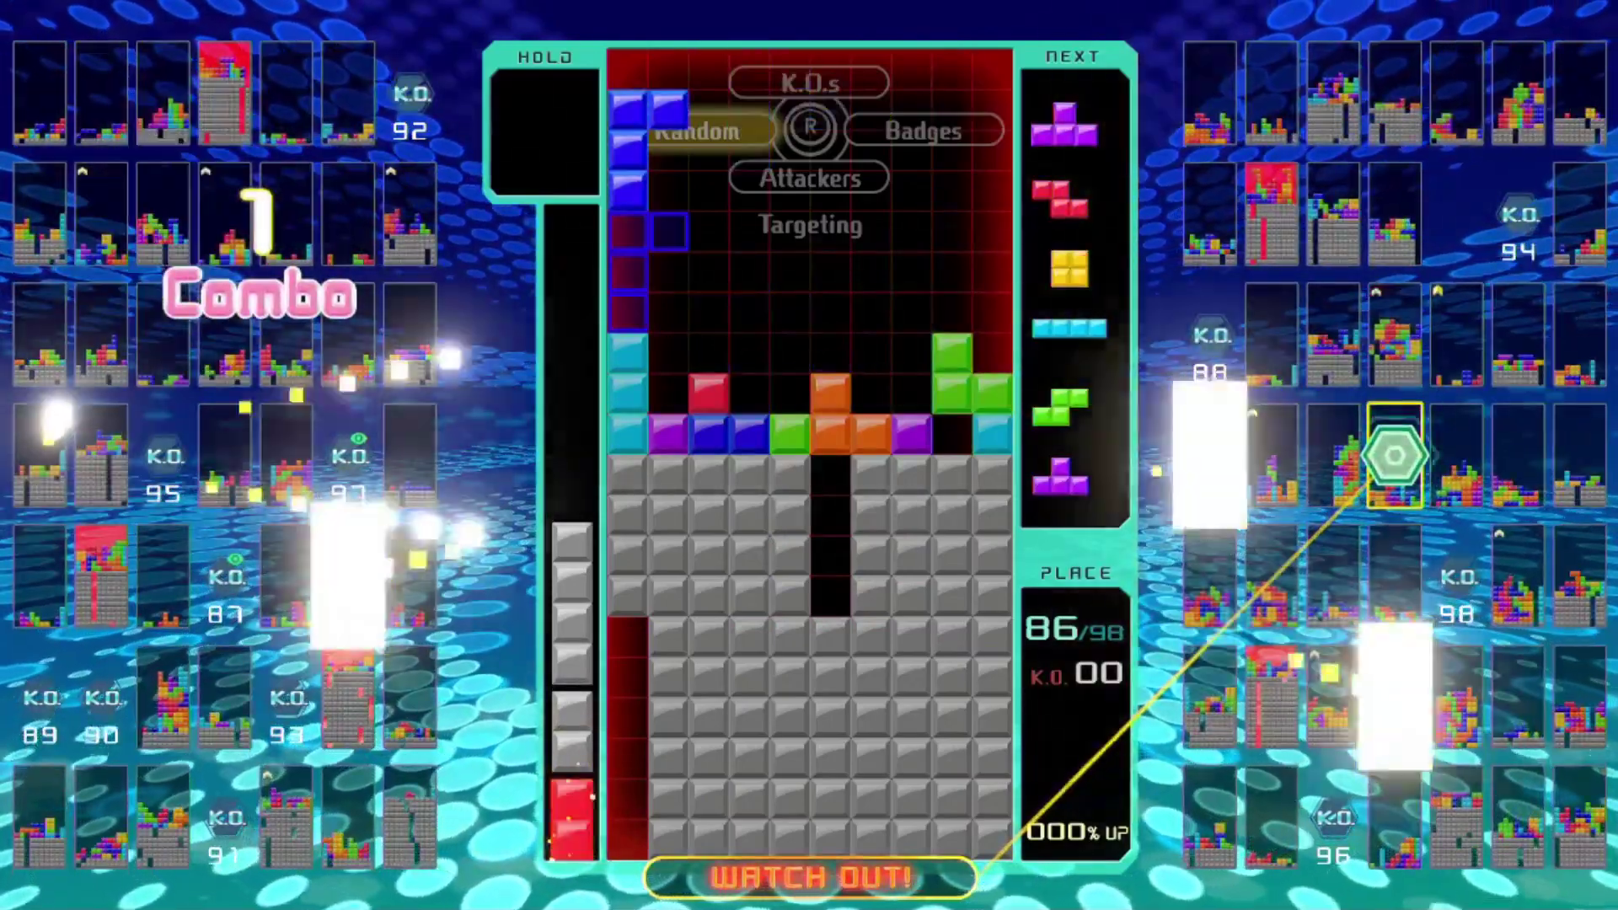
{"action": "key", "text": "Right"}
{"action": "key", "text": "Right"}
{"action": "key", "text": "Up"}
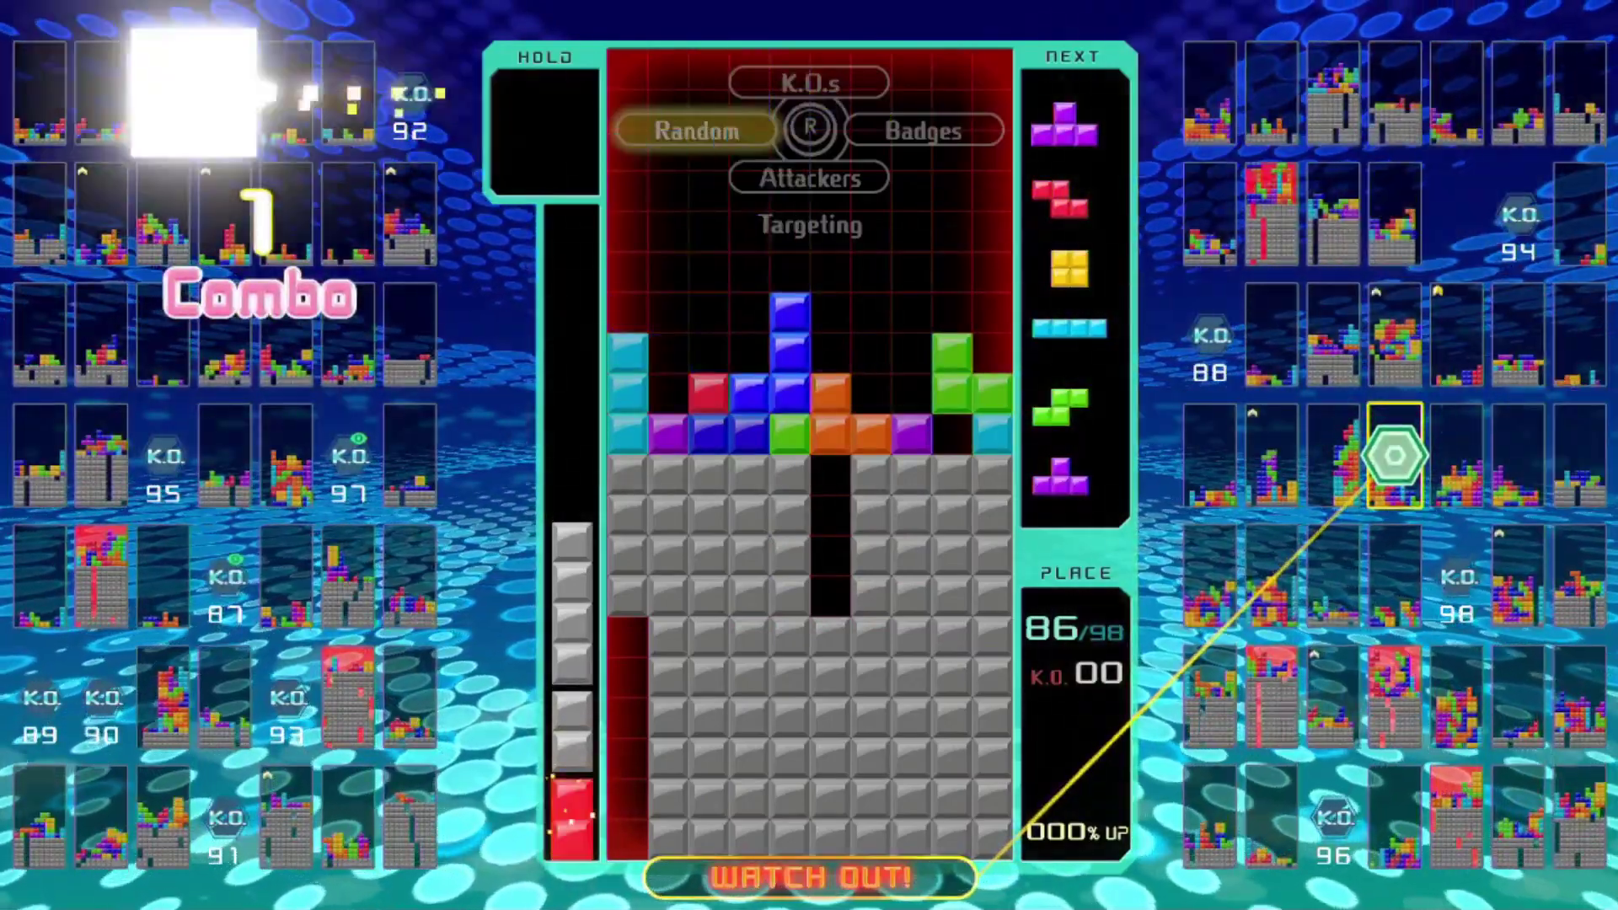
- Drop a clockwise-rotated T piece on the left, then drop the Z piece over the well to clear a row
{"action": "key", "text": "Left"}
{"action": "key", "text": "Left"}
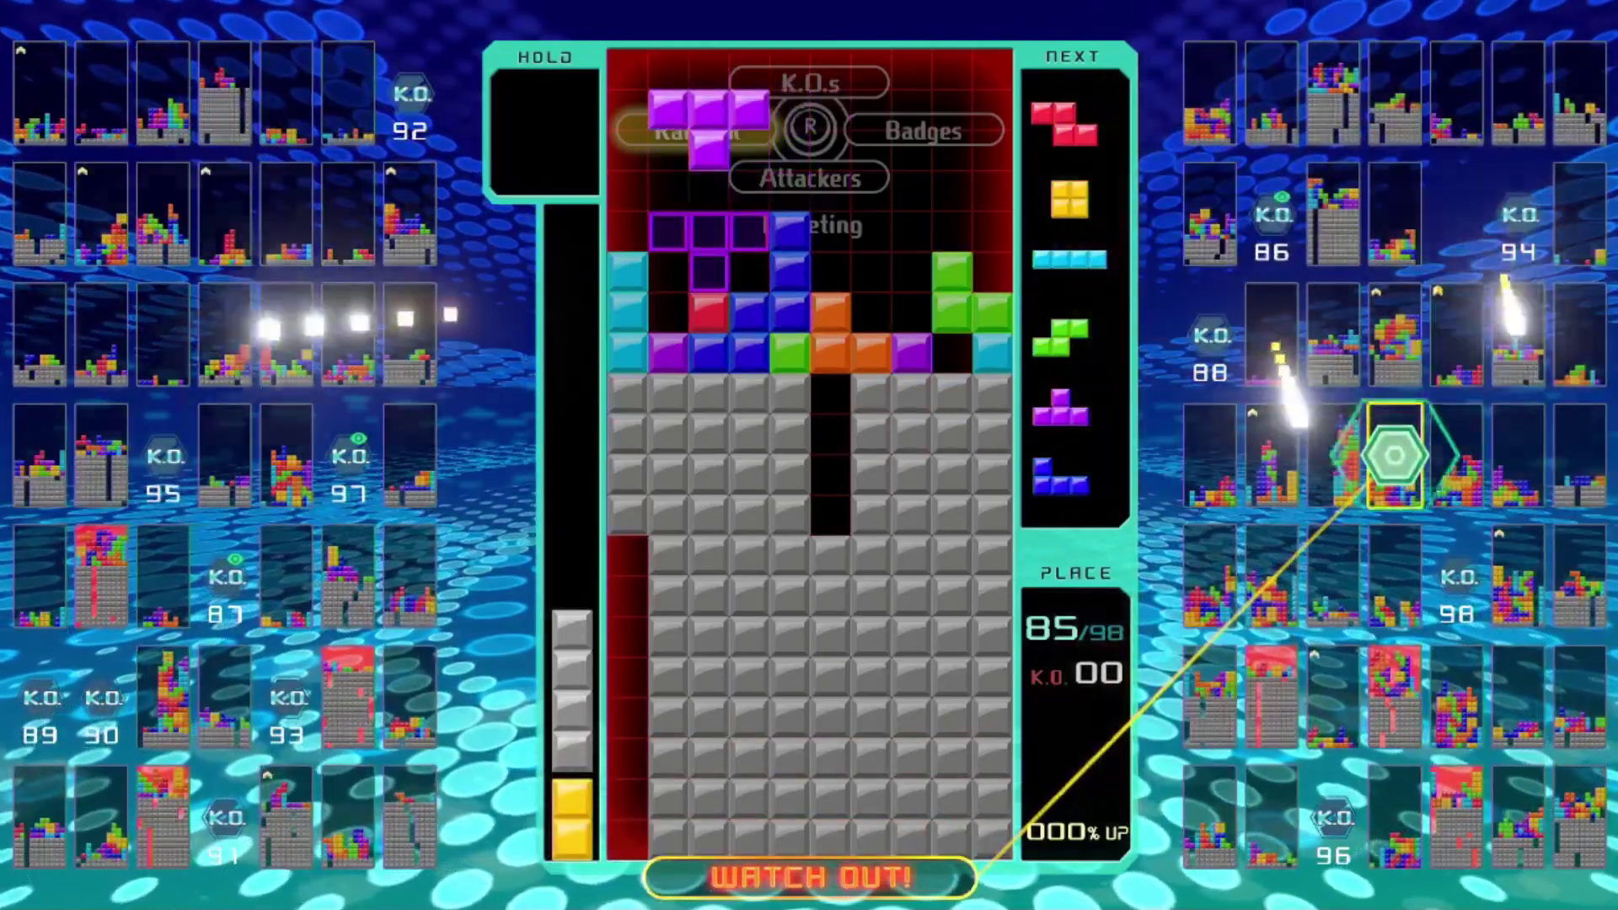
{"action": "key", "text": "x"}
{"action": "key", "text": "Left"}
{"action": "key", "text": "Up"}
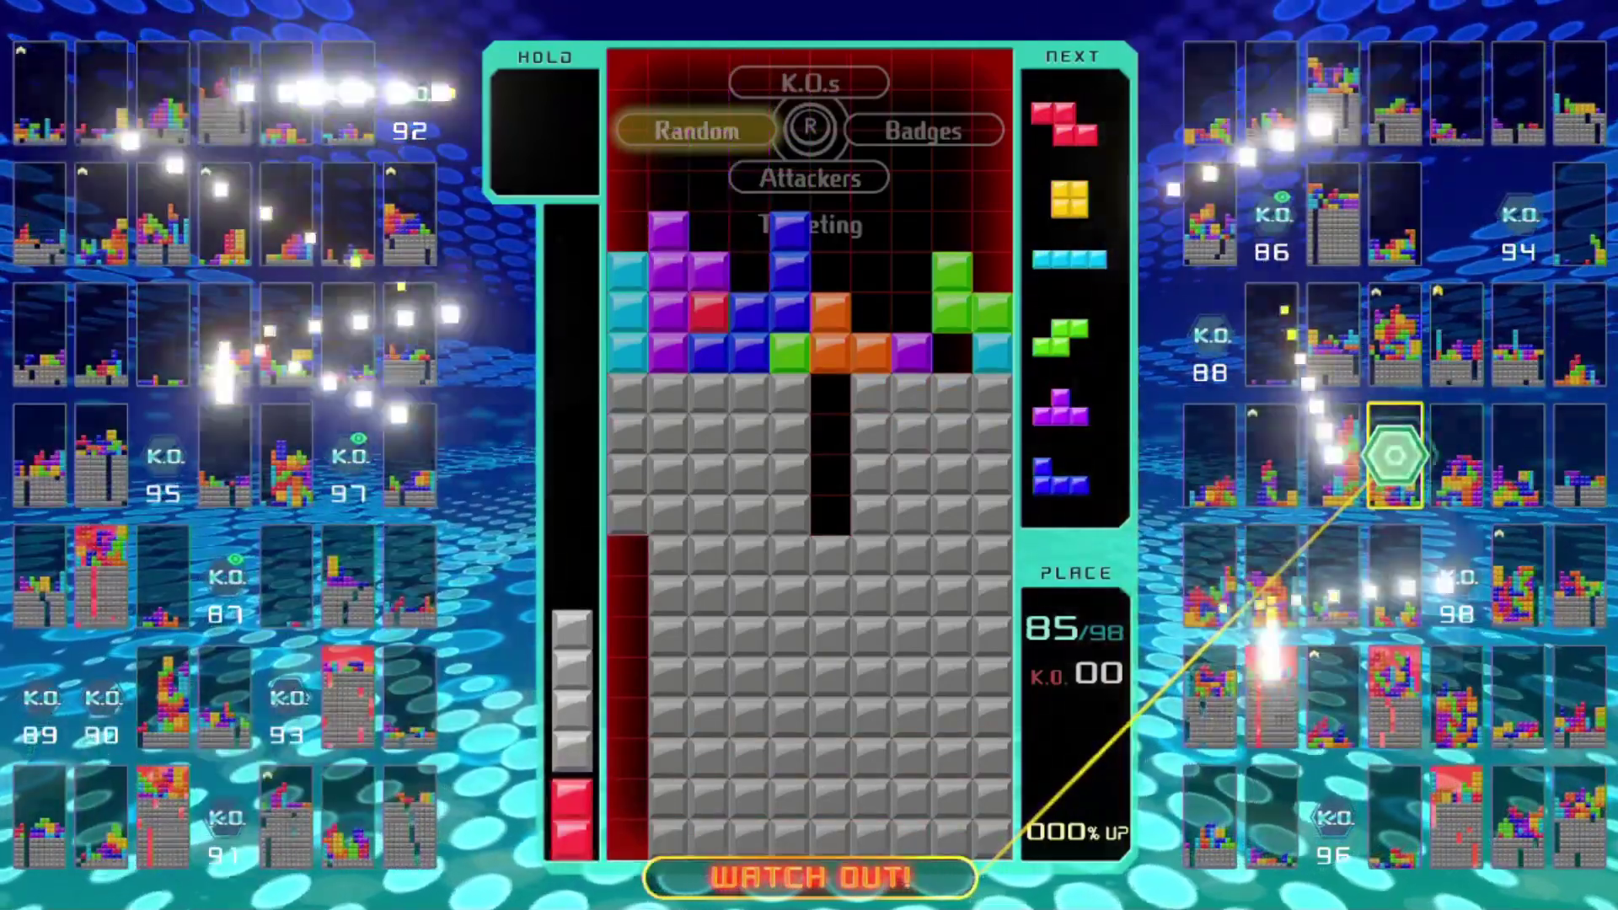
{"action": "key", "text": "Right"}
{"action": "key", "text": "Right"}
{"action": "key", "text": "Left"}
{"action": "key", "text": "Up"}
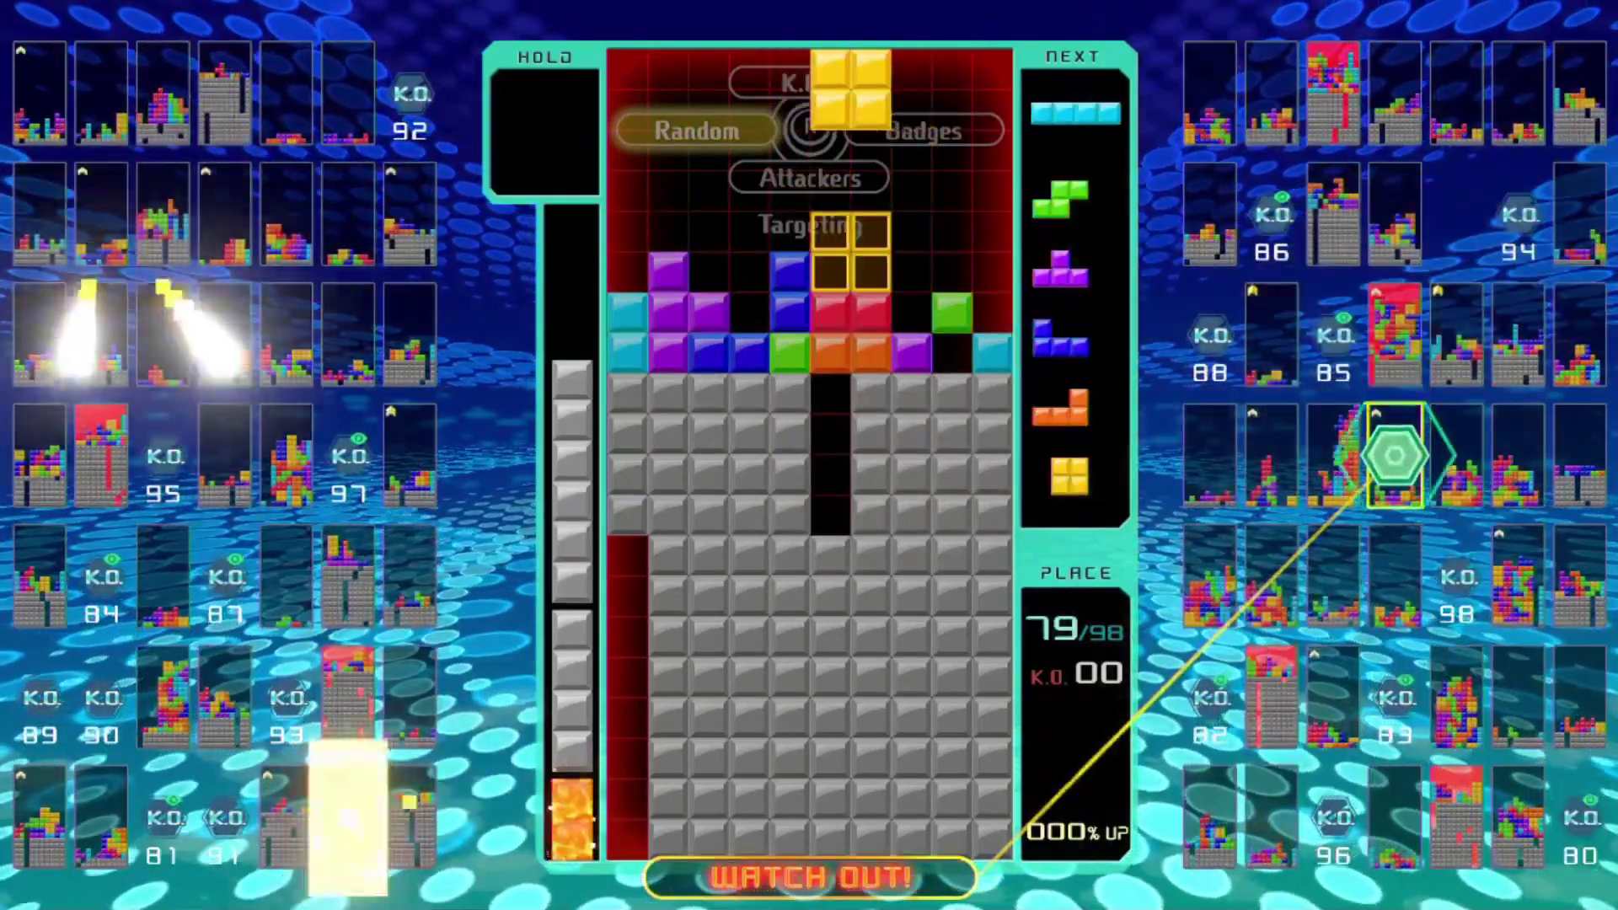
- Place the O piece in columns 7-8, an upright I in column 3, and an S in columns 8-9, then move the T toward column 8 as the stack tops out
{"action": "key", "text": "Left"}
{"action": "key", "text": "Left"}
{"action": "key", "text": "Left"}
{"action": "key", "text": "Right"}
{"action": "key", "text": "Right"}
{"action": "key", "text": "Right"}
{"action": "key", "text": "Right"}
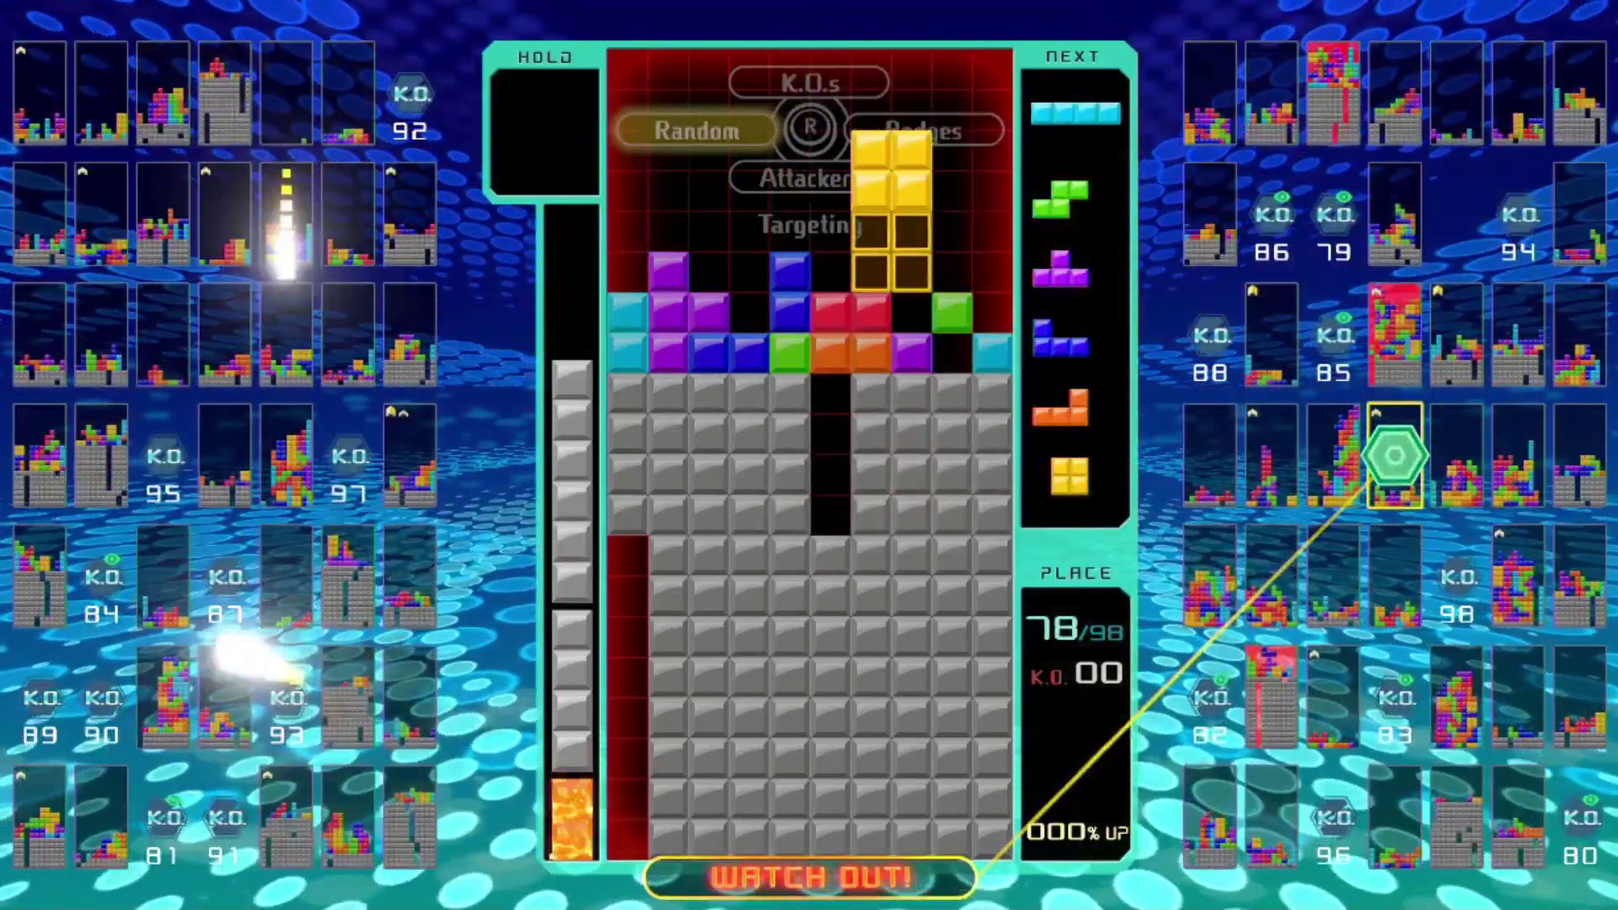
{"action": "key", "text": "Left"}
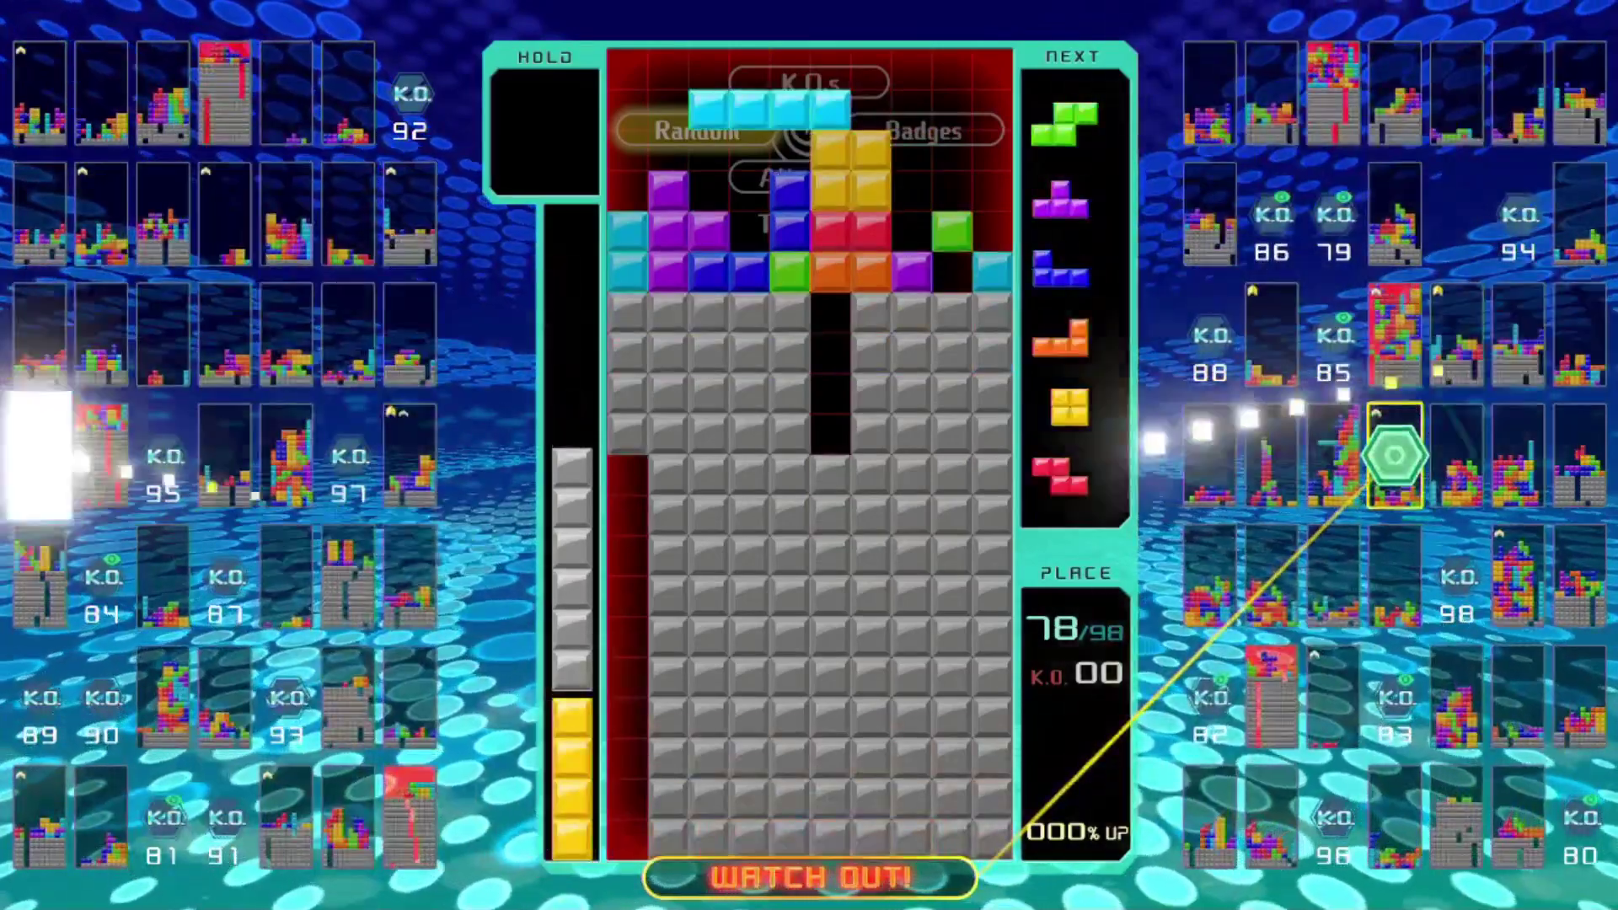
{"action": "key", "text": "Up"}
{"action": "key", "text": "Left"}
{"action": "key", "text": "Left"}
{"action": "key", "text": "Up"}
{"action": "key", "text": "Right"}
{"action": "key", "text": "Right"}
{"action": "key", "text": "Right"}
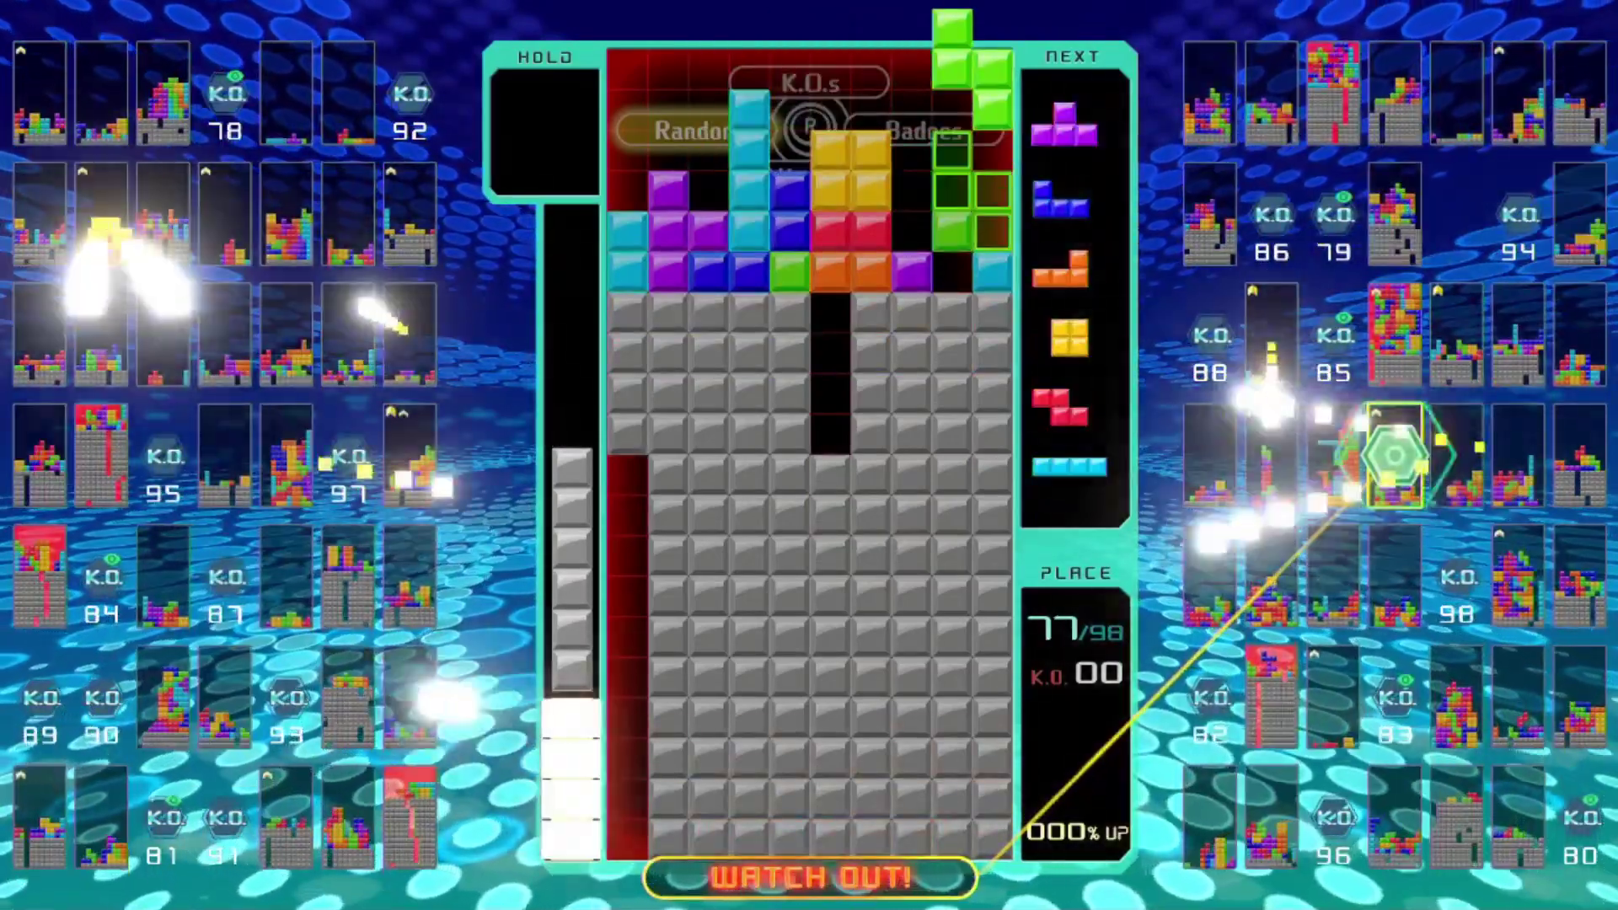
{"action": "key", "text": "Up"}
{"action": "key", "text": "Right"}
{"action": "key", "text": "Right"}
{"action": "key", "text": "Right"}
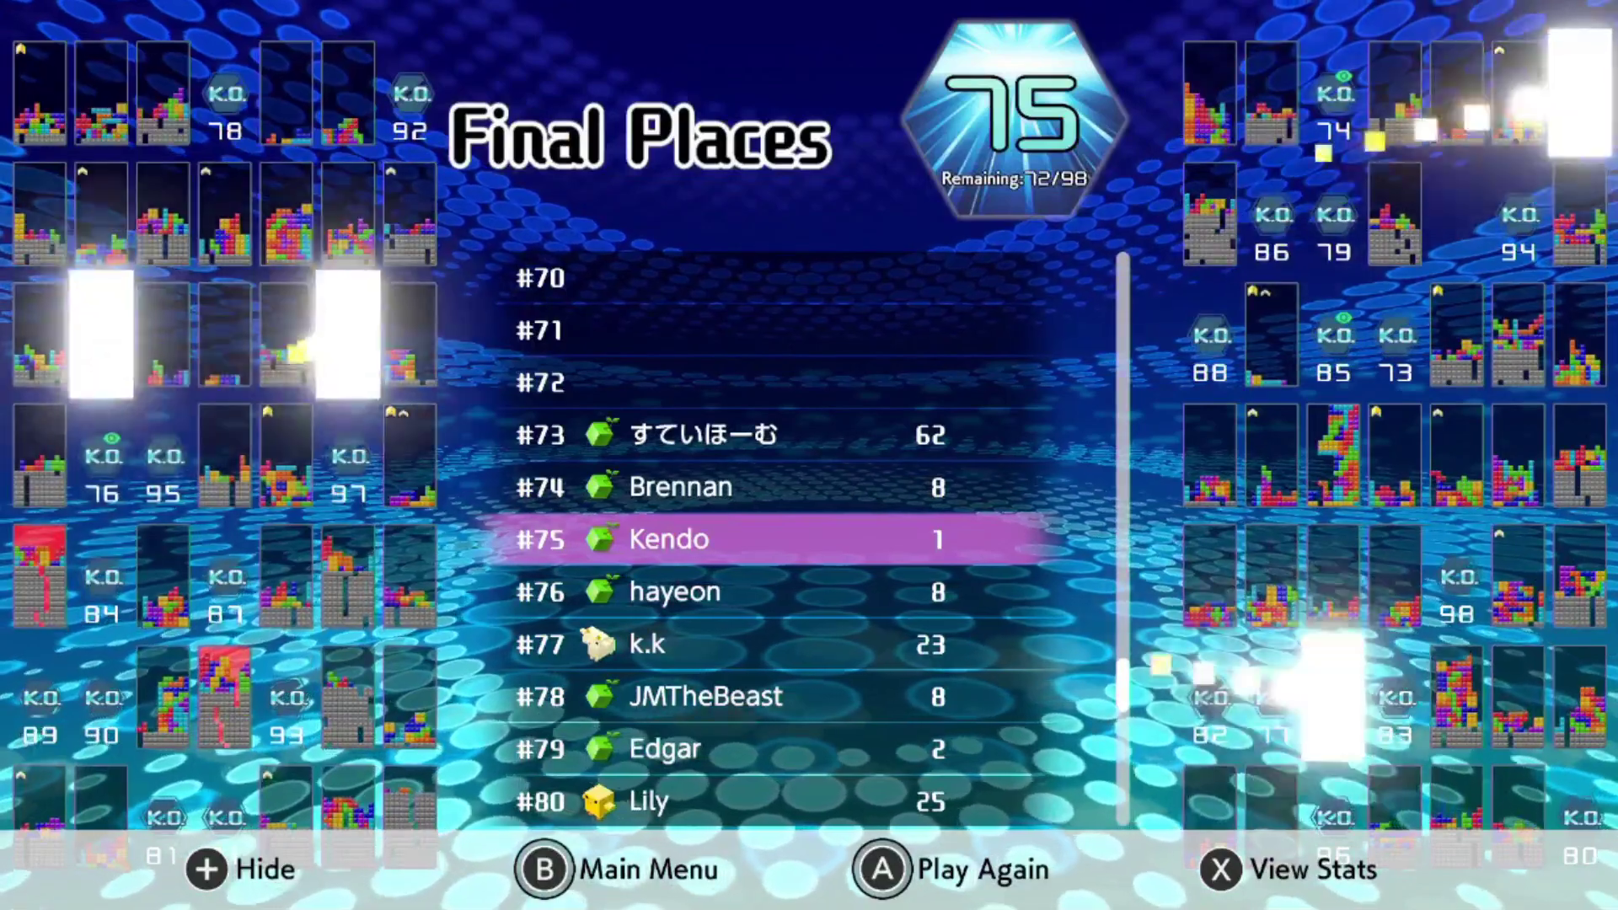
{"action": "scroll", "coordinate": [783, 536], "scroll_direction": "up", "scroll_amount": 9}
{"action": "scroll", "coordinate": [783, 537], "scroll_direction": "down", "scroll_amount": 9}
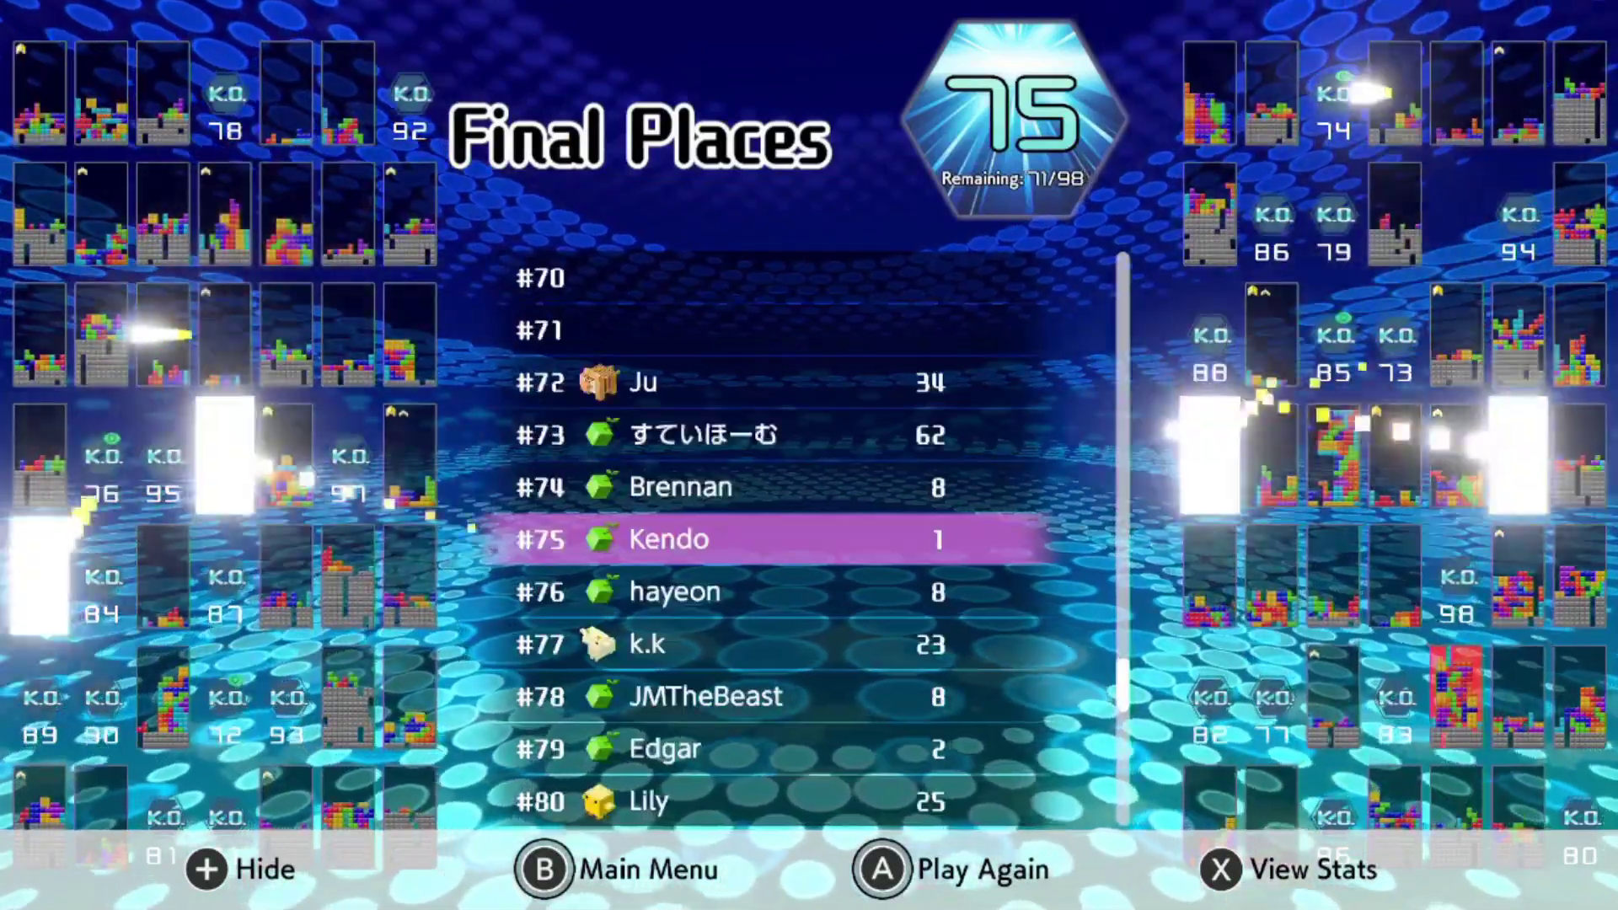
{"action": "scroll", "coordinate": [784, 538], "scroll_direction": "down", "scroll_amount": 9}
- View the match stats, return to the Final Places standings, and hide the action prompts
{"action": "key", "text": "x"}
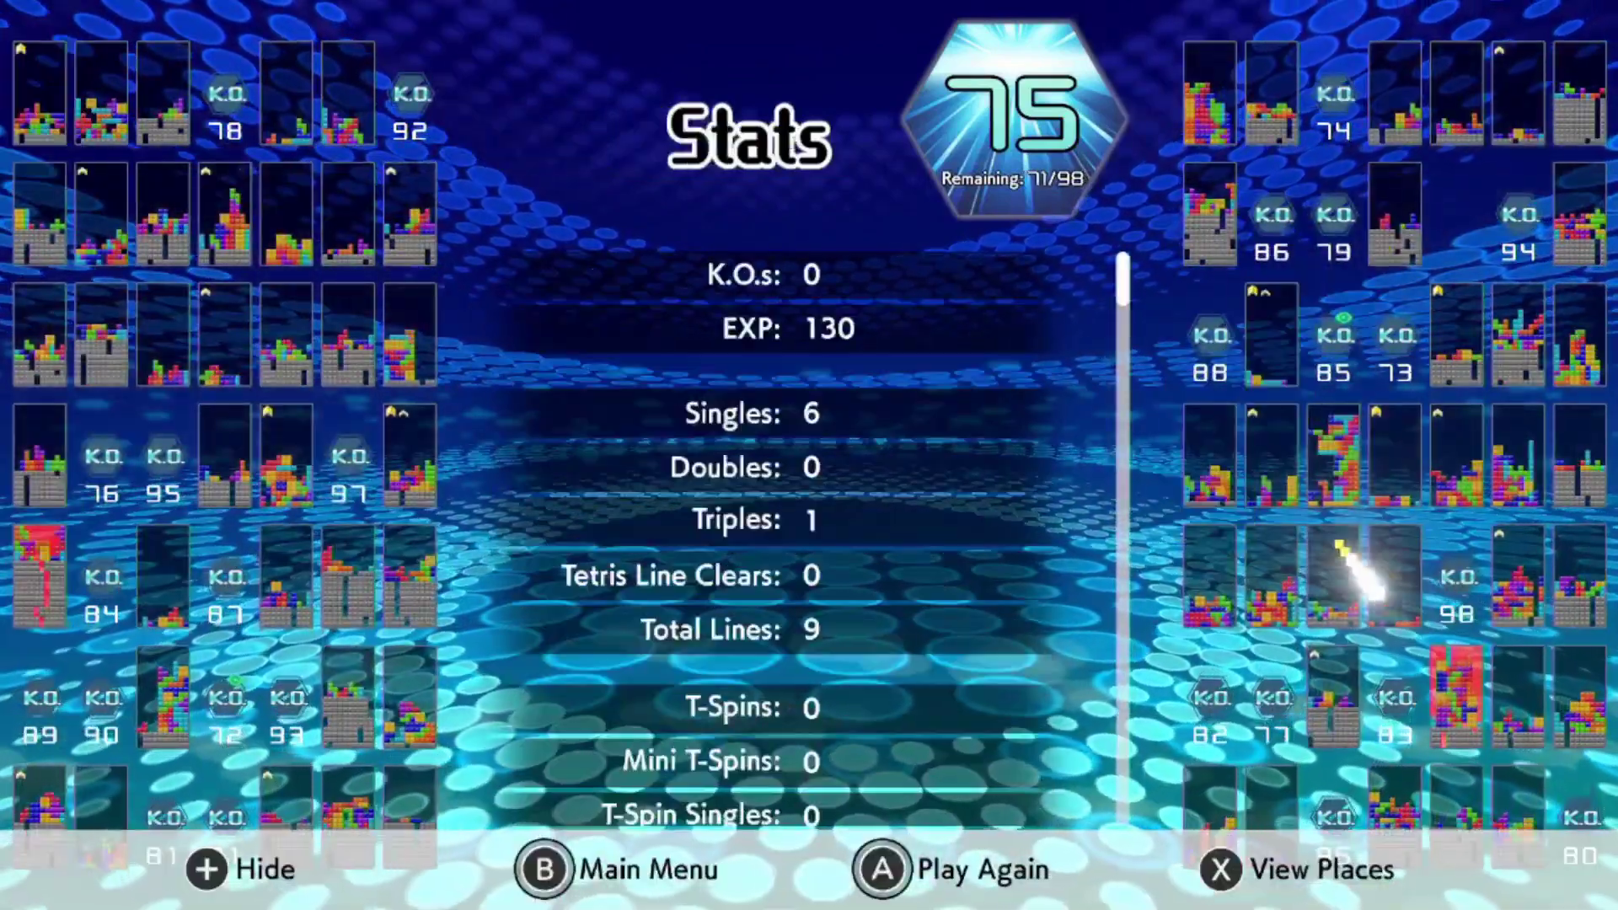
{"action": "scroll", "coordinate": [783, 538], "scroll_direction": "down", "scroll_amount": 1}
{"action": "scroll", "coordinate": [784, 538], "scroll_direction": "up", "scroll_amount": 1}
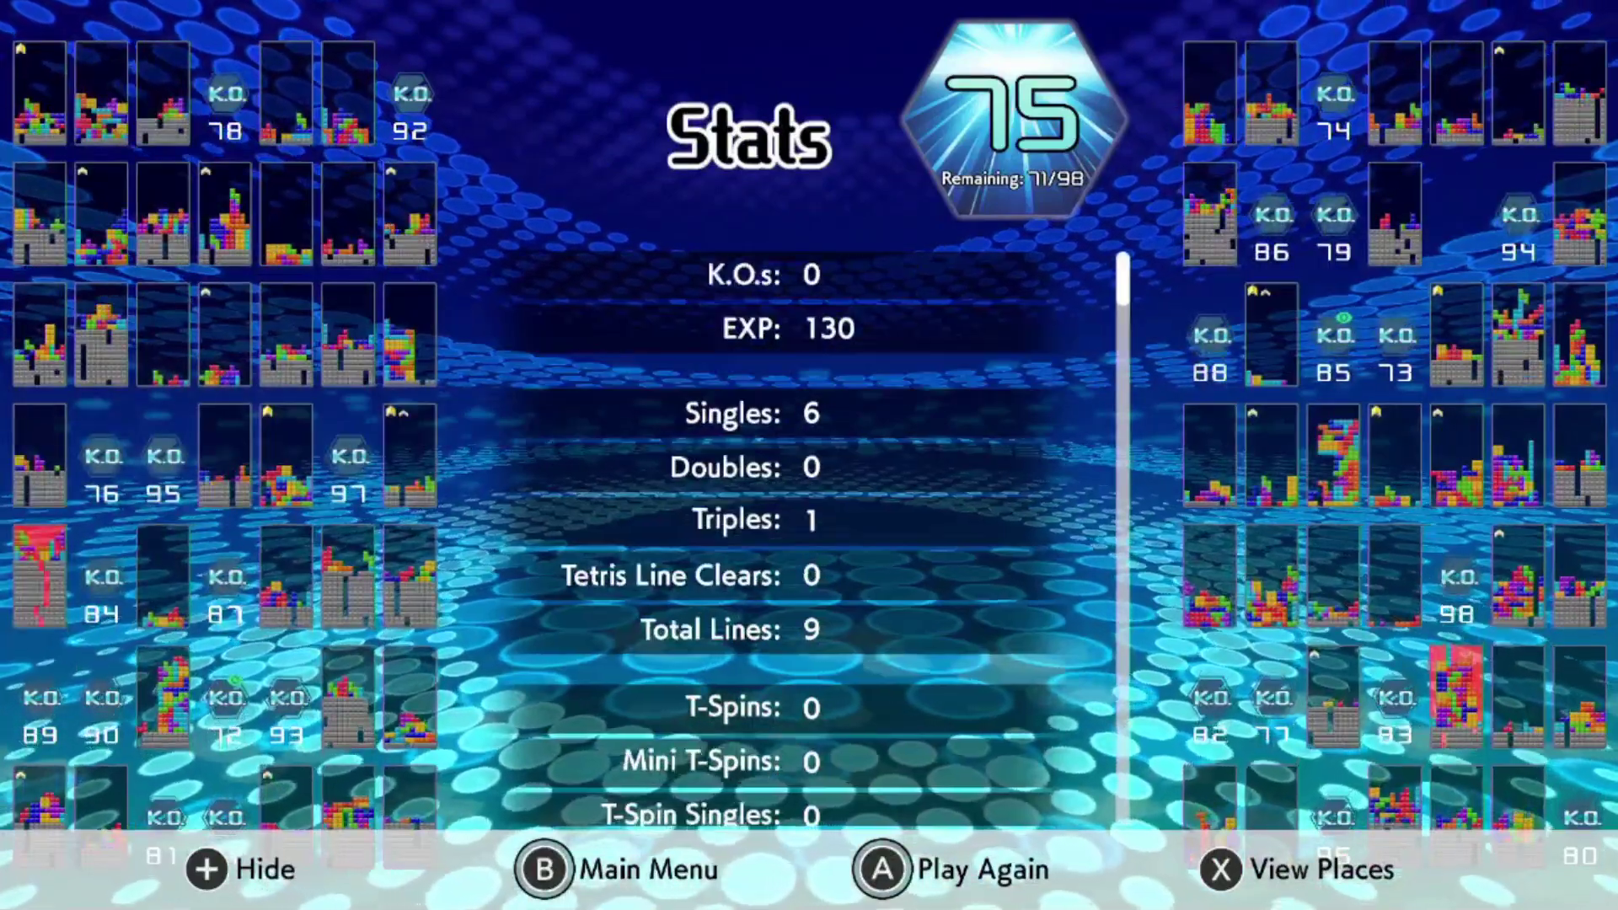
{"action": "key", "text": "x"}
{"action": "scroll", "coordinate": [783, 537], "scroll_direction": "up", "scroll_amount": 1}
{"action": "scroll", "coordinate": [784, 538], "scroll_direction": "up", "scroll_amount": 3}
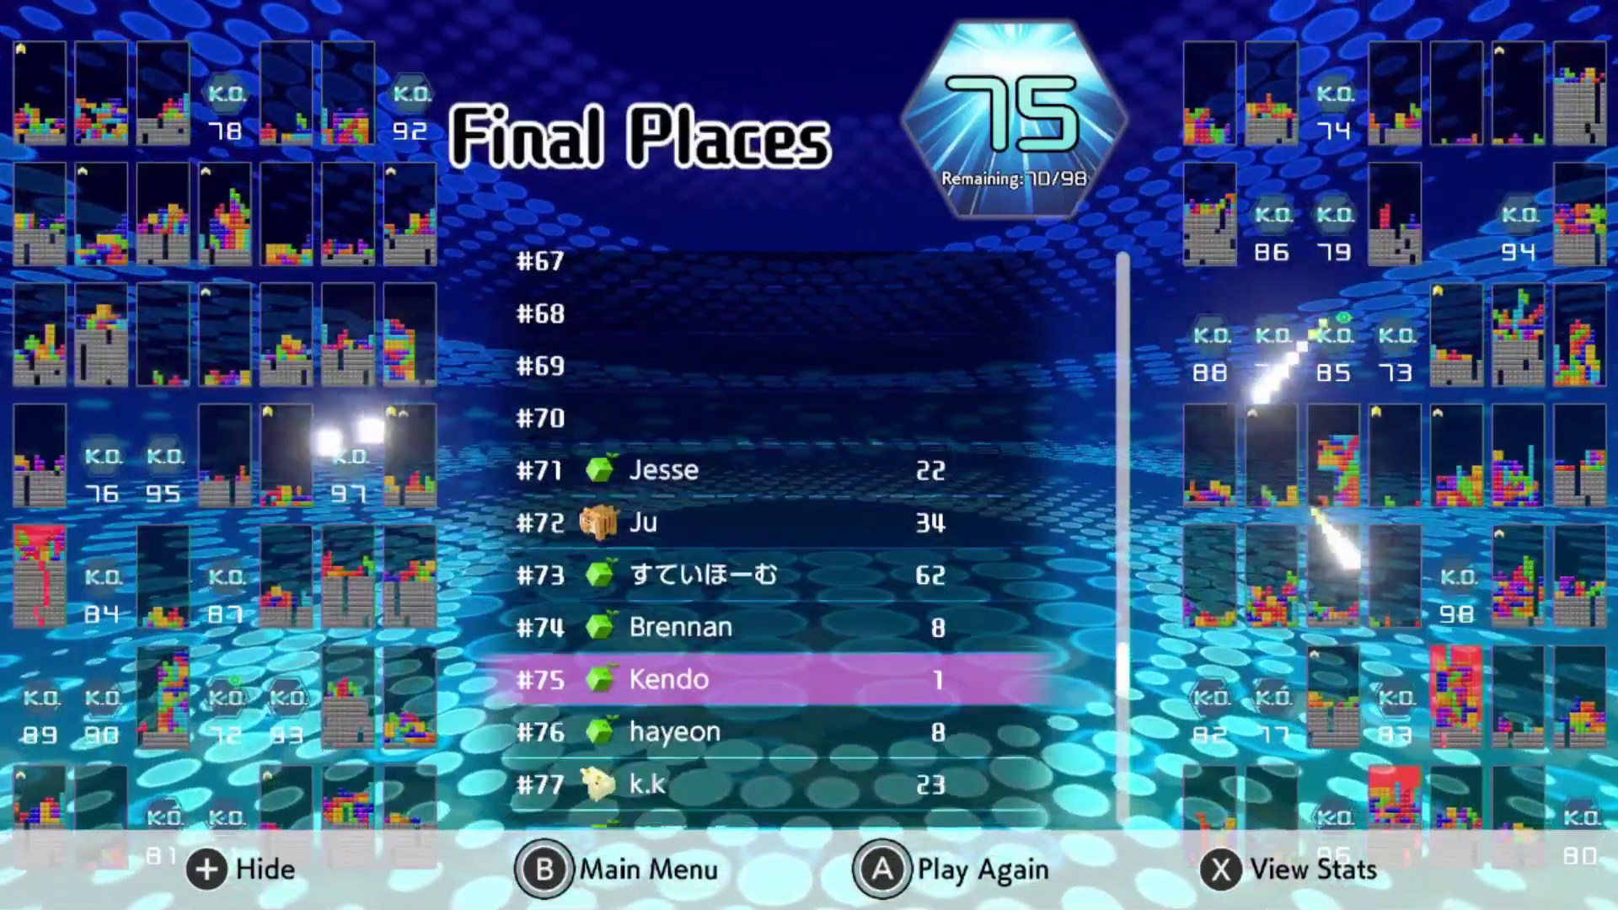
{"action": "scroll", "coordinate": [784, 538], "scroll_direction": "up", "scroll_amount": 4}
{"action": "scroll", "coordinate": [784, 538], "scroll_direction": "up", "scroll_amount": 1}
{"action": "key", "text": "plus"}
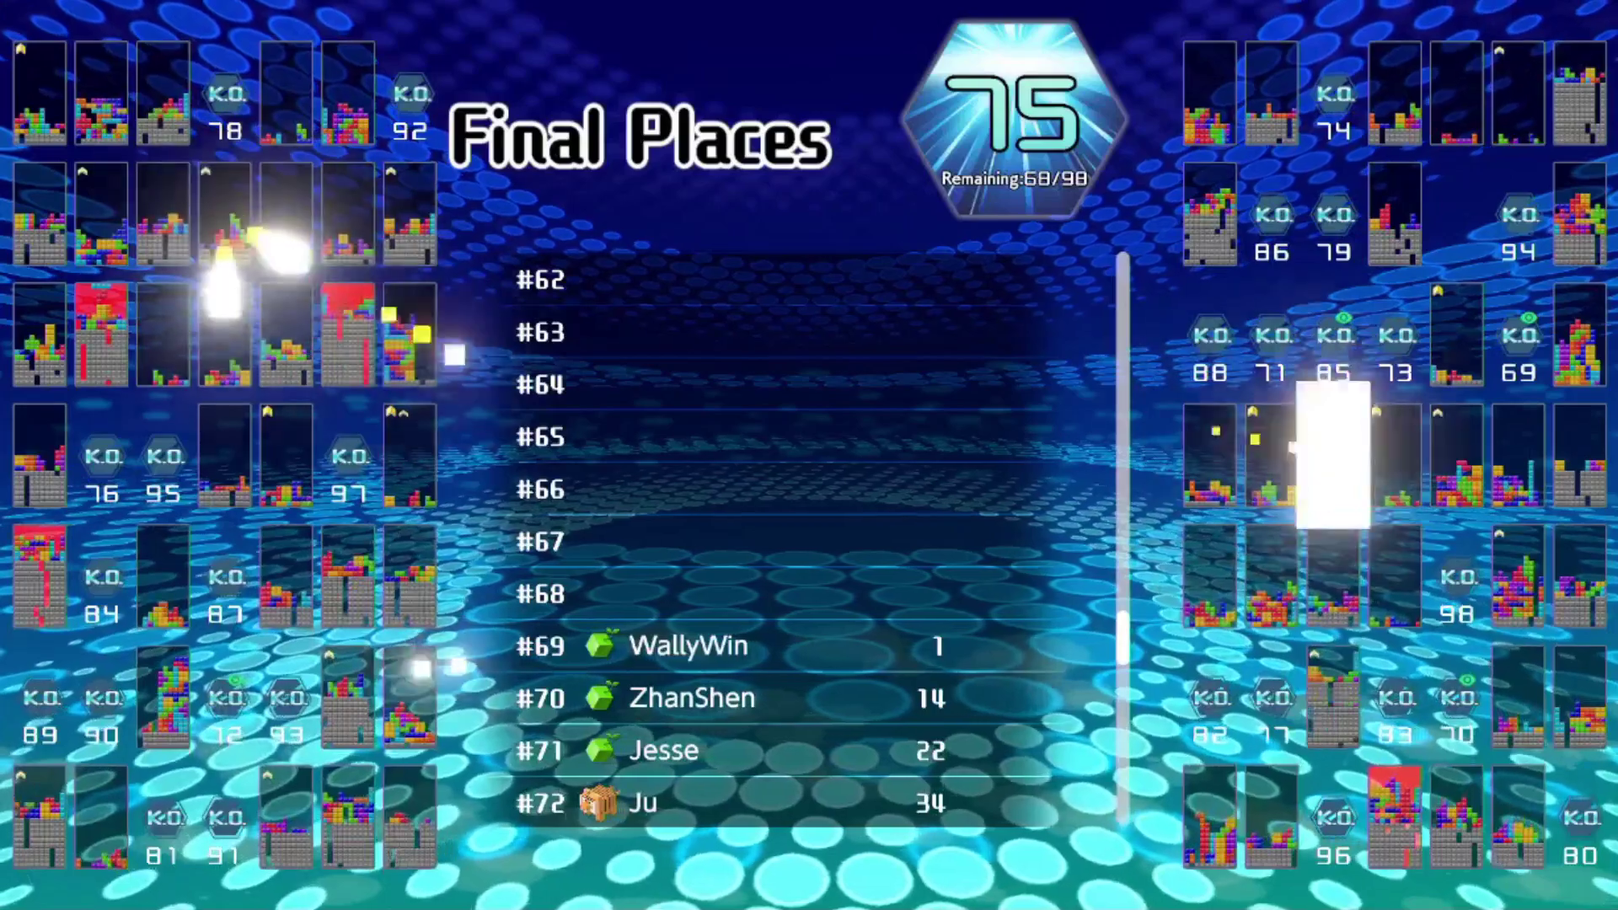
{"action": "scroll", "coordinate": [784, 536], "scroll_direction": "down", "scroll_amount": 1}
{"action": "scroll", "coordinate": [784, 536], "scroll_direction": "up", "scroll_amount": 1}
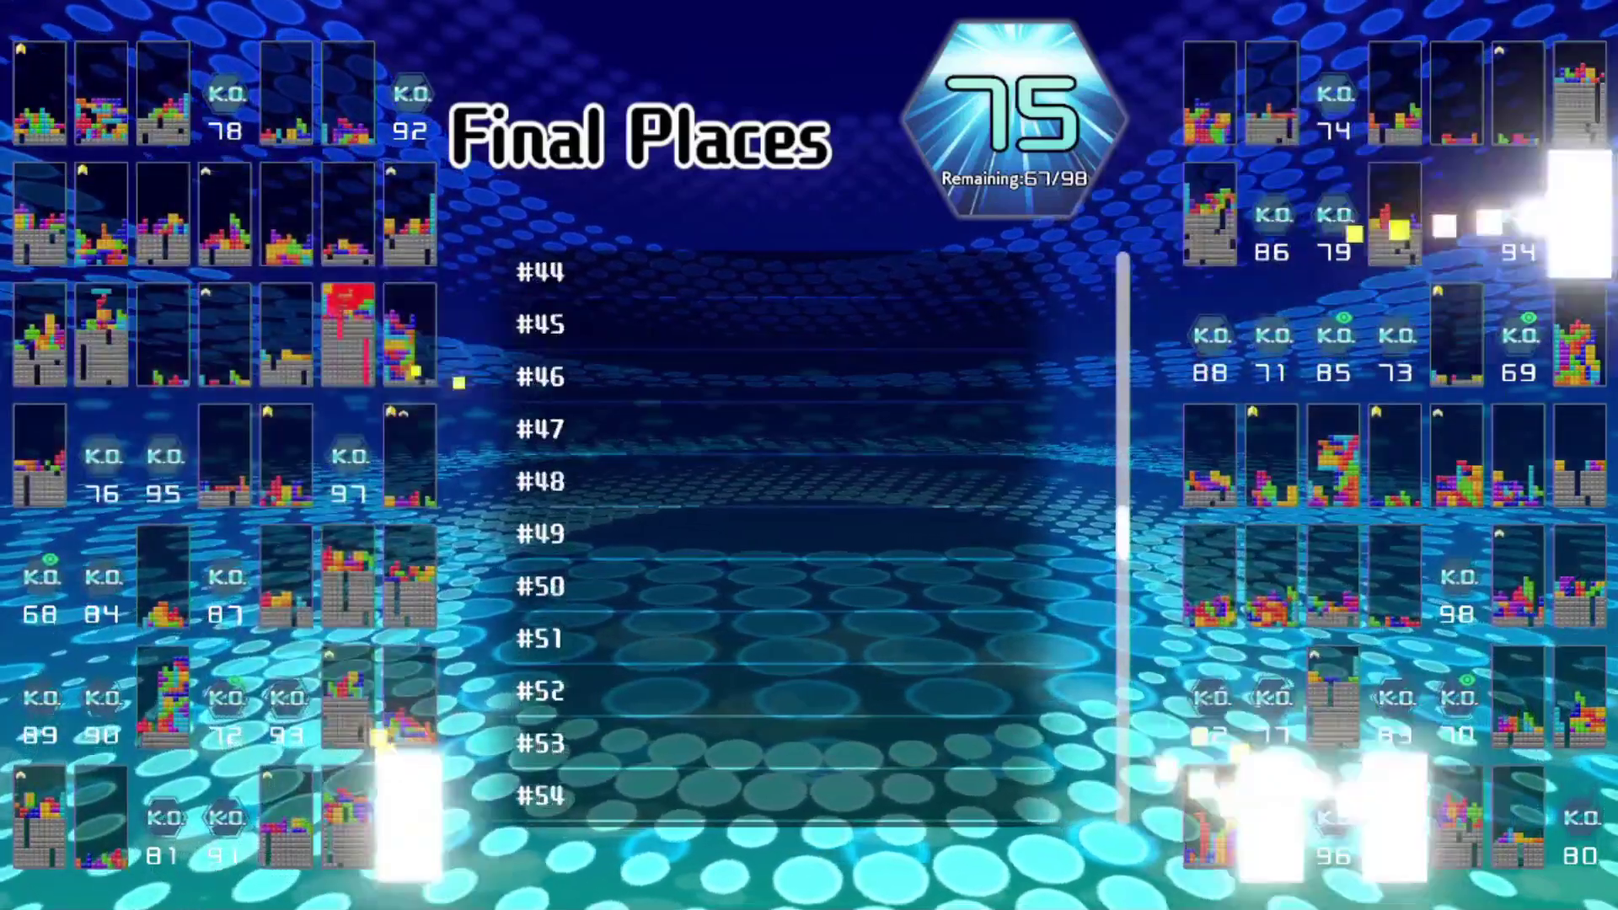
{"action": "scroll", "coordinate": [783, 538], "scroll_direction": "down", "scroll_amount": 10}
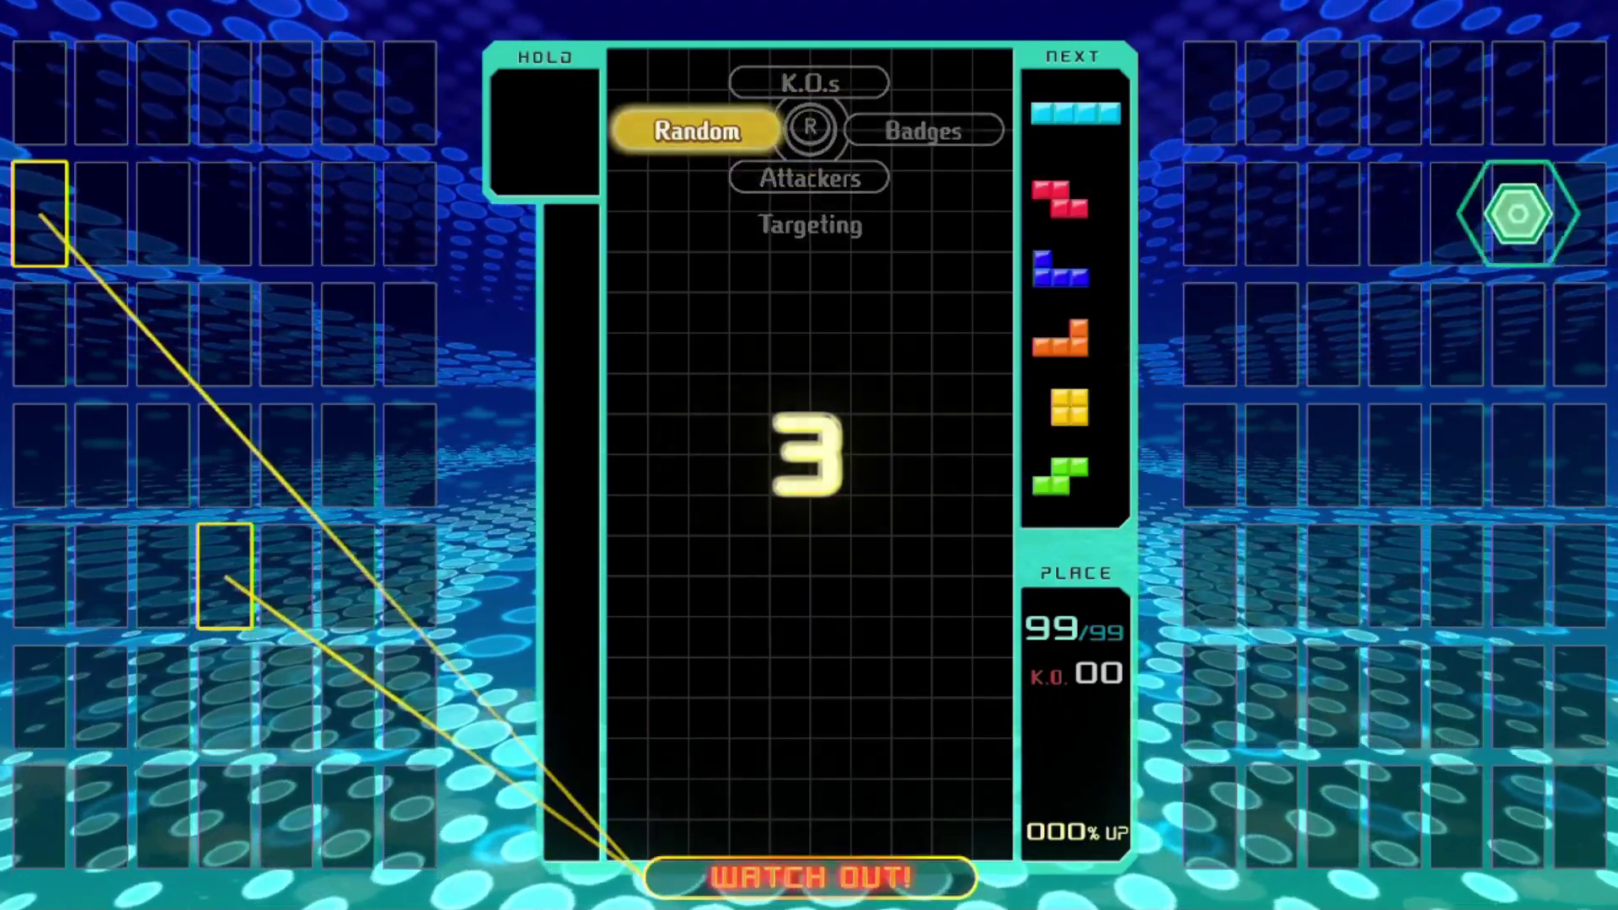
- Set attack targeting to K.O.s and lock the first upright I piece at the bottom
{"action": "key", "text": "Right"}
{"action": "key", "text": "Up"}
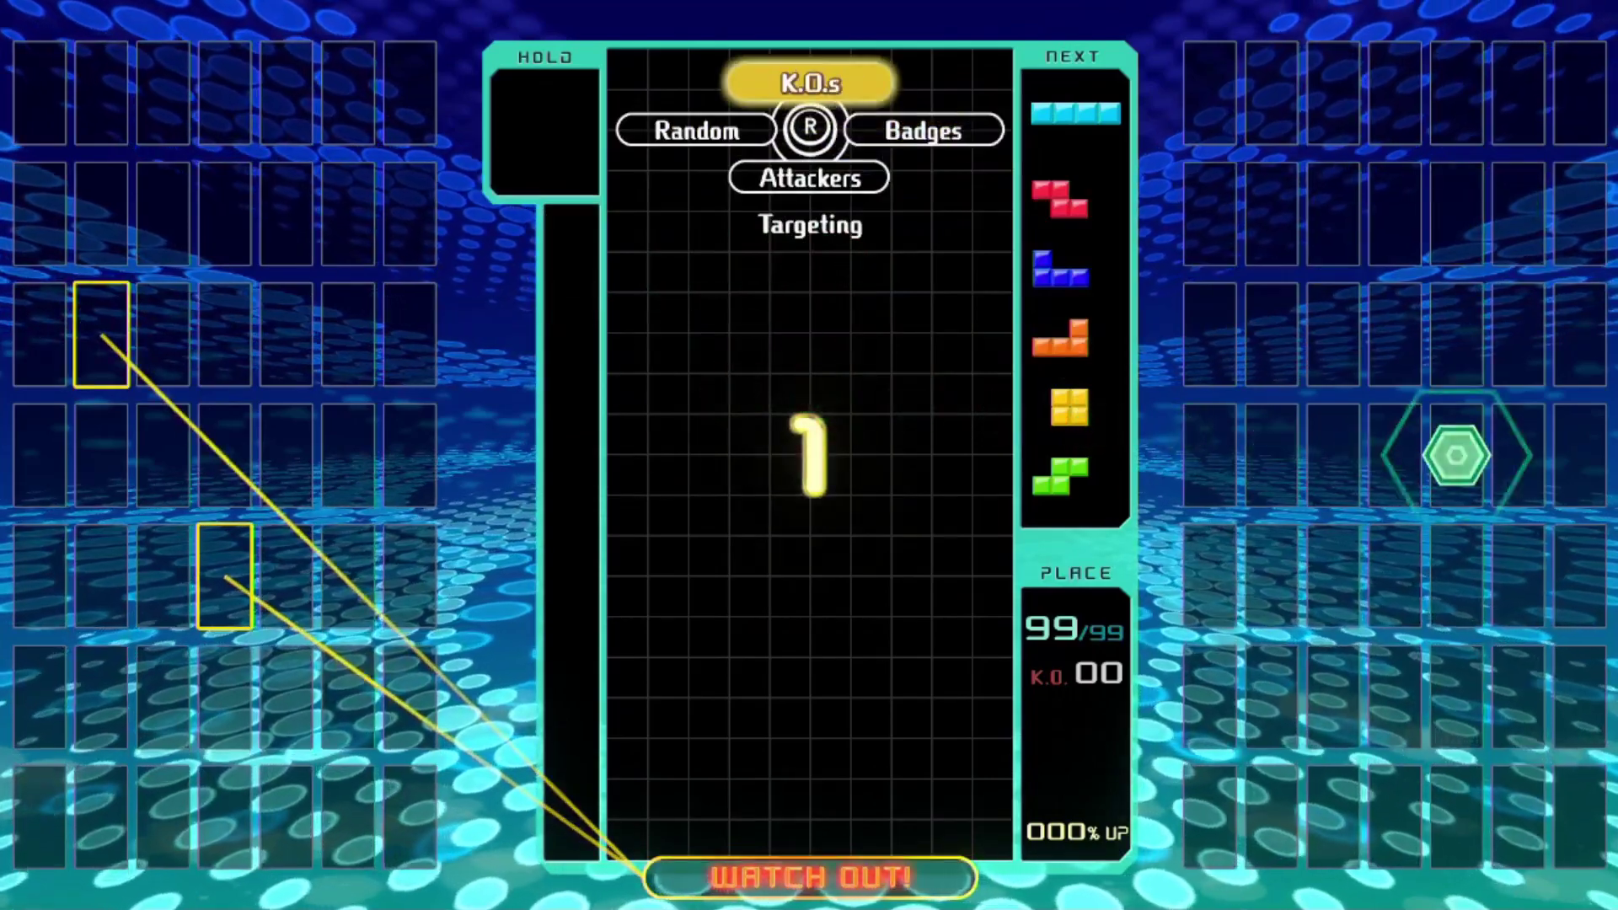
{"action": "key", "text": "Left"}
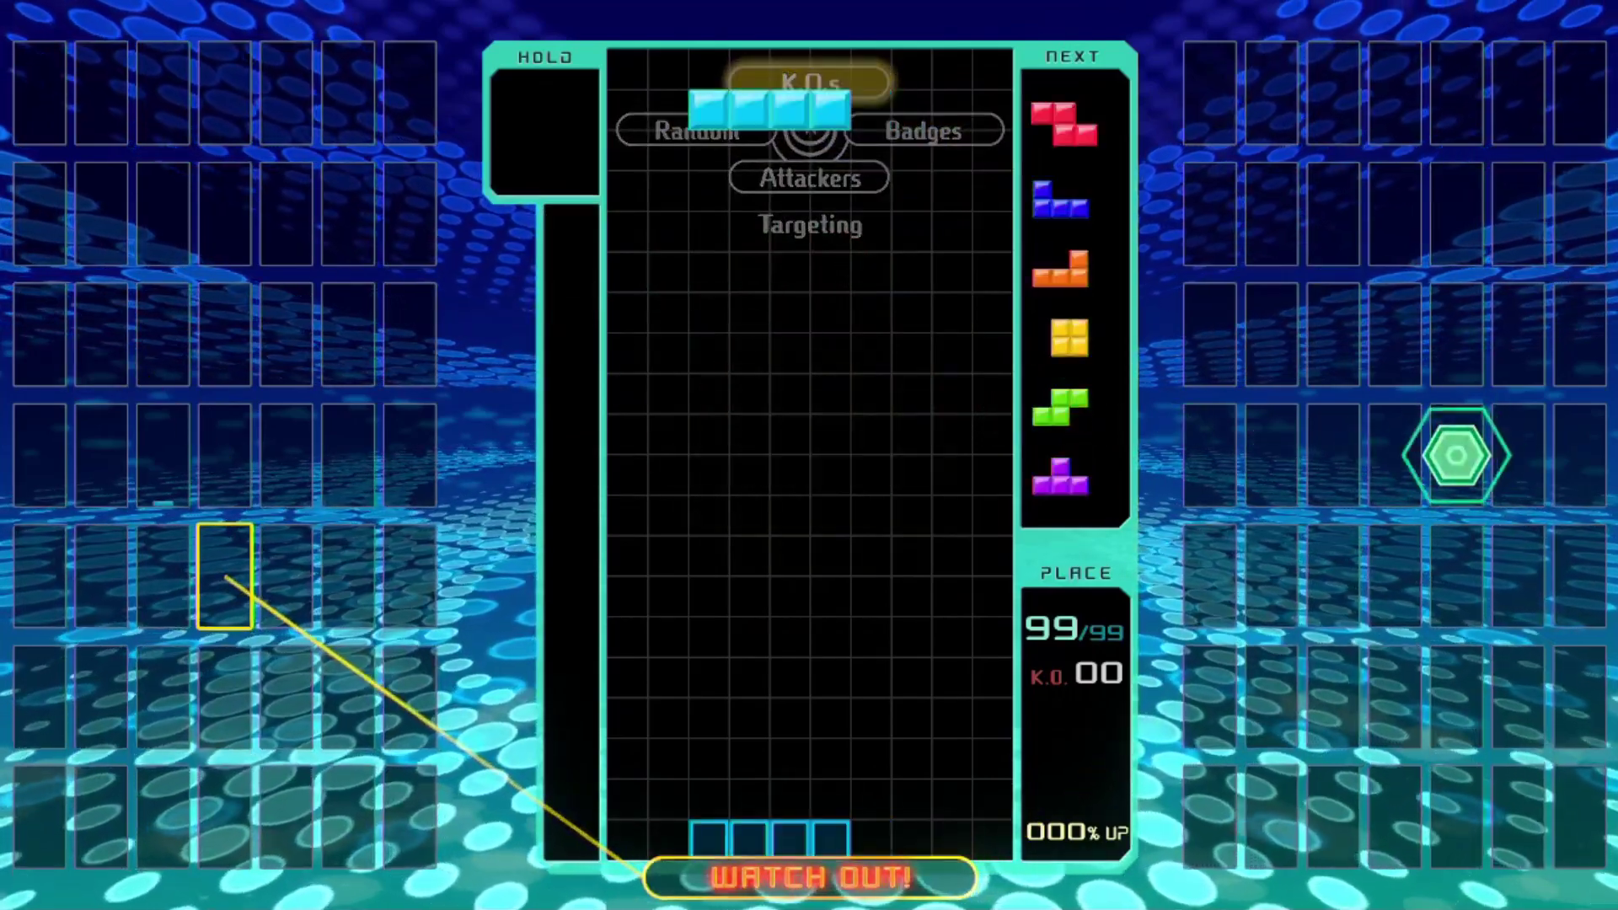
{"action": "key", "text": "Left"}
{"action": "key", "text": "Up"}
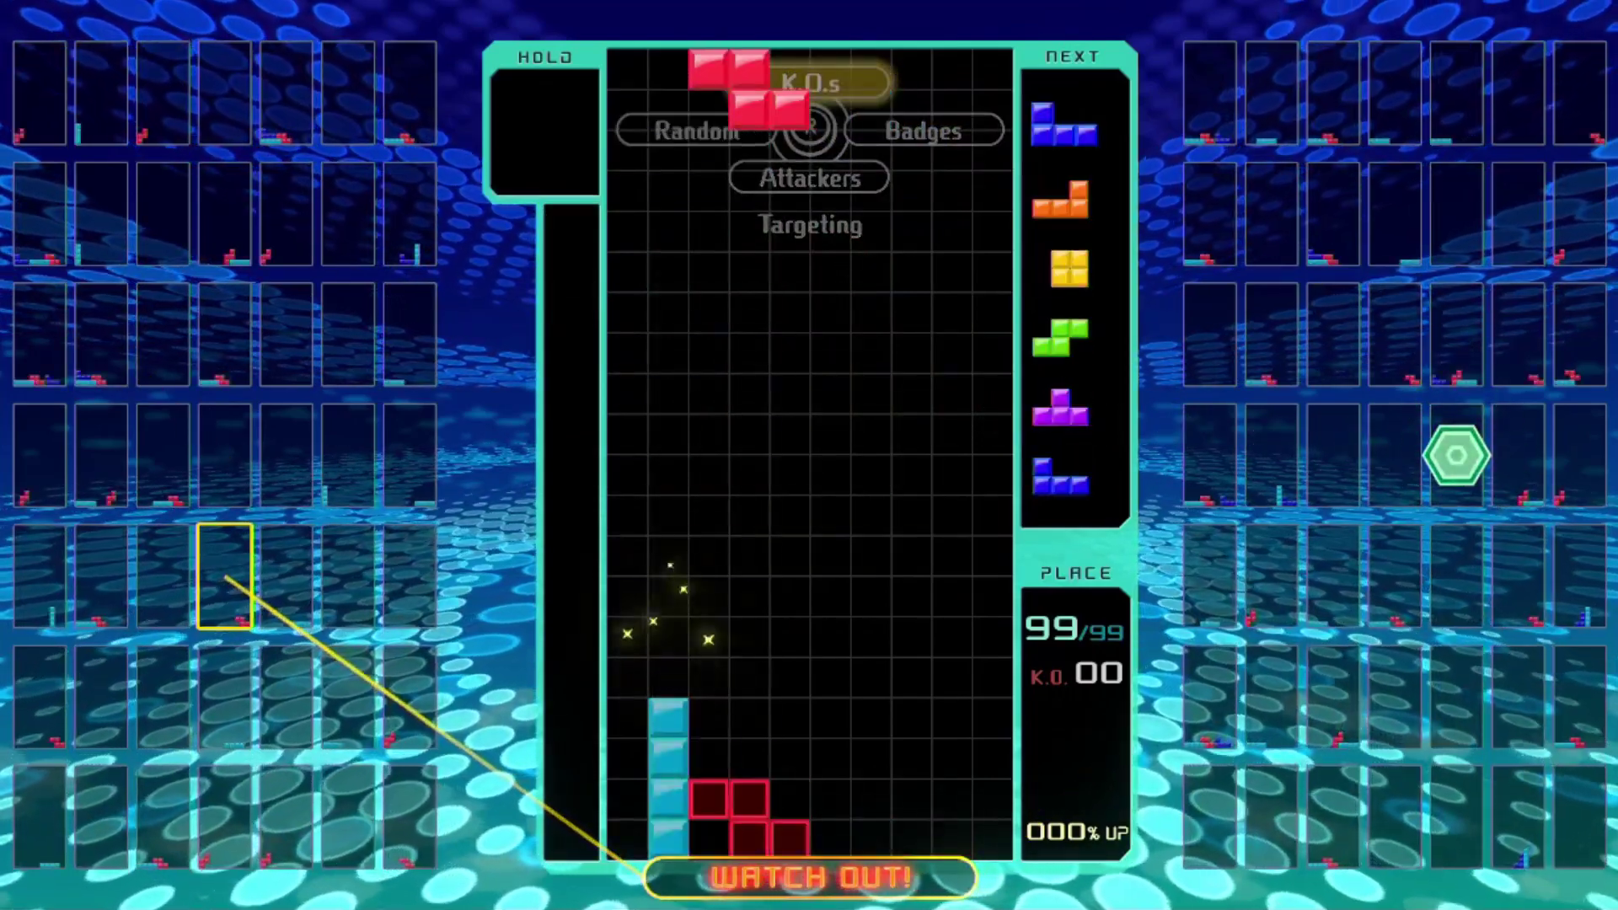
- Place the Z piece in the middle columns and the J piece at the bottom right
{"action": "key", "text": "Right"}
{"action": "key", "text": "Right"}
{"action": "key", "text": "Right"}
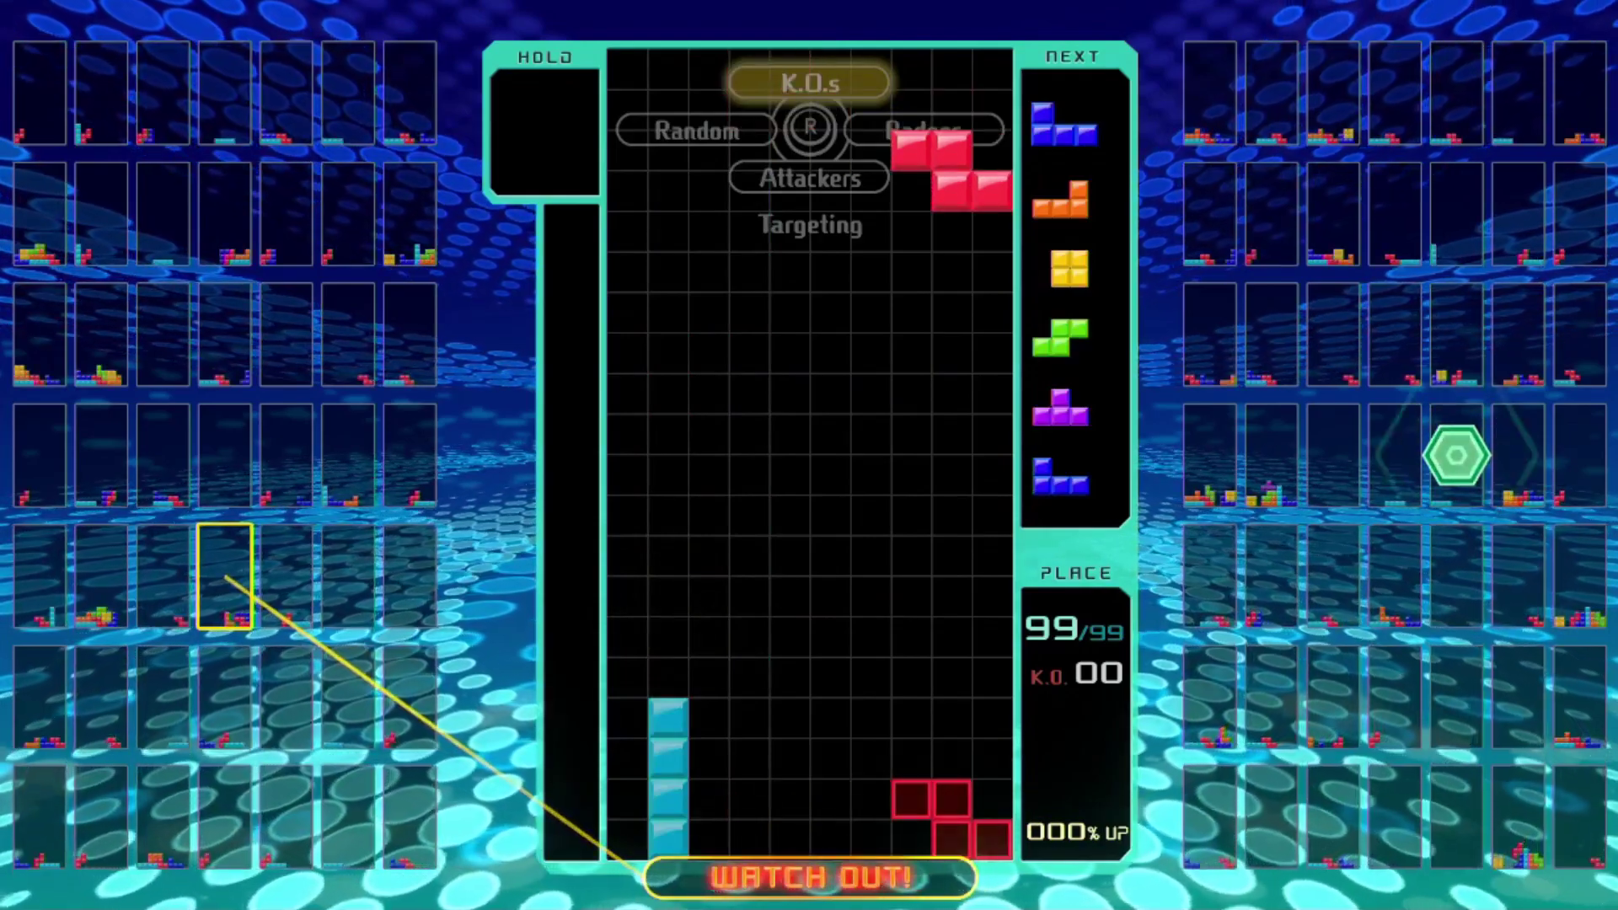
{"action": "key", "text": "Left"}
{"action": "key", "text": "Left"}
{"action": "key", "text": "Left"}
{"action": "key", "text": "Left"}
{"action": "key", "text": "Right"}
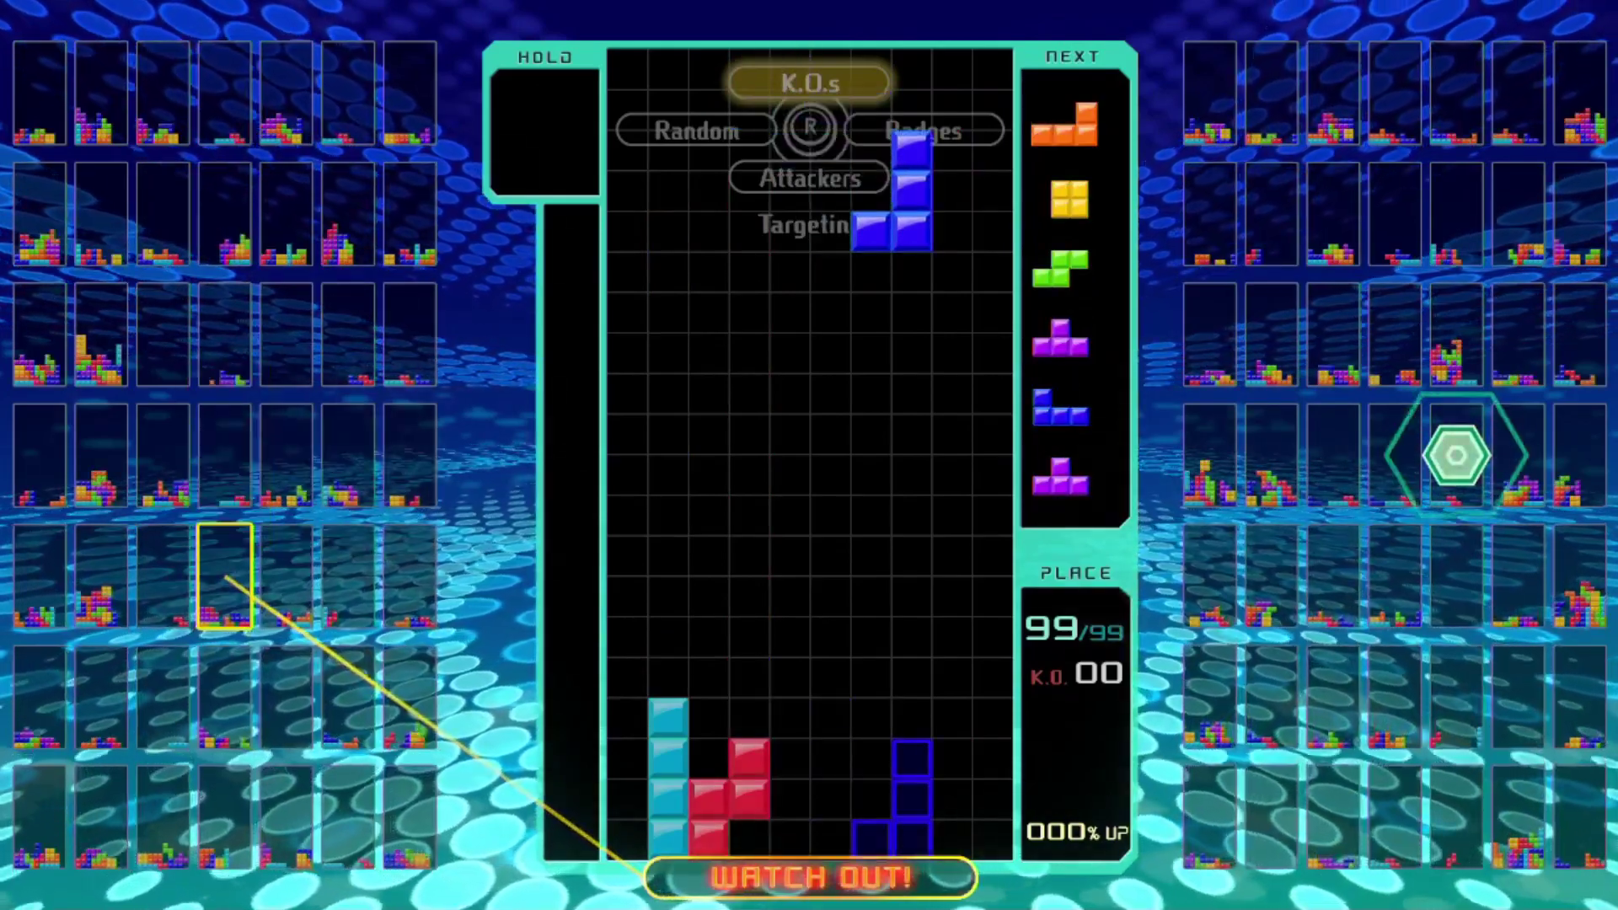
{"action": "key", "text": "Up"}
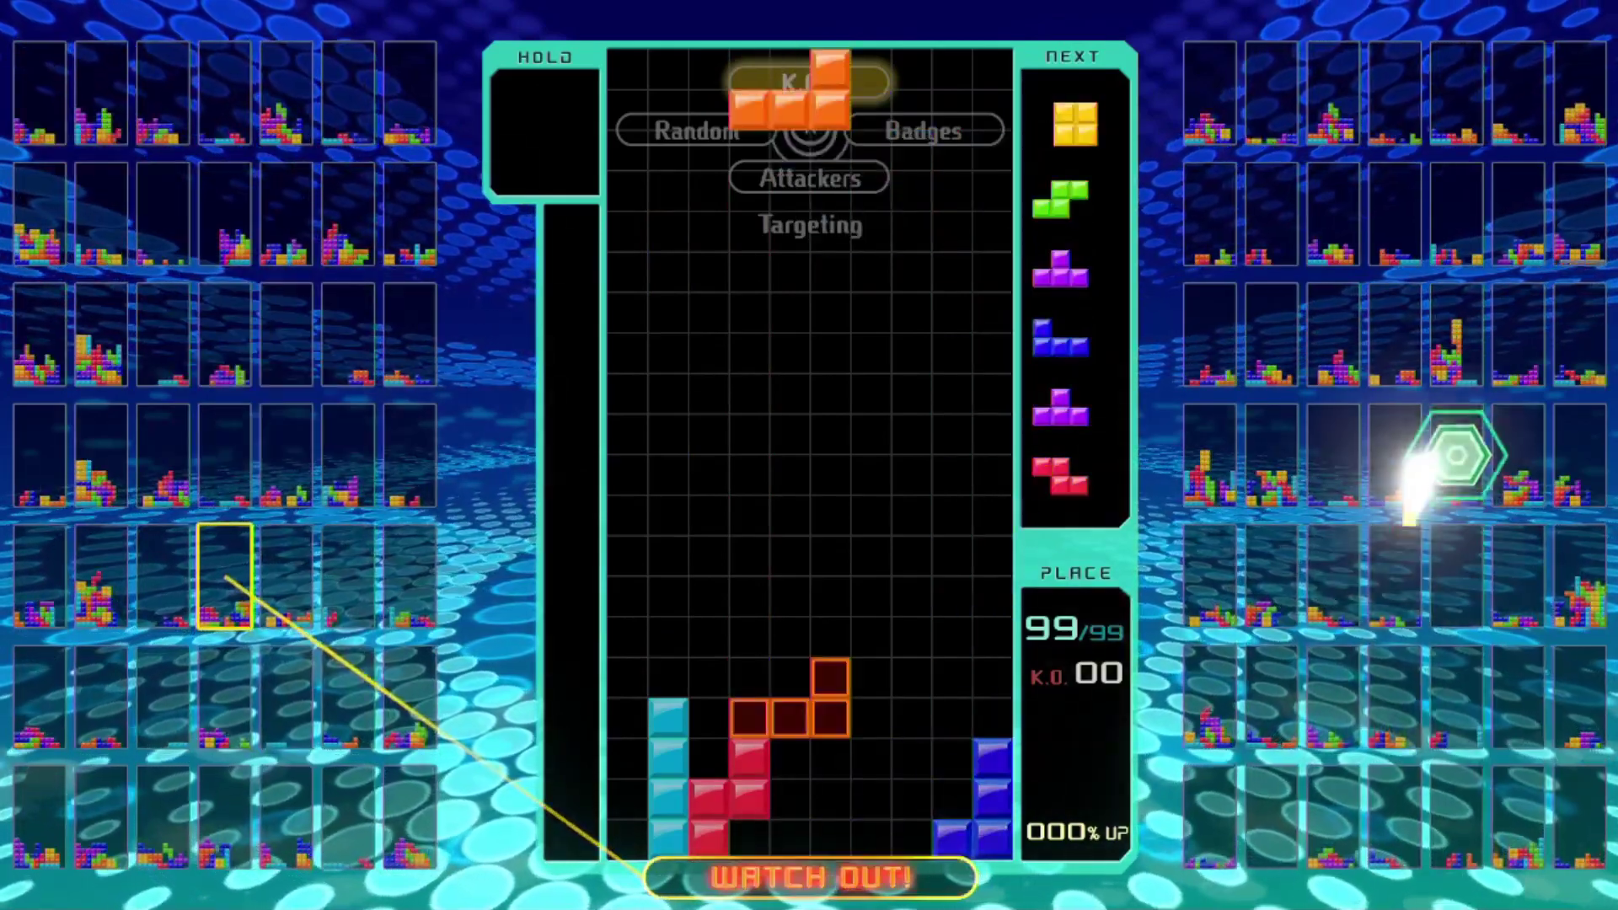
- Lock the L piece, switch targeting to K.O.s, and drop the O piece onto the stack
{"action": "key", "text": "Down"}
{"action": "key", "text": "Down"}
{"action": "key", "text": "Down"}
{"action": "key", "text": "Down"}
{"action": "key", "text": "Down"}
{"action": "key", "text": "Down"}
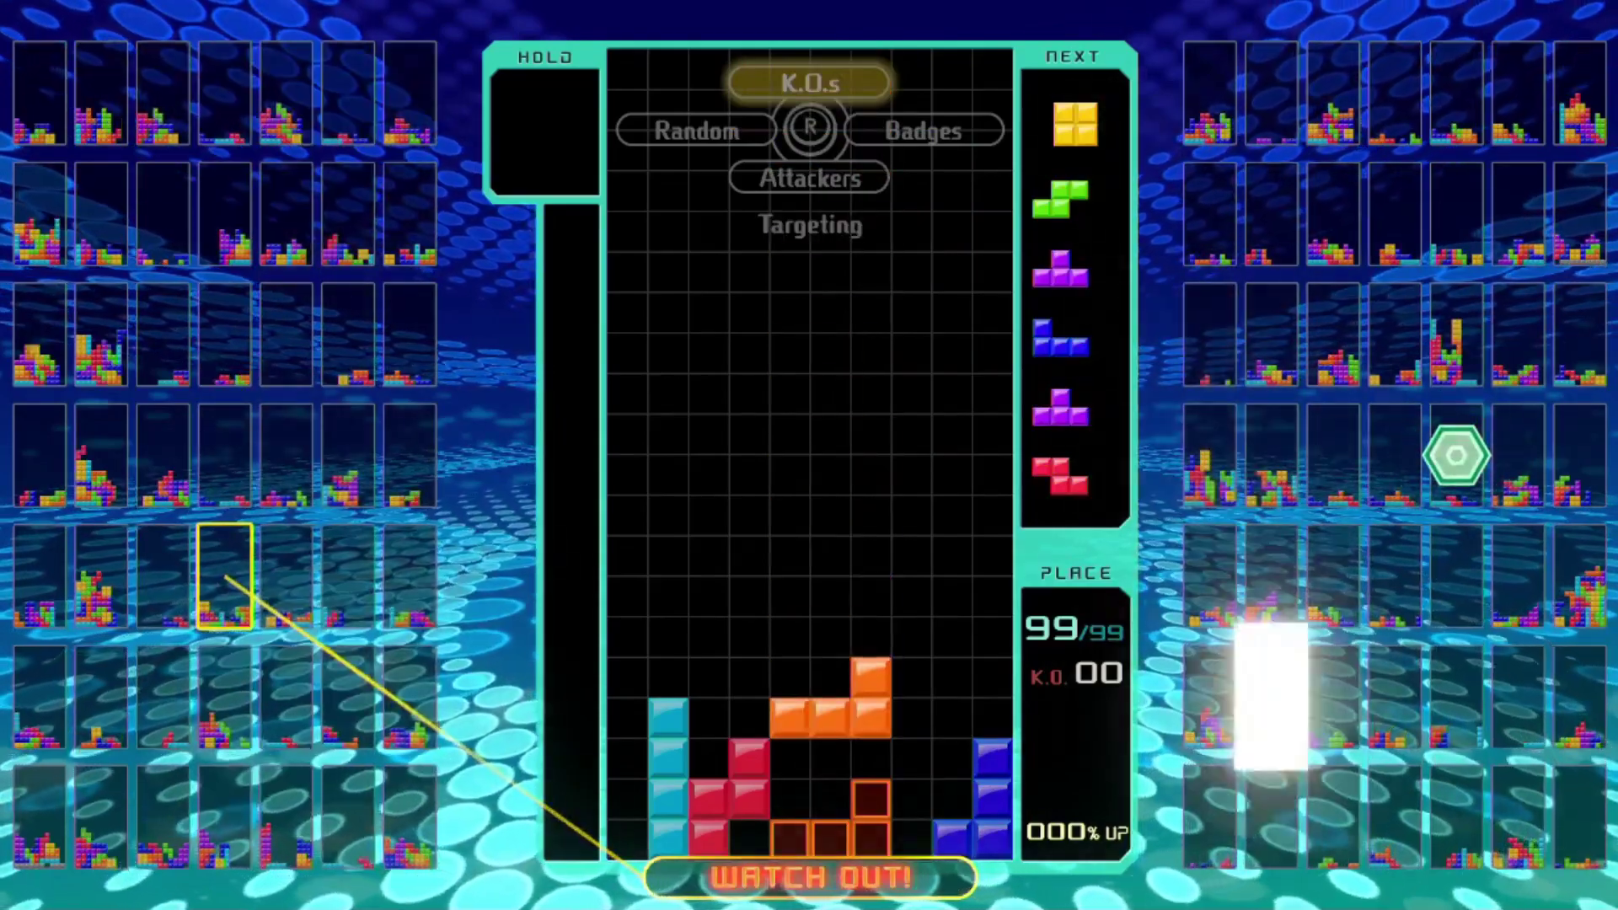
{"action": "key", "text": "Left"}
{"action": "key", "text": "Up"}
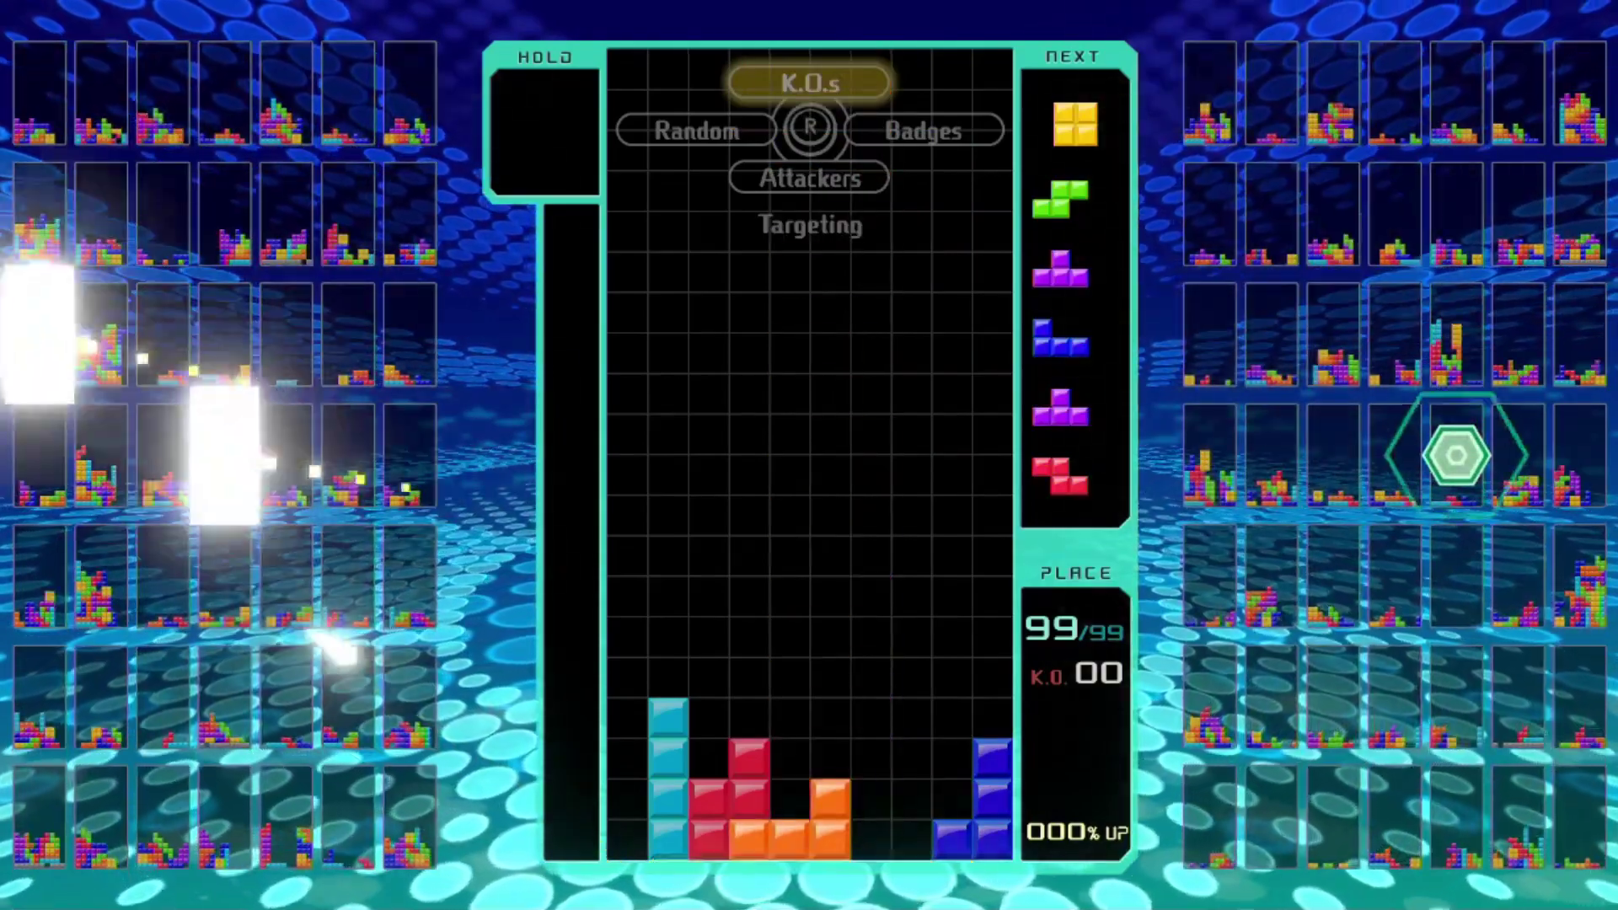
{"action": "key", "text": "w"}
{"action": "key", "text": "Right"}
{"action": "key", "text": "Down"}
{"action": "key", "text": "Down"}
{"action": "key", "text": "Down"}
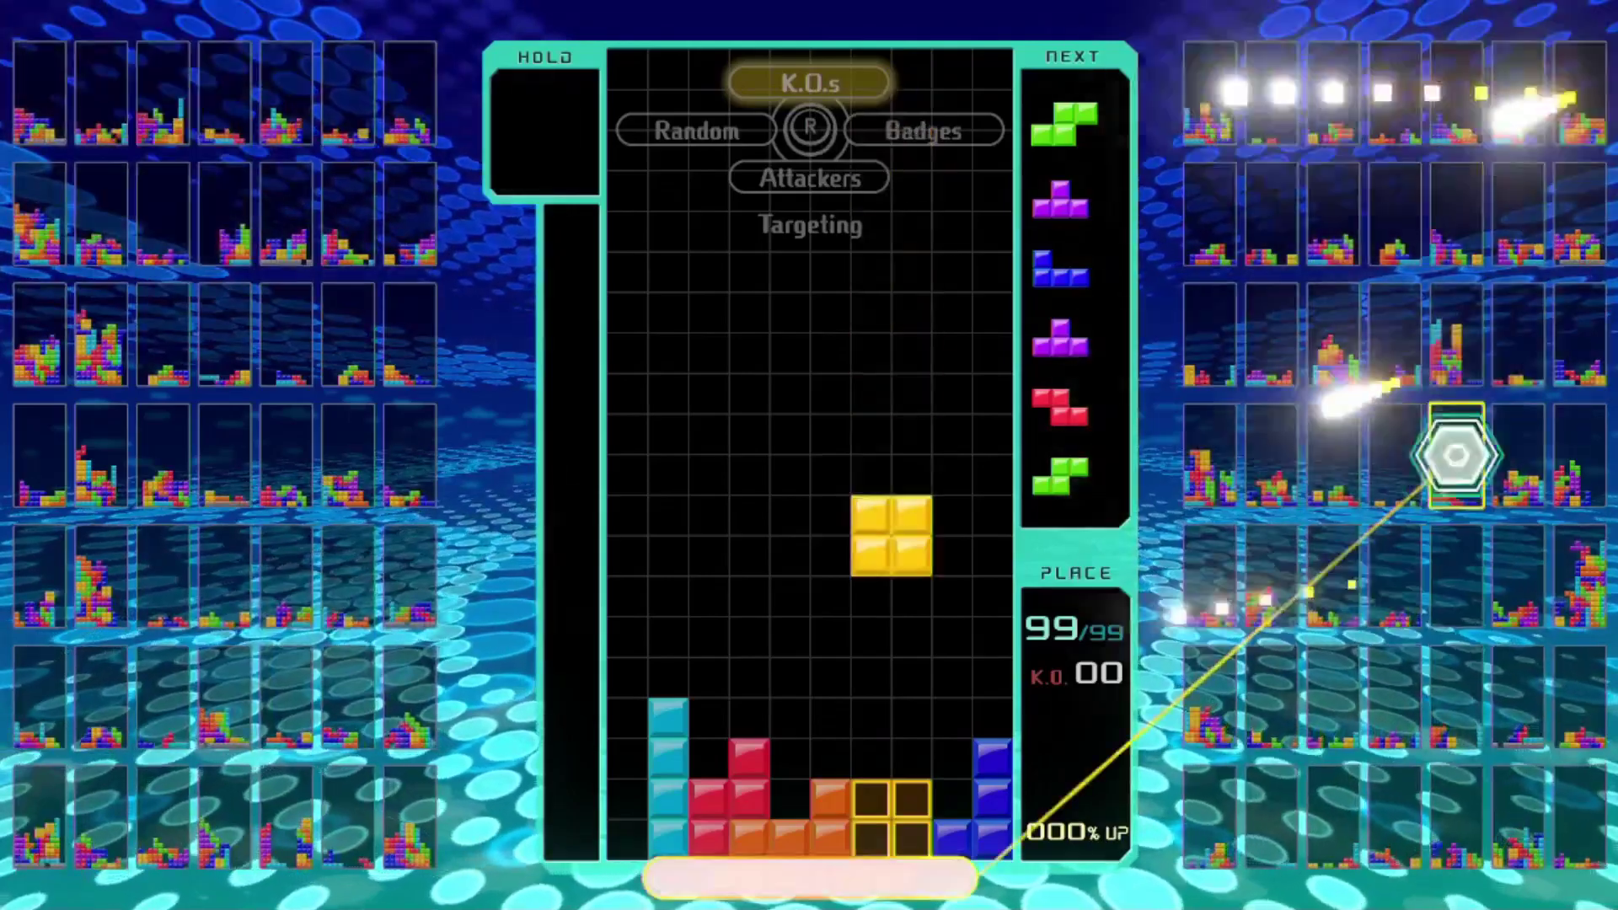
{"action": "key", "text": "Down"}
{"action": "key", "text": "Down"}
{"action": "key", "text": "Down"}
- Lock an upright S piece onto the right side of the stack
{"action": "key", "text": "x"}
{"action": "key", "text": "Right"}
{"action": "key", "text": "Right"}
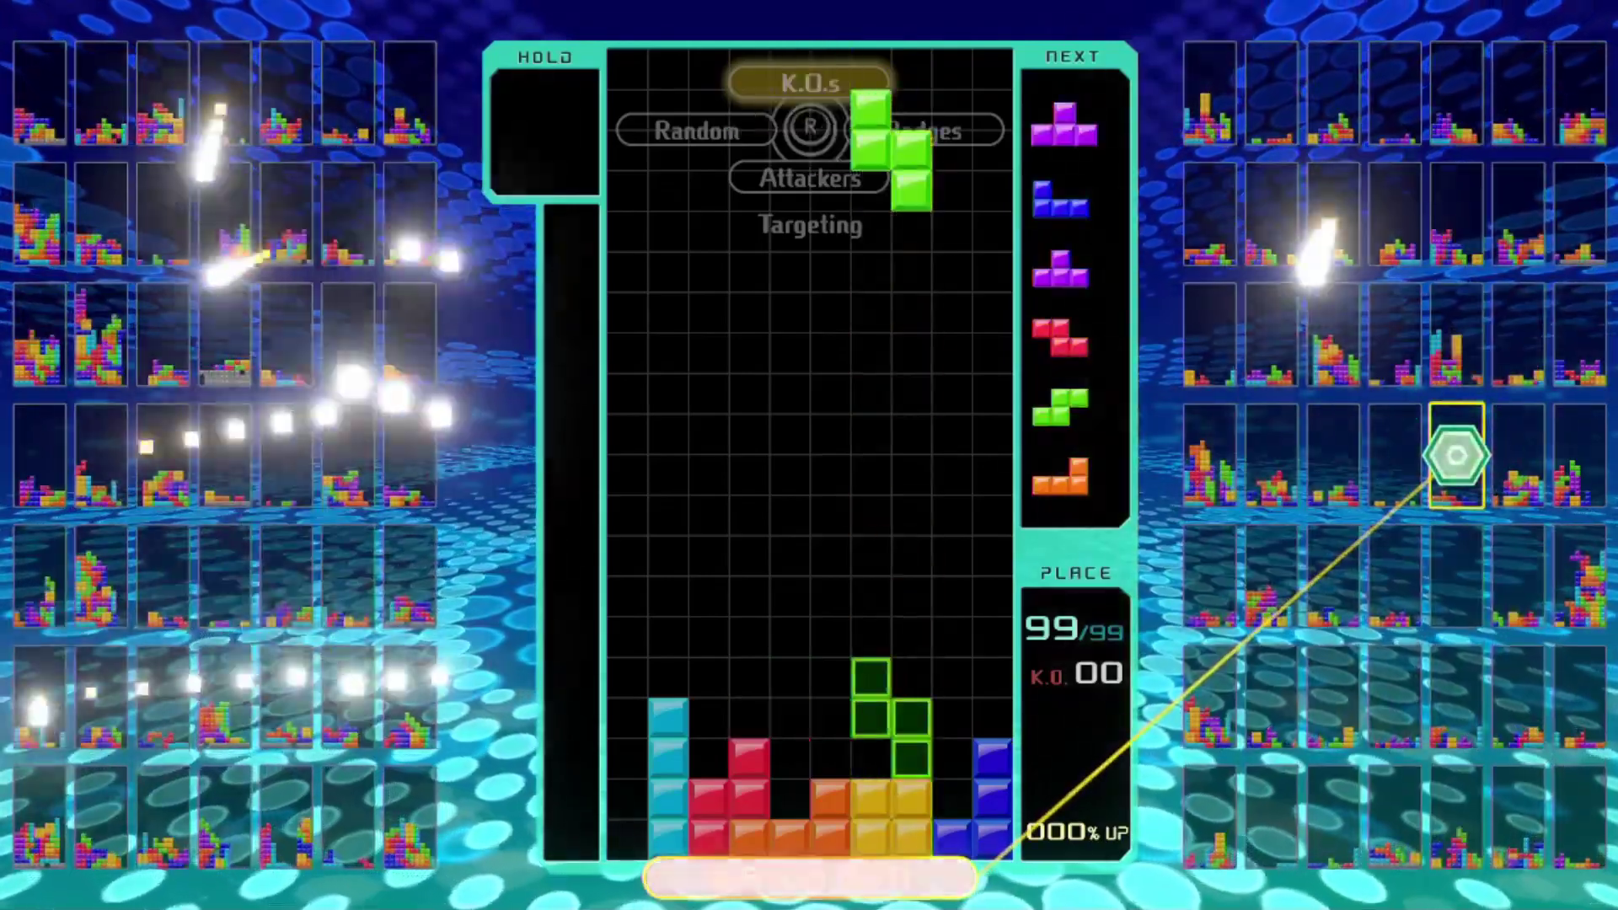
{"action": "key", "text": "Right"}
{"action": "key", "text": "Down"}
{"action": "key", "text": "Down"}
{"action": "key", "text": "Down"}
{"action": "key", "text": "Down"}
{"action": "key", "text": "Down"}
{"action": "key", "text": "Down"}
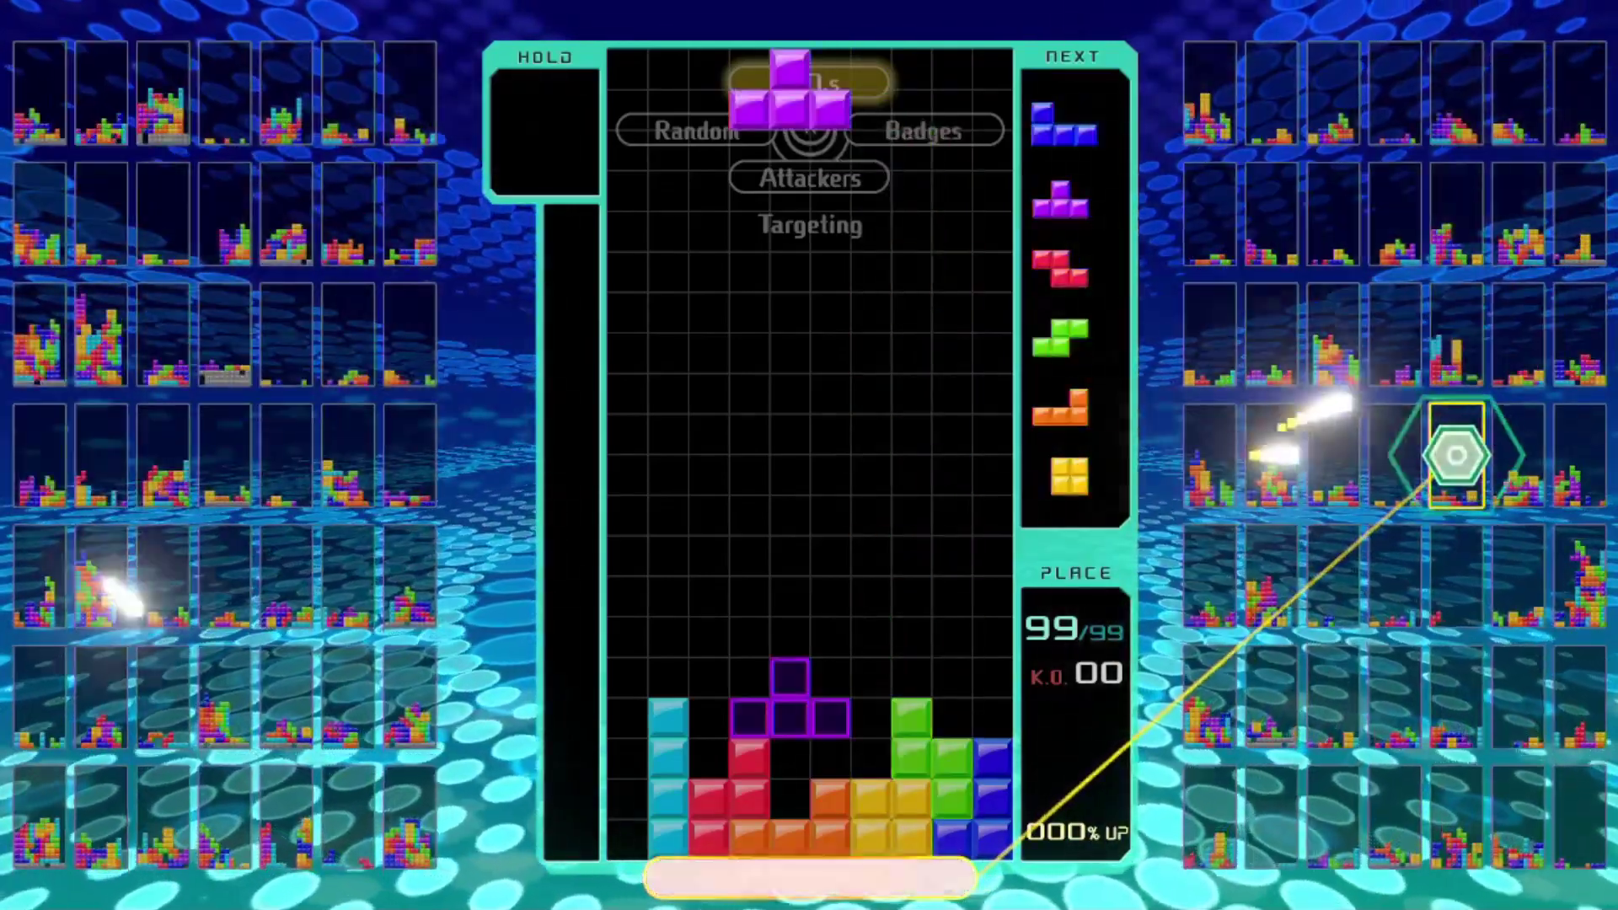
- Shift the upright T piece left and drop a flipped J piece along the right edge
{"action": "key", "text": "x"}
{"action": "key", "text": "Left"}
{"action": "key", "text": "Down"}
{"action": "key", "text": "Down"}
{"action": "key", "text": "Down"}
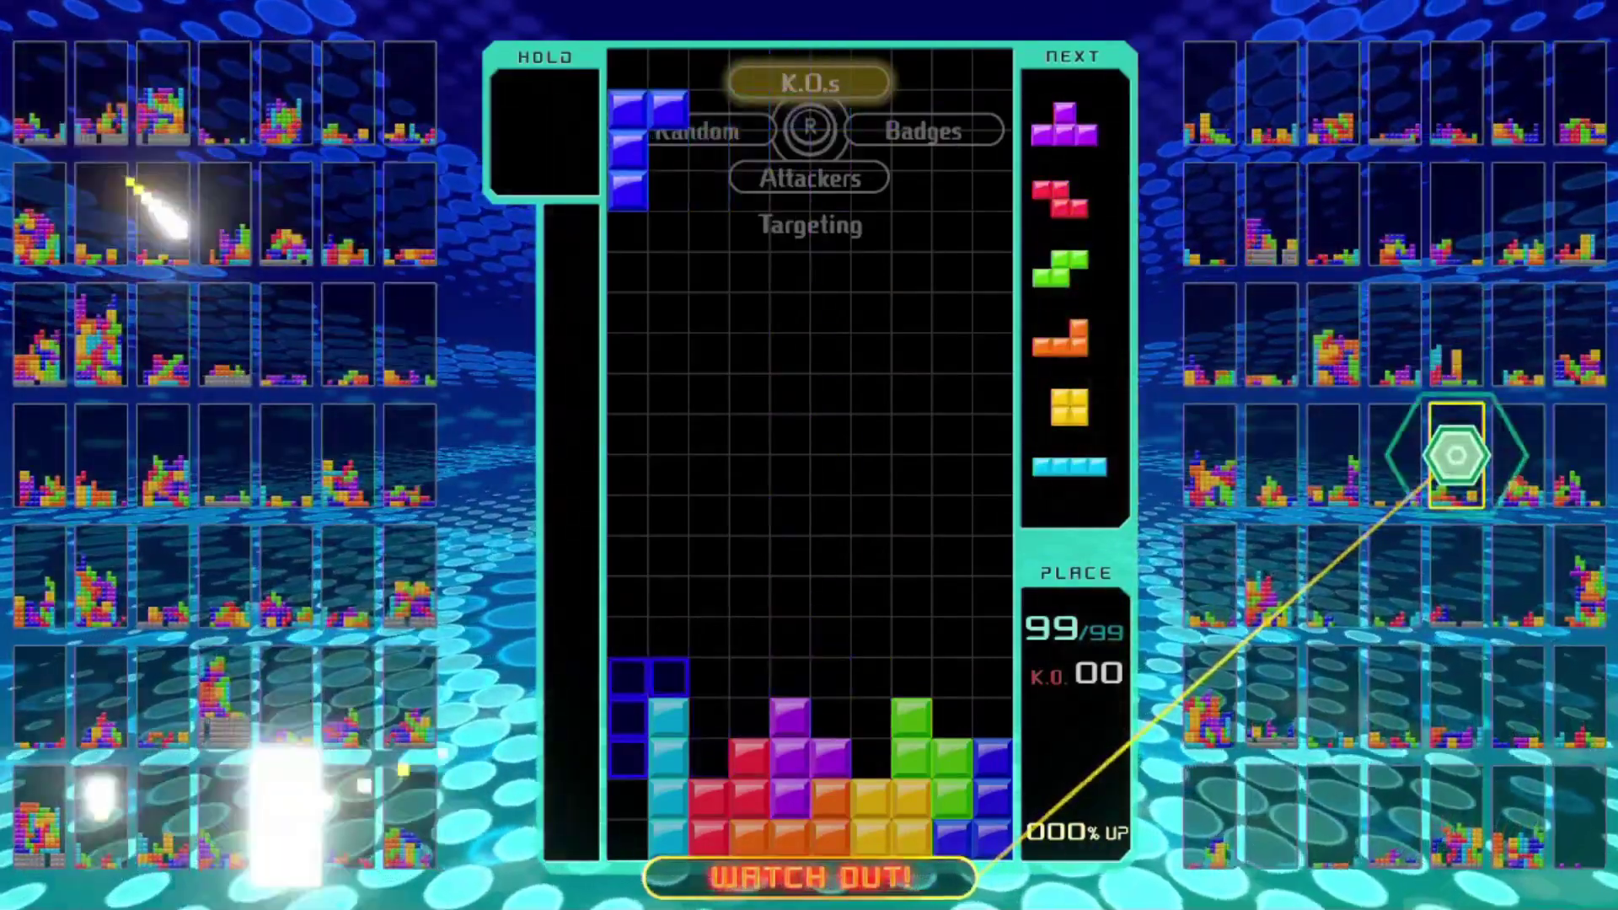
{"action": "key", "text": "Right"}
{"action": "key", "text": "Right"}
{"action": "key", "text": "x"}
{"action": "key", "text": "Right"}
{"action": "key", "text": "Right"}
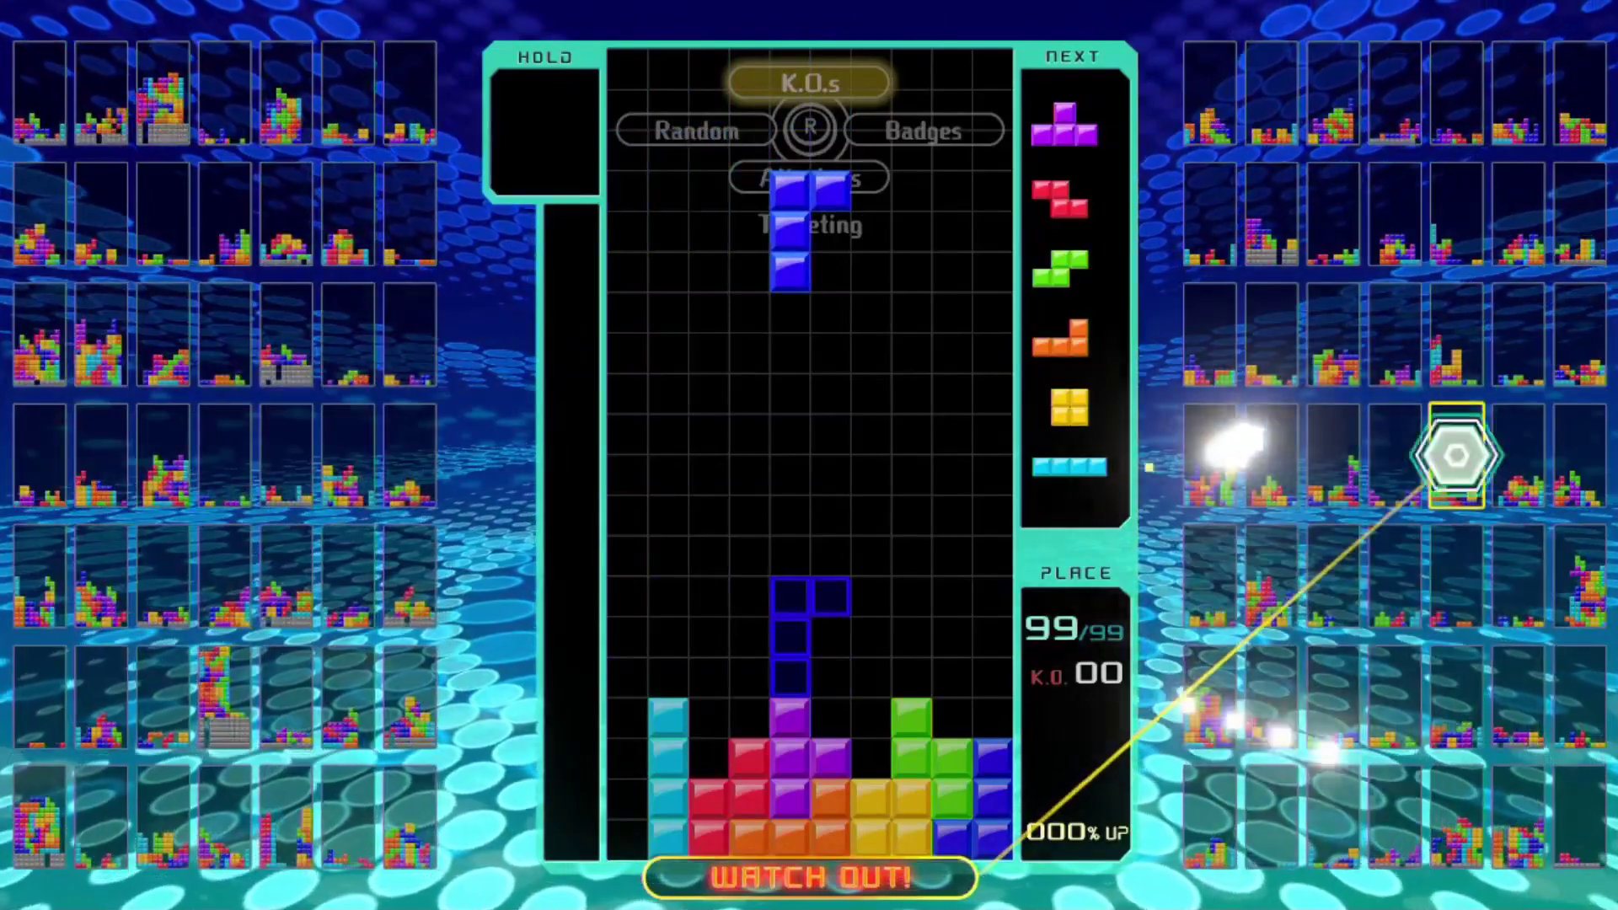
{"action": "key", "text": "x"}
{"action": "key", "text": "Right"}
{"action": "key", "text": "Right"}
{"action": "key", "text": "Right"}
{"action": "key", "text": "Down"}
{"action": "key", "text": "Down"}
{"action": "key", "text": "Down"}
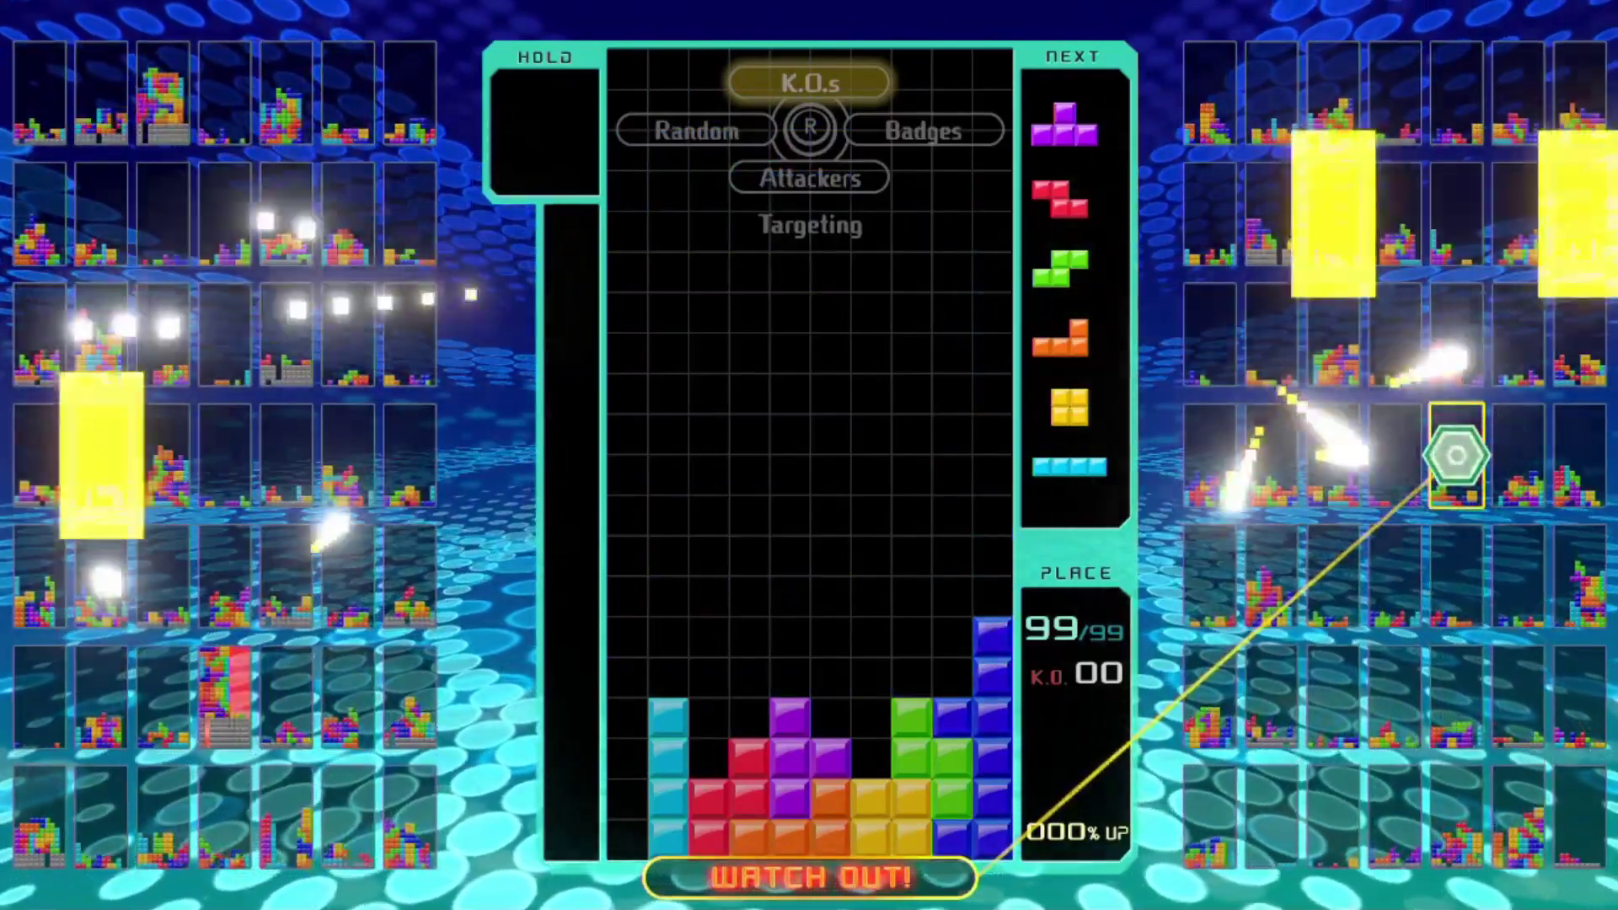
- Fit the rotated T piece into the gap and drop an upright Z piece
{"action": "key", "text": "x"}
{"action": "key", "text": "Right"}
{"action": "key", "text": "x"}
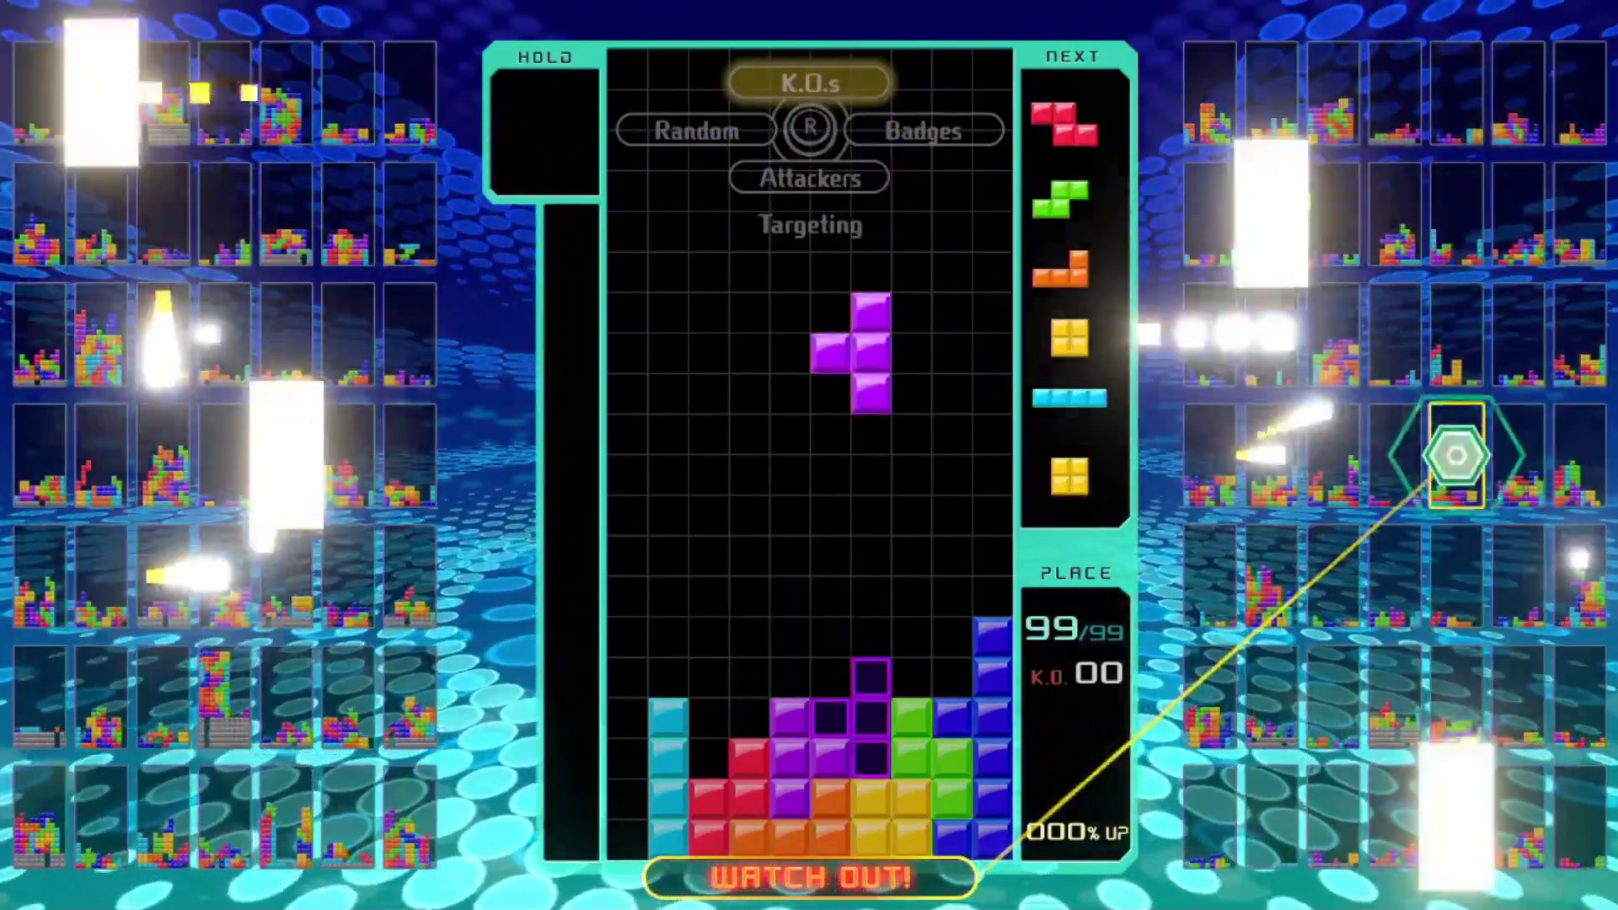
{"action": "key", "text": "Down"}
{"action": "key", "text": "Down"}
{"action": "key", "text": "Down"}
{"action": "key", "text": "x"}
{"action": "key", "text": "Left"}
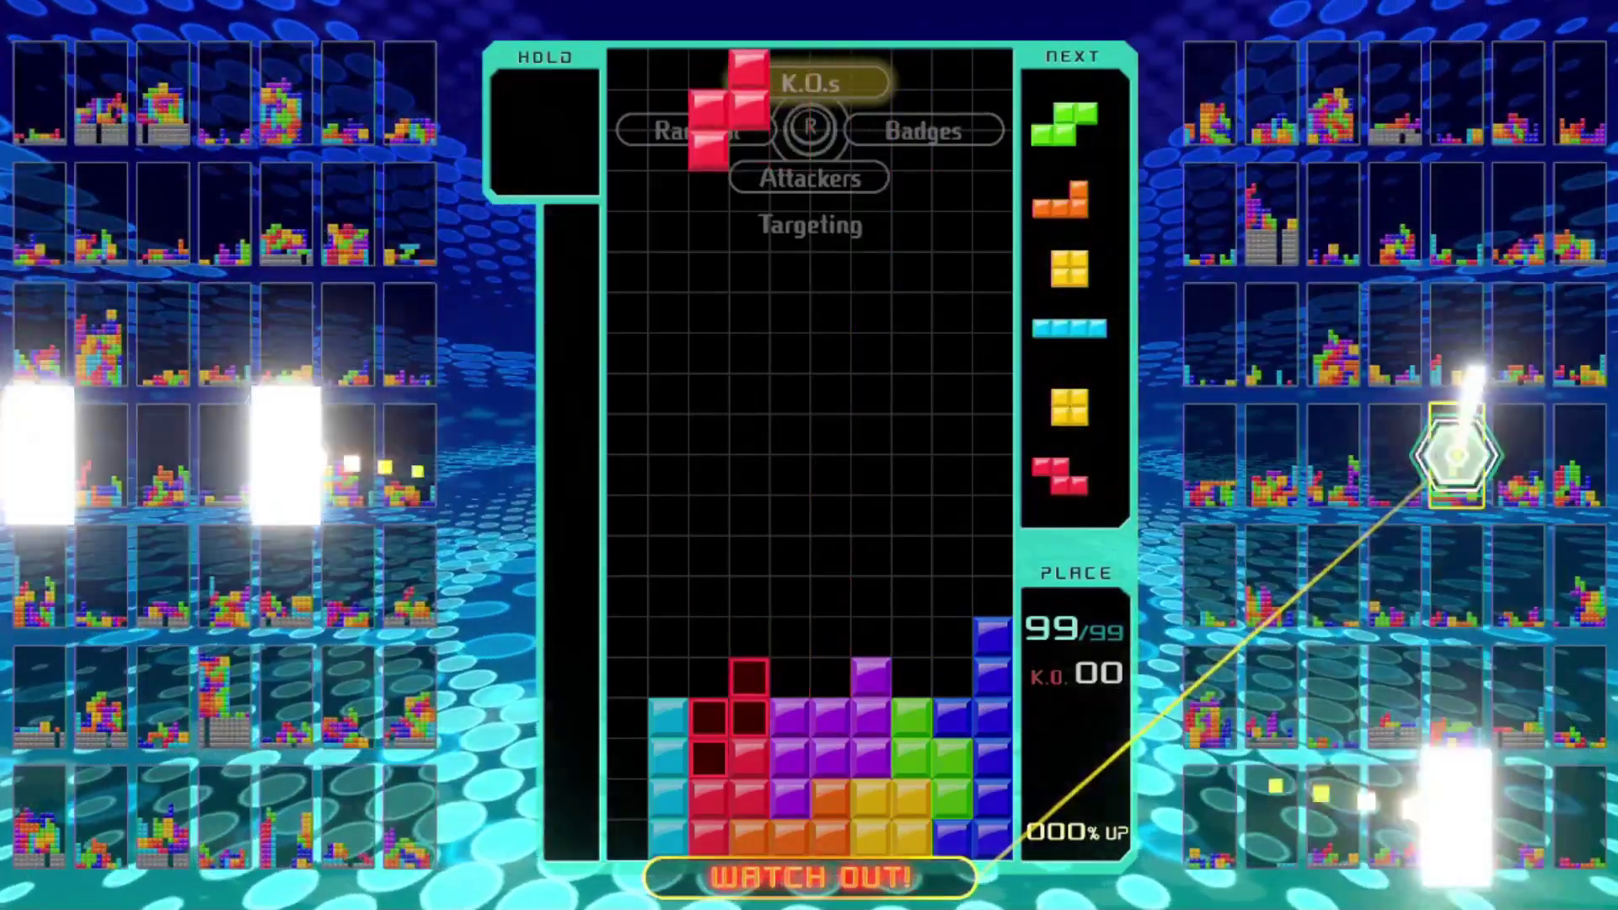
{"action": "key", "text": "Down"}
{"action": "key", "text": "Down"}
{"action": "key", "text": "Down"}
{"action": "key", "text": "Down"}
{"action": "key", "text": "Down"}
{"action": "key", "text": "Down"}
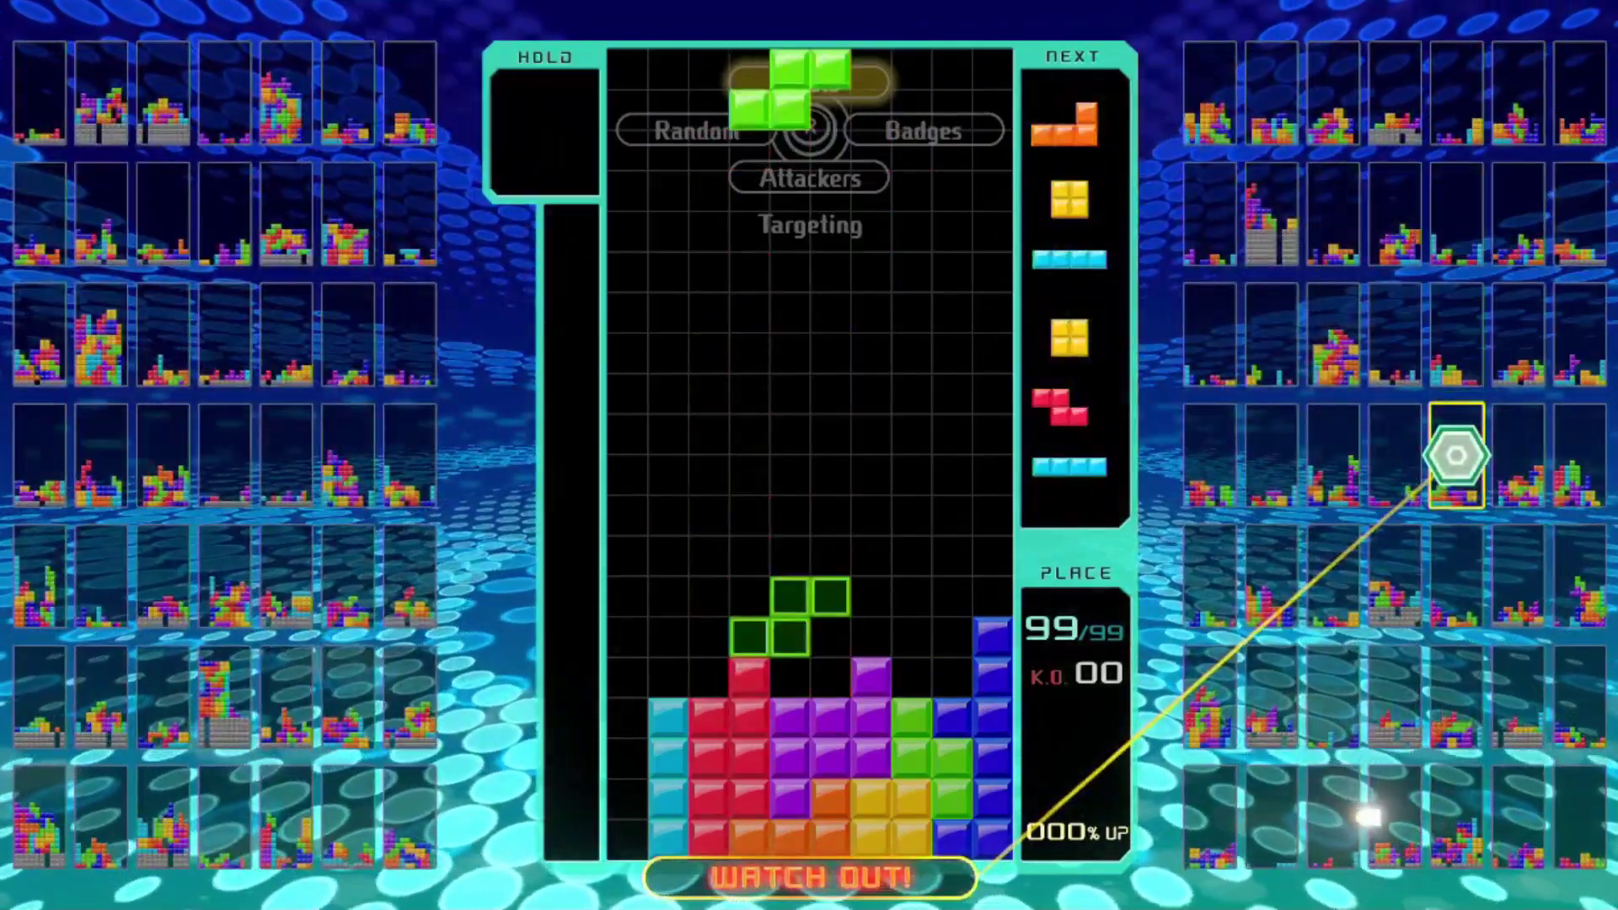
{"action": "key", "text": "Down"}
{"action": "key", "text": "Down"}
{"action": "key", "text": "Down"}
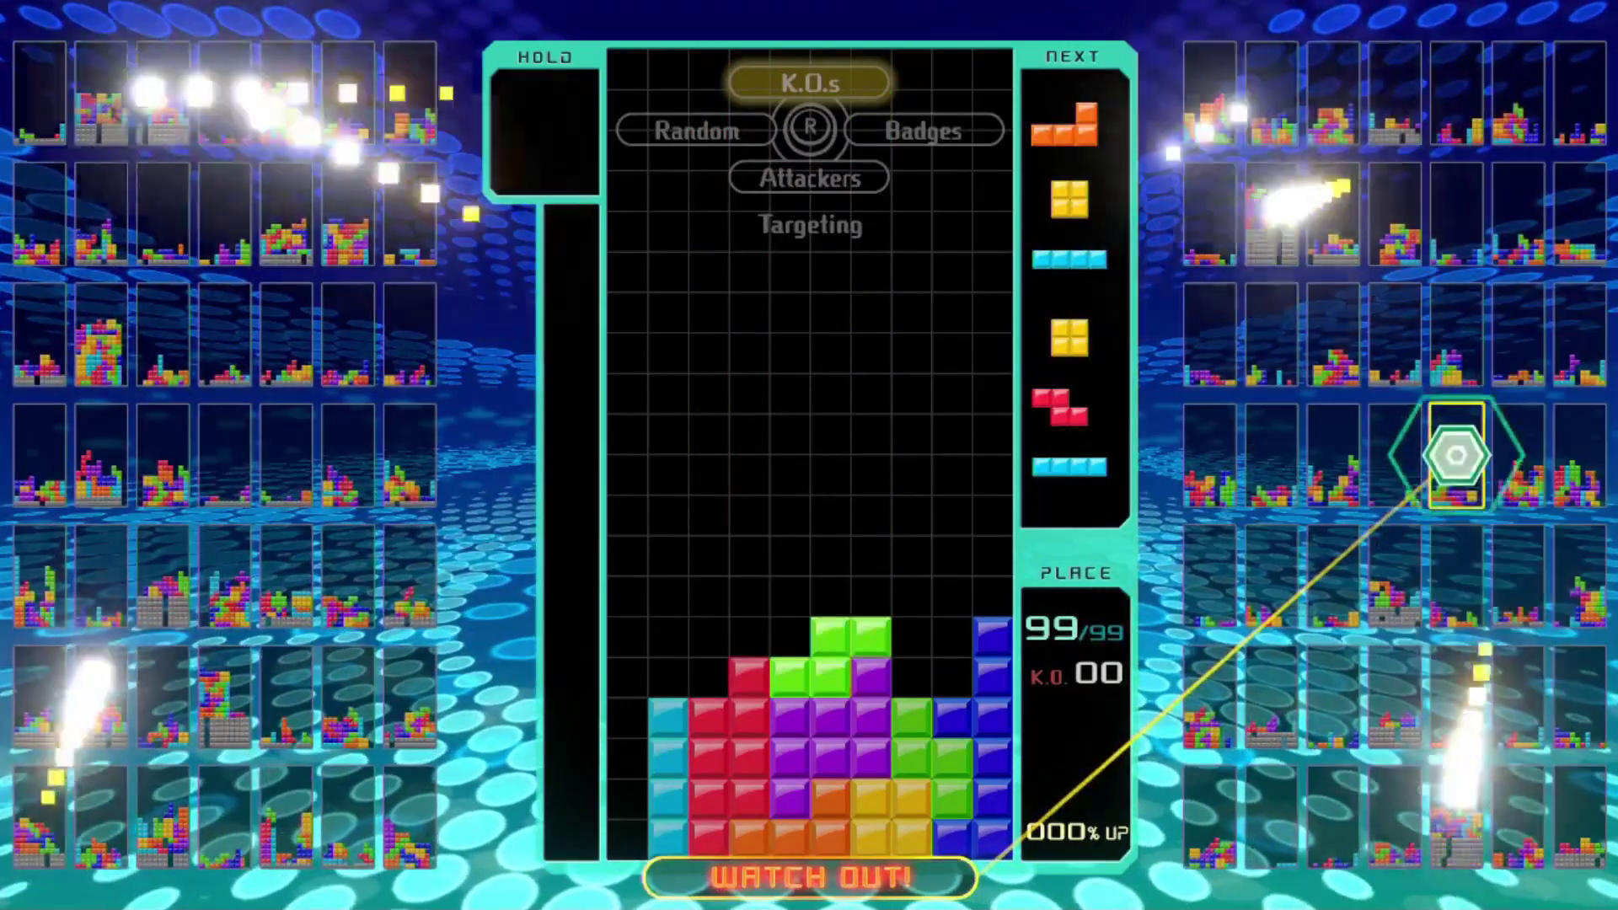
- Stack the S piece, the L piece two columns right, and the O piece
{"action": "key", "text": "x"}
{"action": "key", "text": "Right"}
{"action": "key", "text": "Right"}
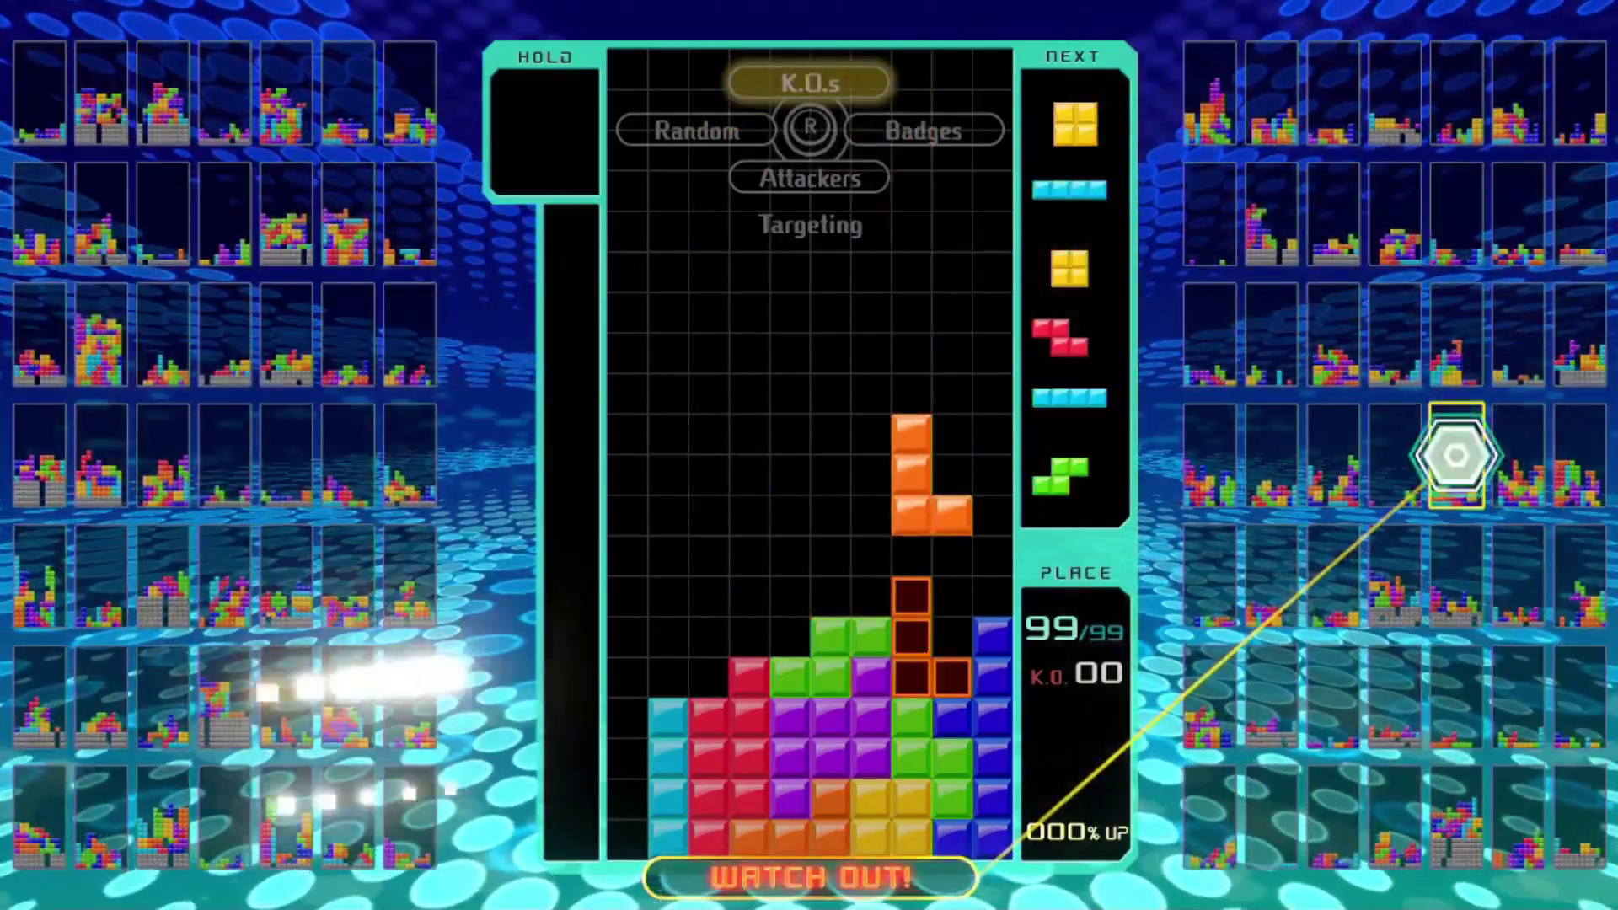
{"action": "key", "text": "Down"}
{"action": "key", "text": "Down"}
{"action": "key", "text": "Down"}
{"action": "key", "text": "Left"}
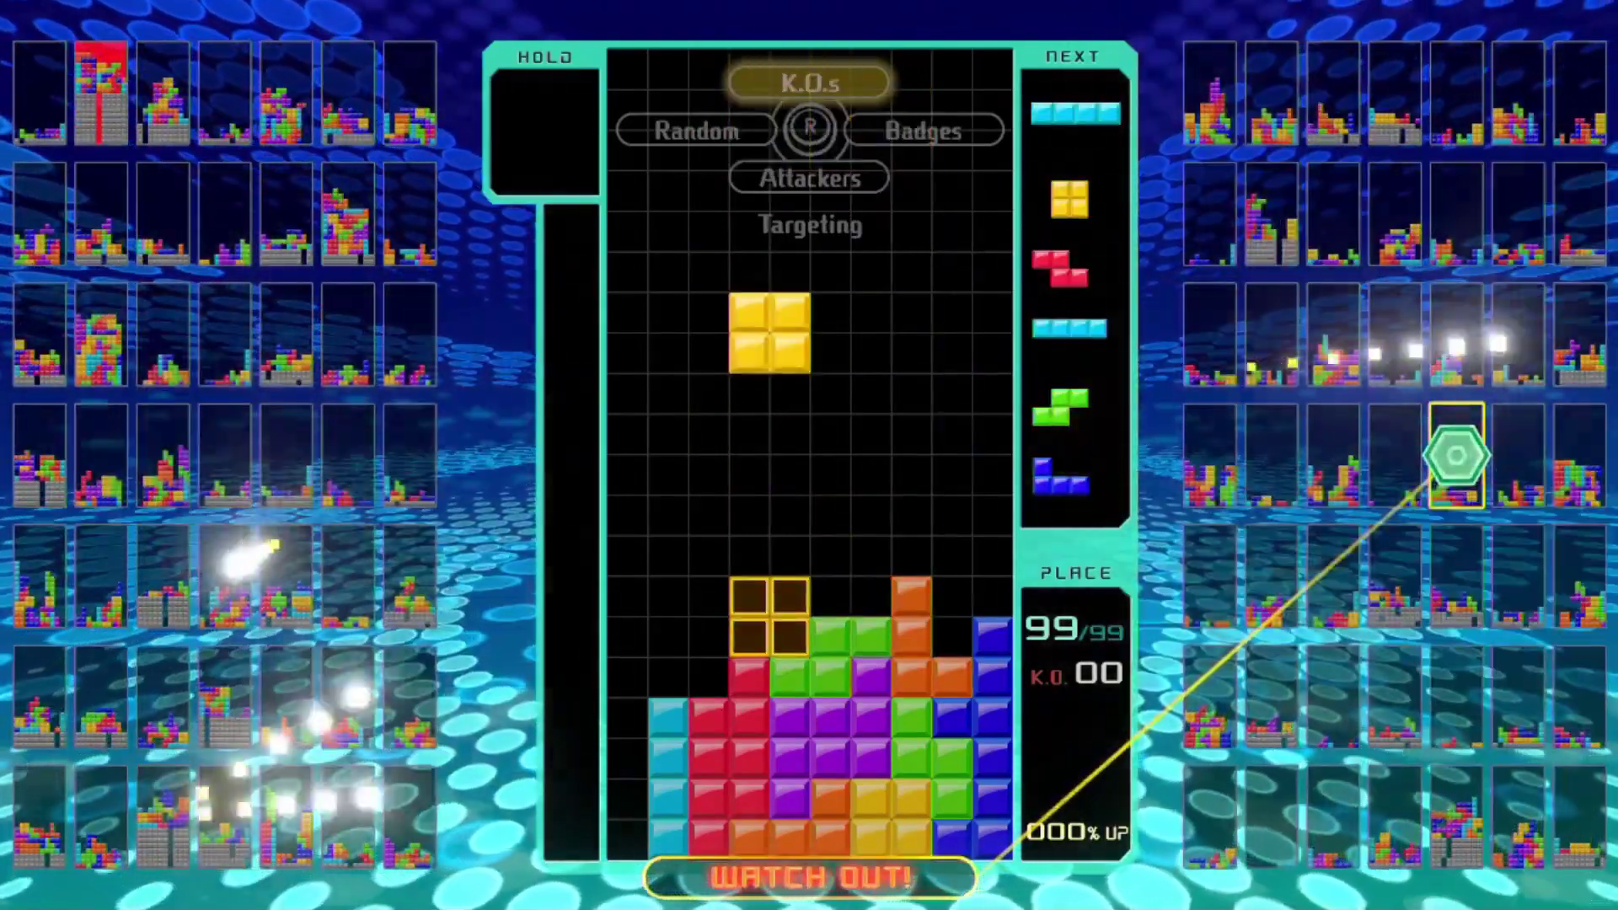
{"action": "key", "text": "space"}
- Drop a vertical I piece into the leftmost well for a Tetris
{"action": "key", "text": "x"}
{"action": "key", "text": "Left"}
{"action": "key", "text": "Left"}
{"action": "key", "text": "Left"}
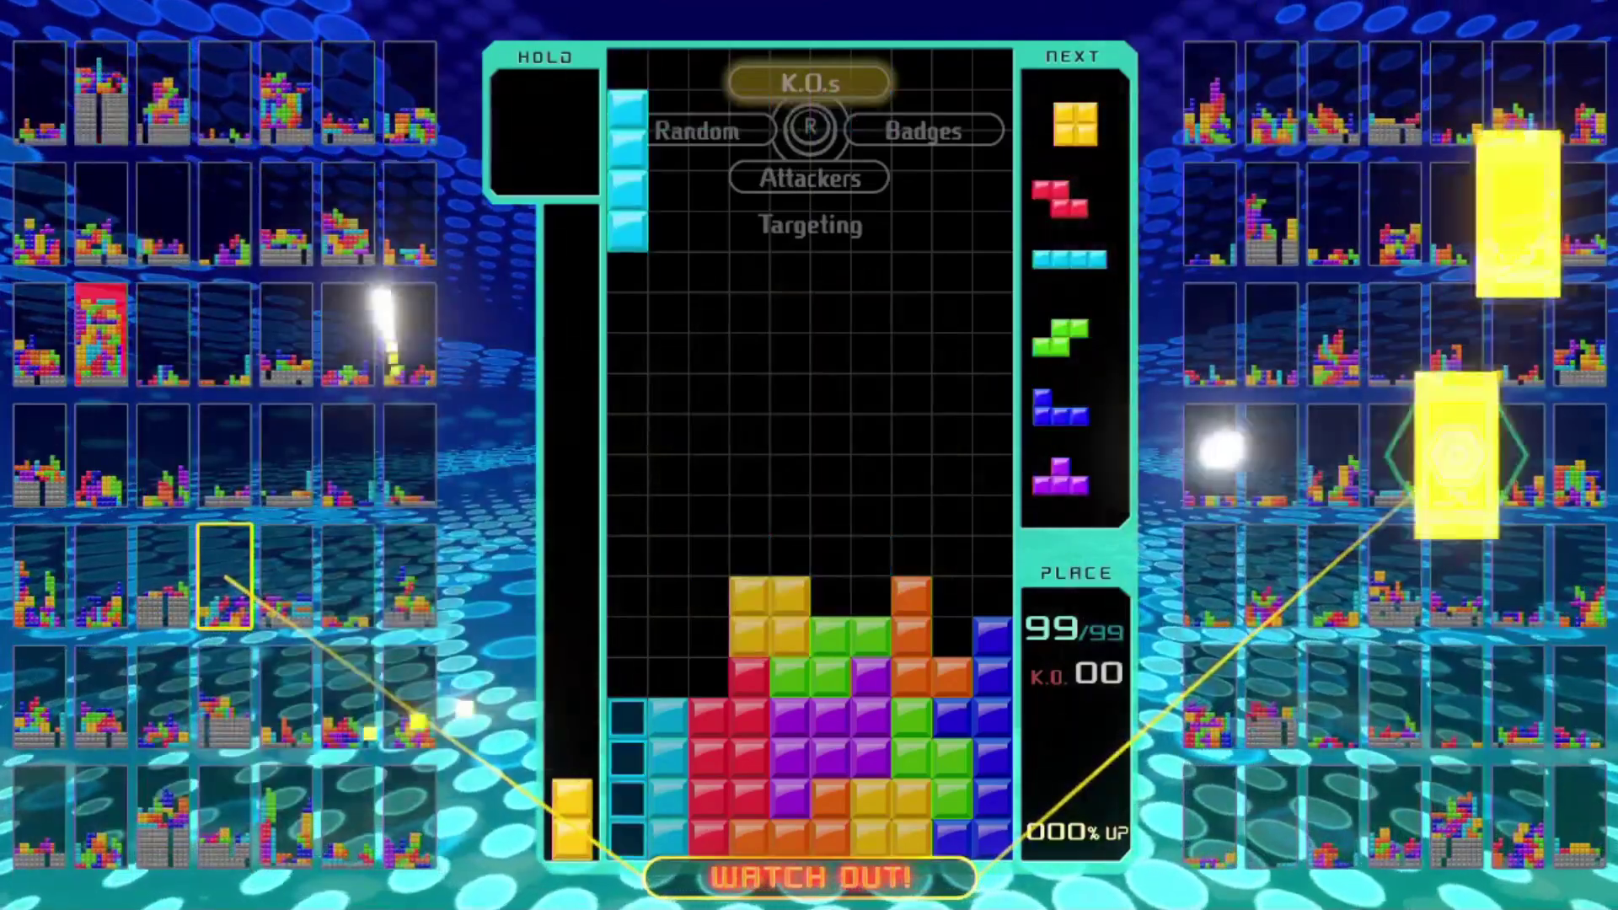
{"action": "key", "text": "Down"}
{"action": "key", "text": "Down"}
{"action": "key", "text": "Down"}
{"action": "key", "text": "Down"}
{"action": "key", "text": "Down"}
{"action": "key", "text": "Down"}
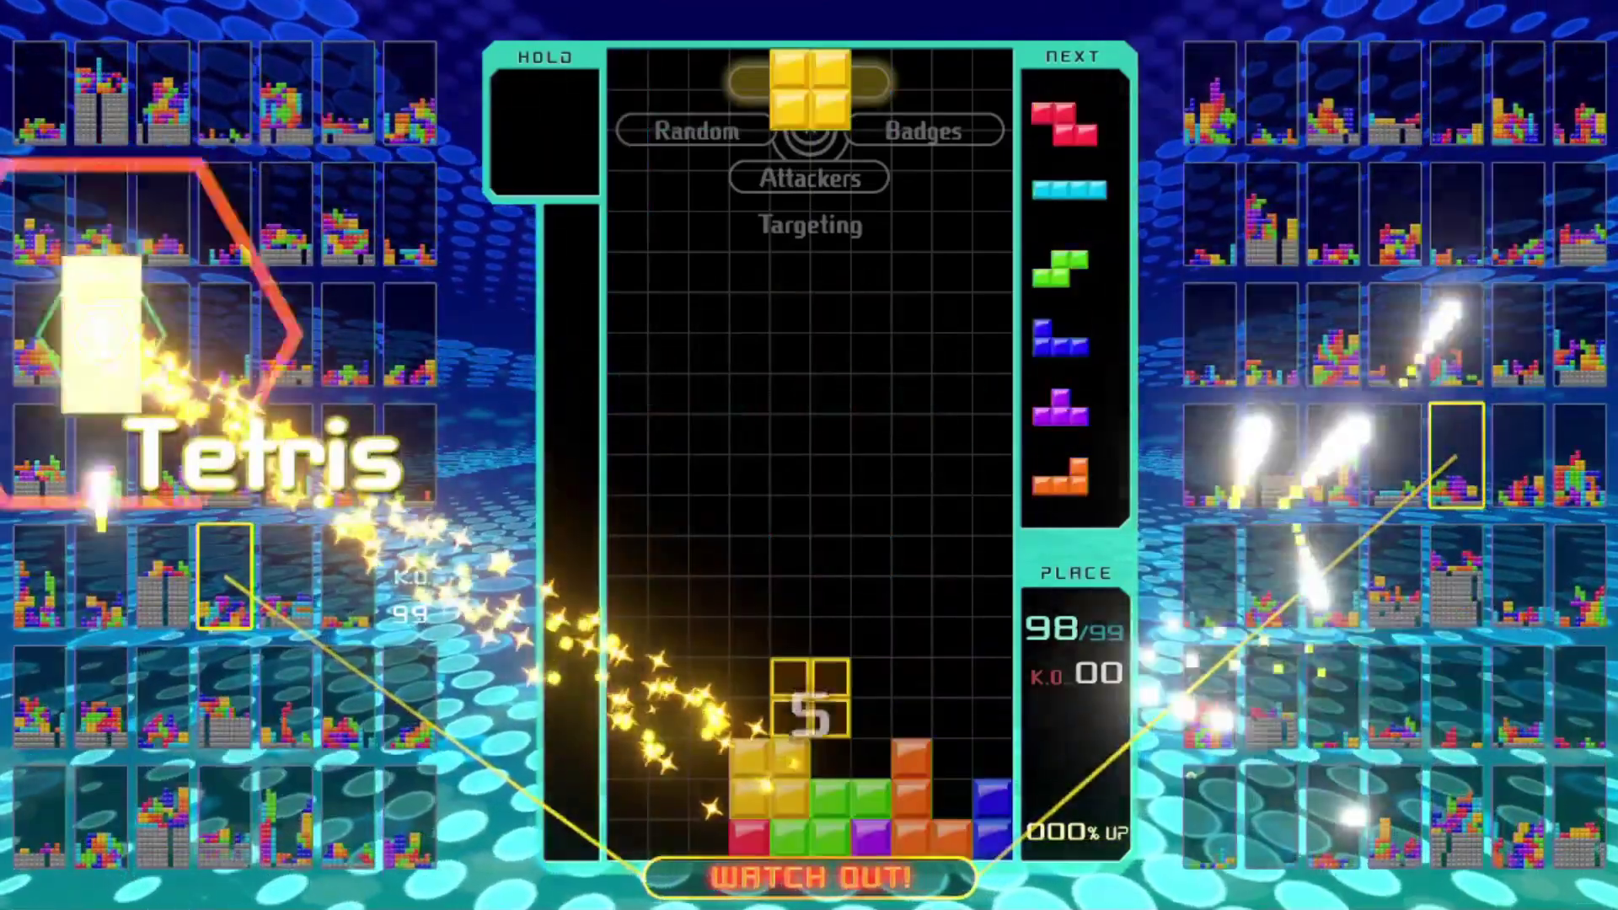
- Lock the O piece at the bottom left and drop the Z piece onto the stack
{"action": "key", "text": "Left"}
{"action": "key", "text": "Left"}
{"action": "key", "text": "Left"}
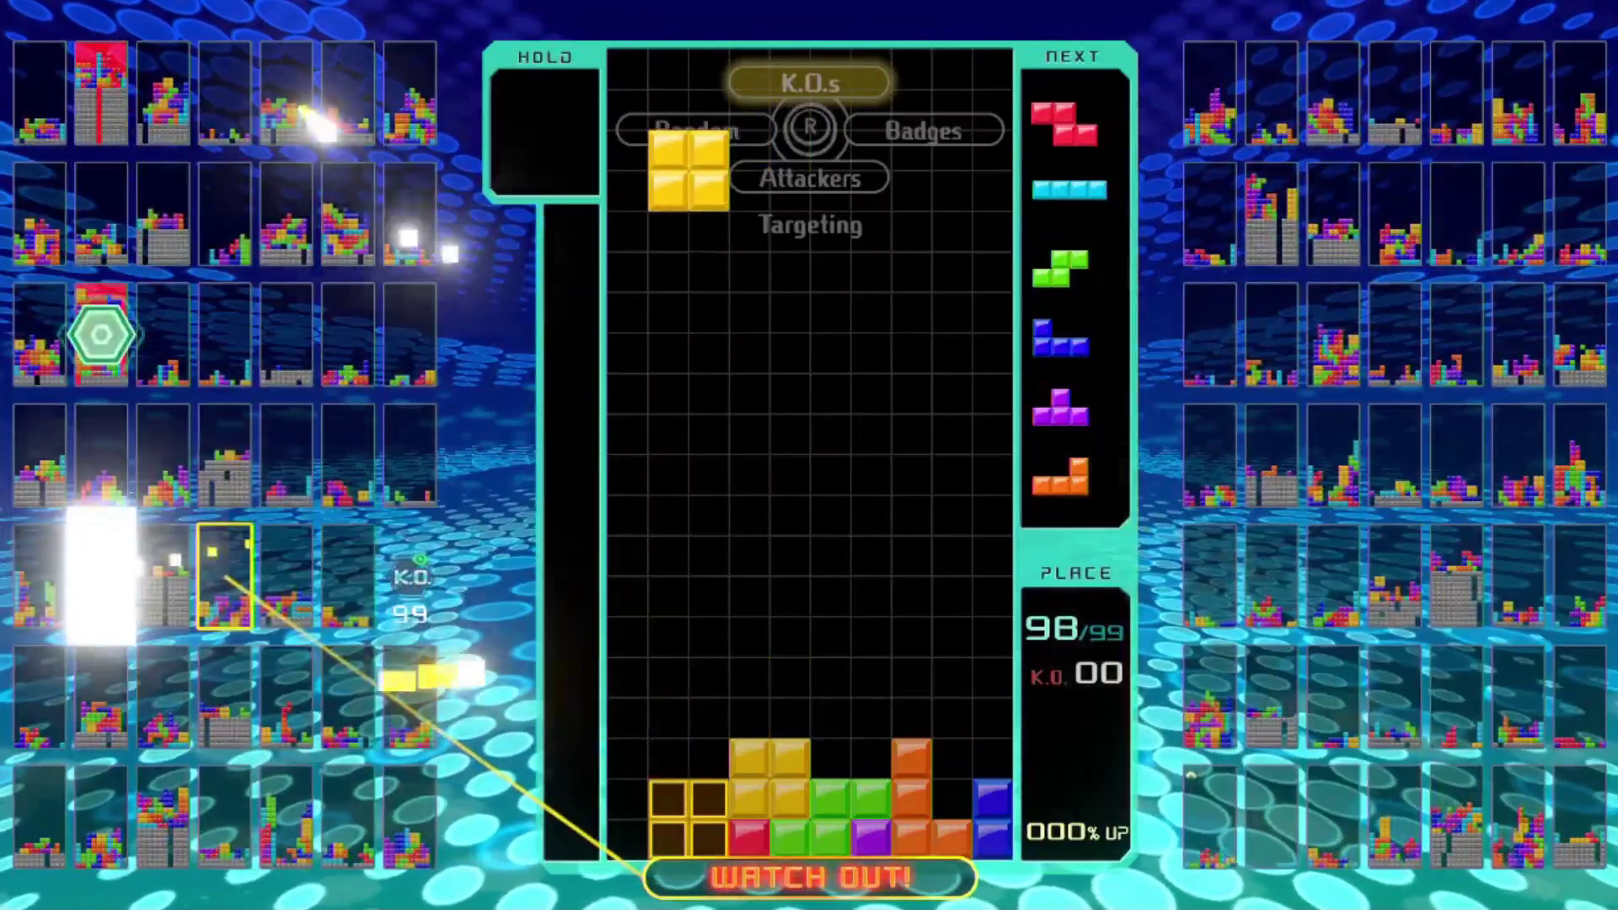
{"action": "key", "text": "Down"}
{"action": "key", "text": "Down"}
{"action": "key", "text": "Down"}
{"action": "key", "text": "Down"}
{"action": "key", "text": "Down"}
{"action": "key", "text": "Down"}
{"action": "key", "text": "Right"}
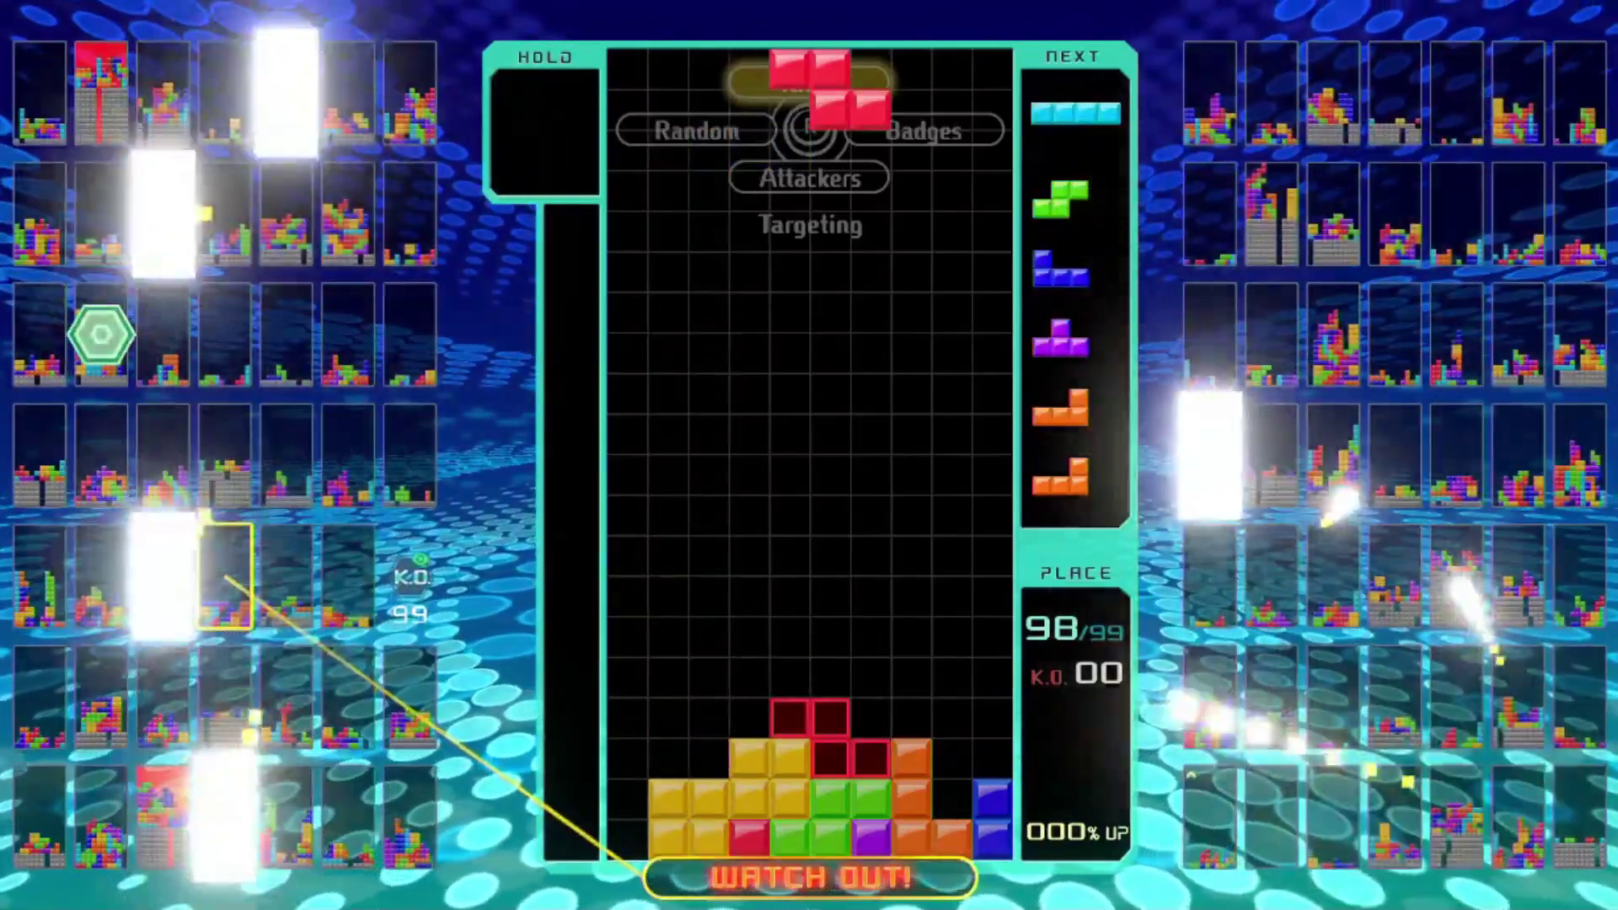
{"action": "key", "text": "Down"}
{"action": "key", "text": "Down"}
{"action": "key", "text": "Down"}
{"action": "key", "text": "Down"}
{"action": "key", "text": "Down"}
{"action": "key", "text": "Down"}
{"action": "key", "text": "Up"}
- Drop an I piece down the left column to clear a line, then place a flat S piece bottom-left
{"action": "key", "text": "Left"}
{"action": "key", "text": "Left"}
{"action": "key", "text": "Left"}
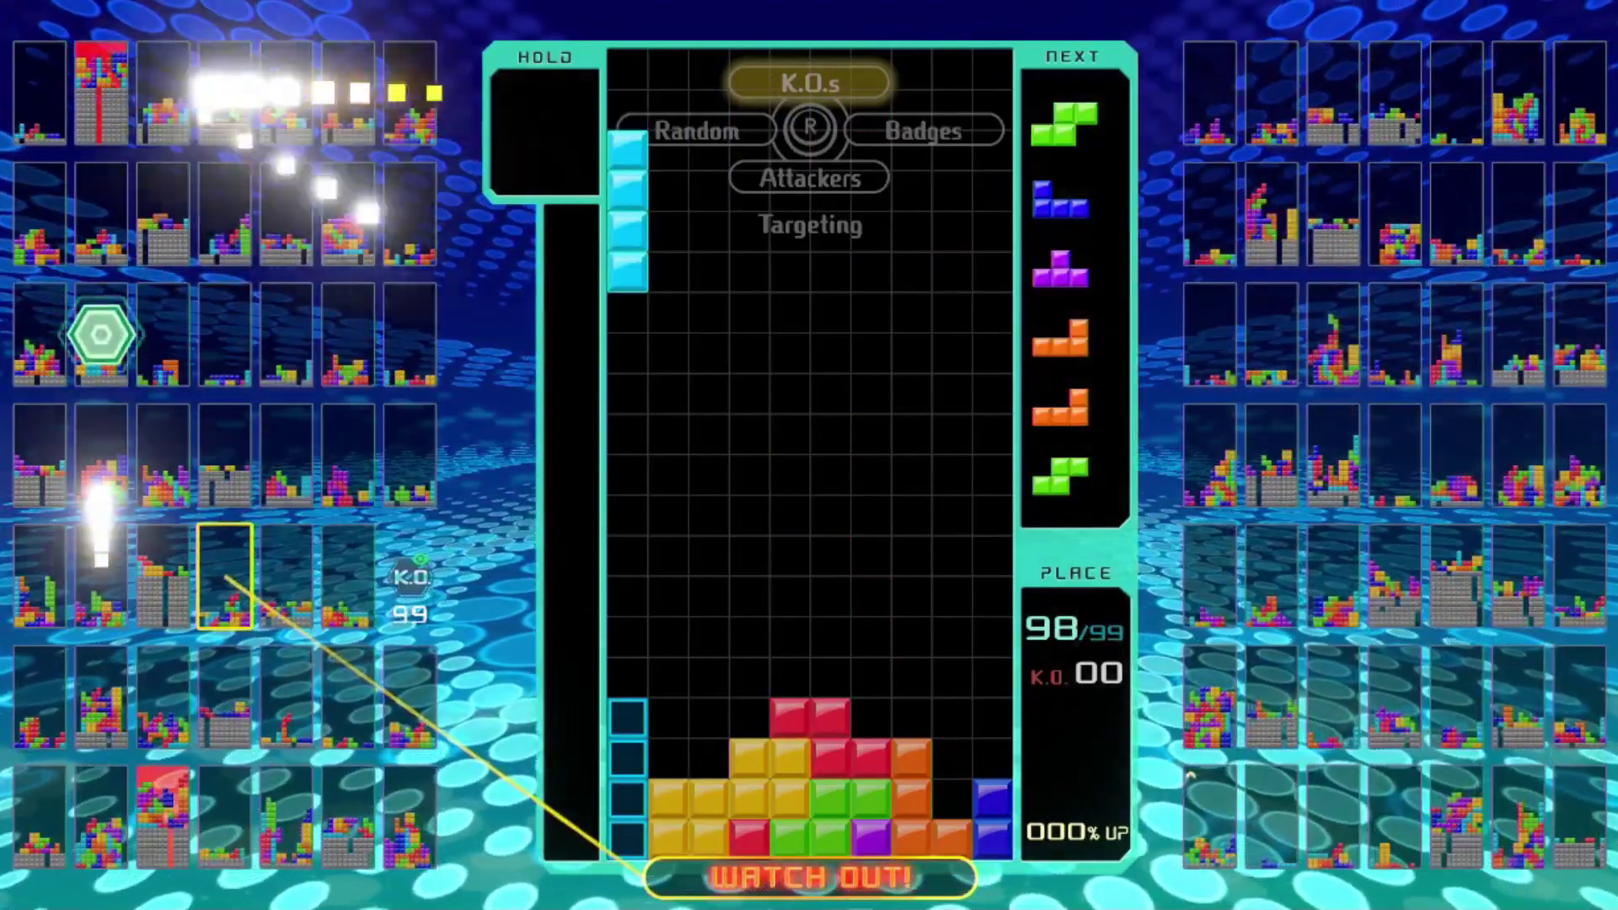
{"action": "key", "text": "Down"}
{"action": "key", "text": "Down"}
{"action": "key", "text": "Down"}
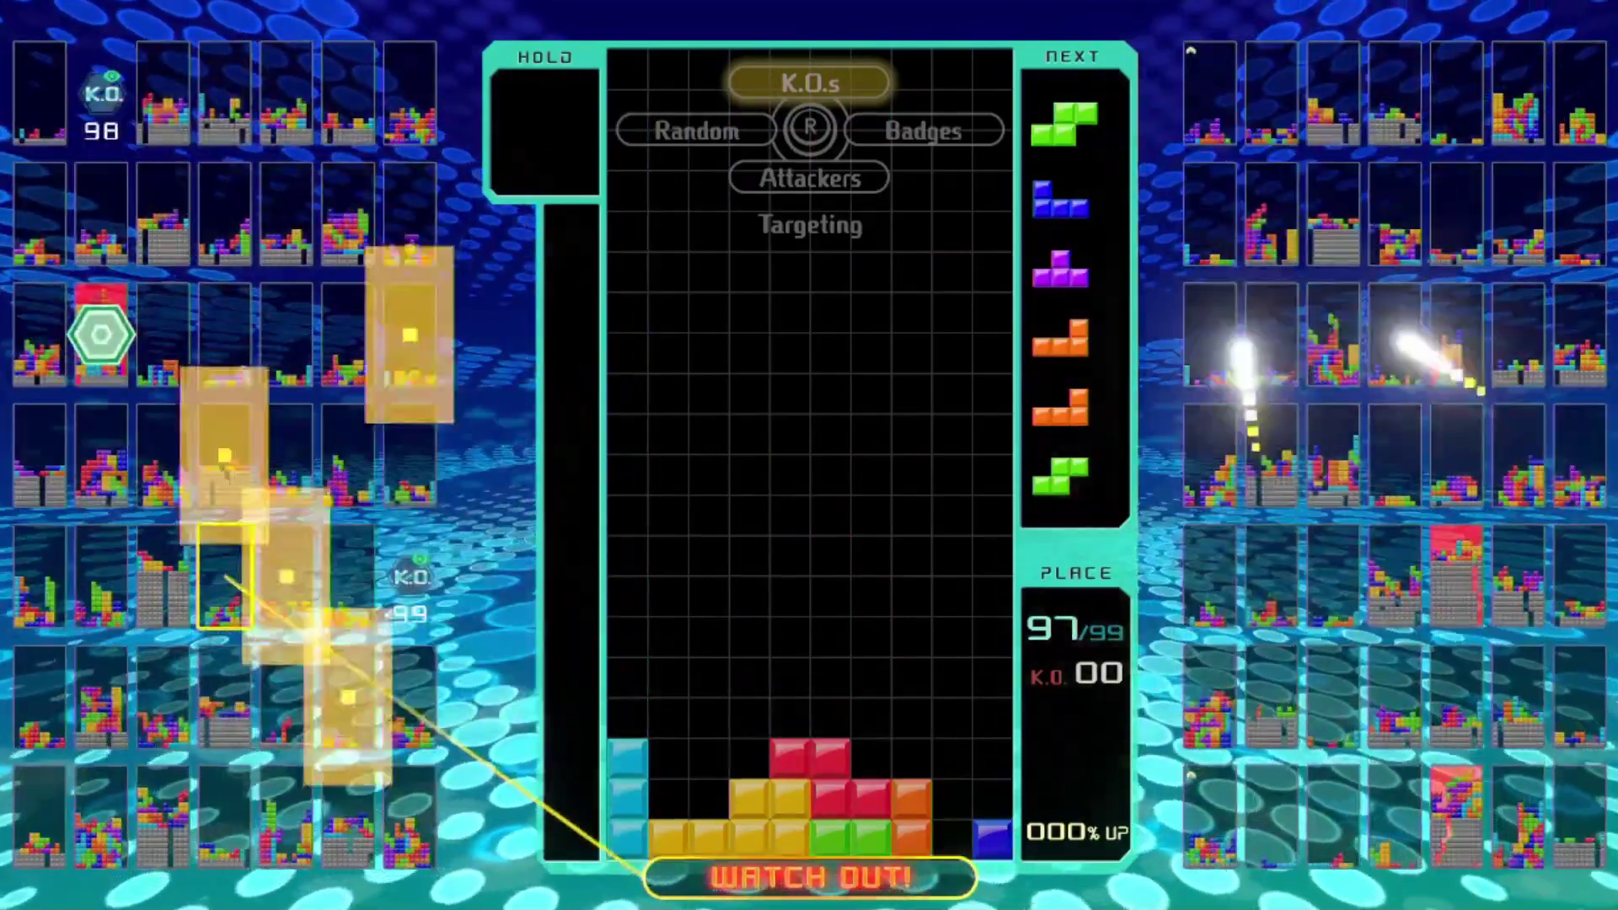
{"action": "key", "text": "Right"}
{"action": "key", "text": "Up"}
{"action": "key", "text": "Up"}
{"action": "key", "text": "Left"}
{"action": "key", "text": "Left"}
{"action": "key", "text": "Left"}
{"action": "key", "text": "Down"}
{"action": "key", "text": "Down"}
{"action": "key", "text": "Down"}
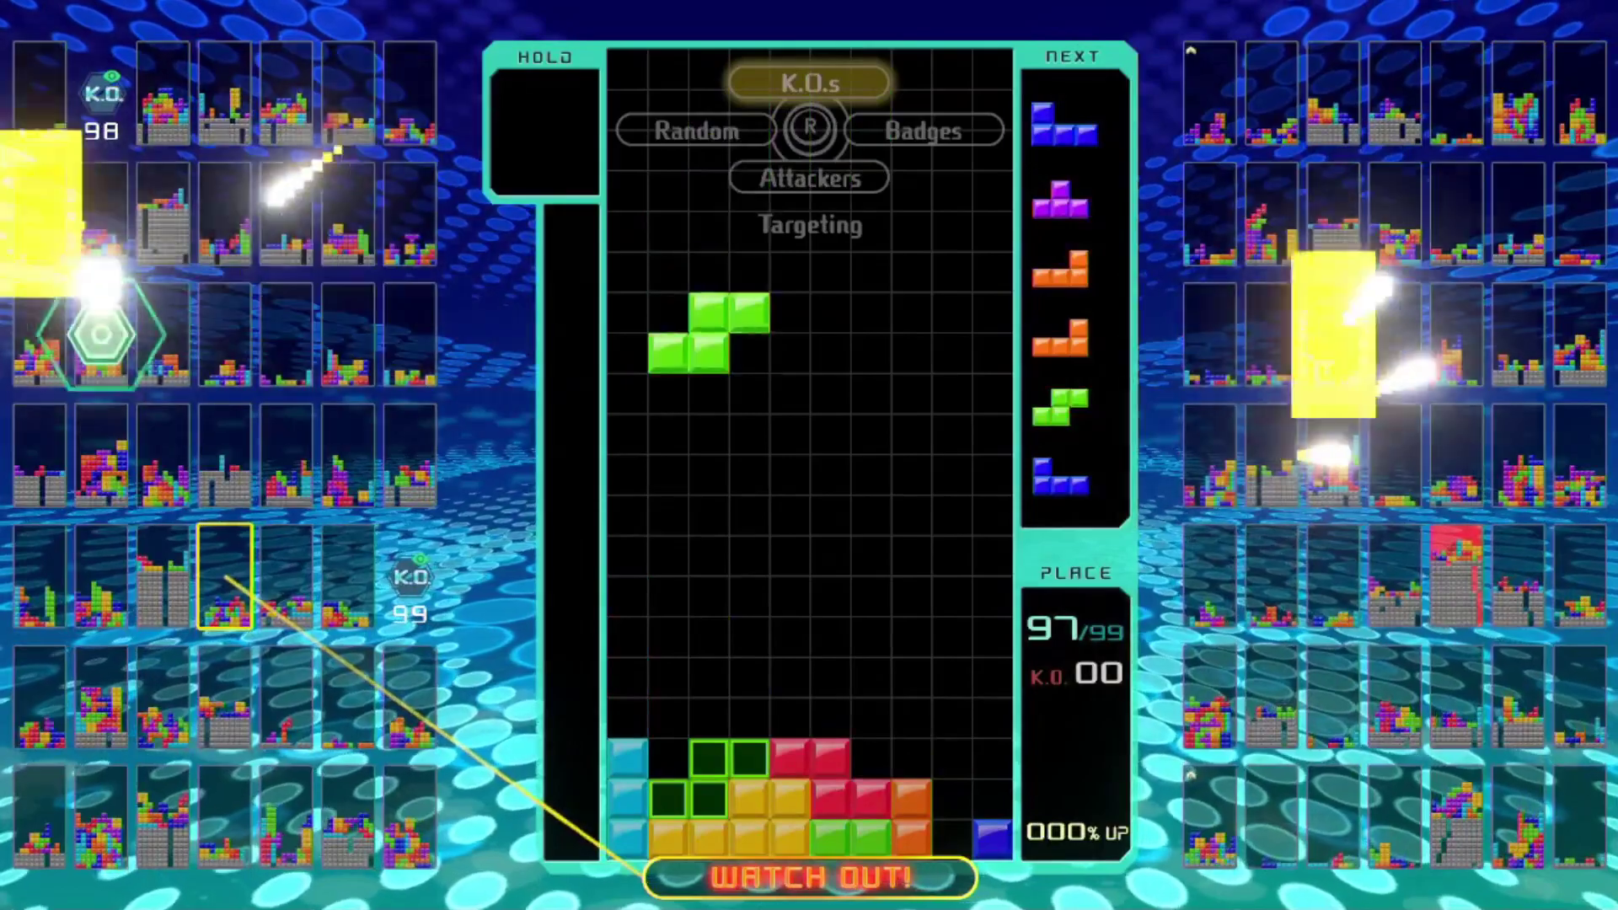
{"action": "key", "text": "Down"}
{"action": "key", "text": "Down"}
{"action": "key", "text": "Down"}
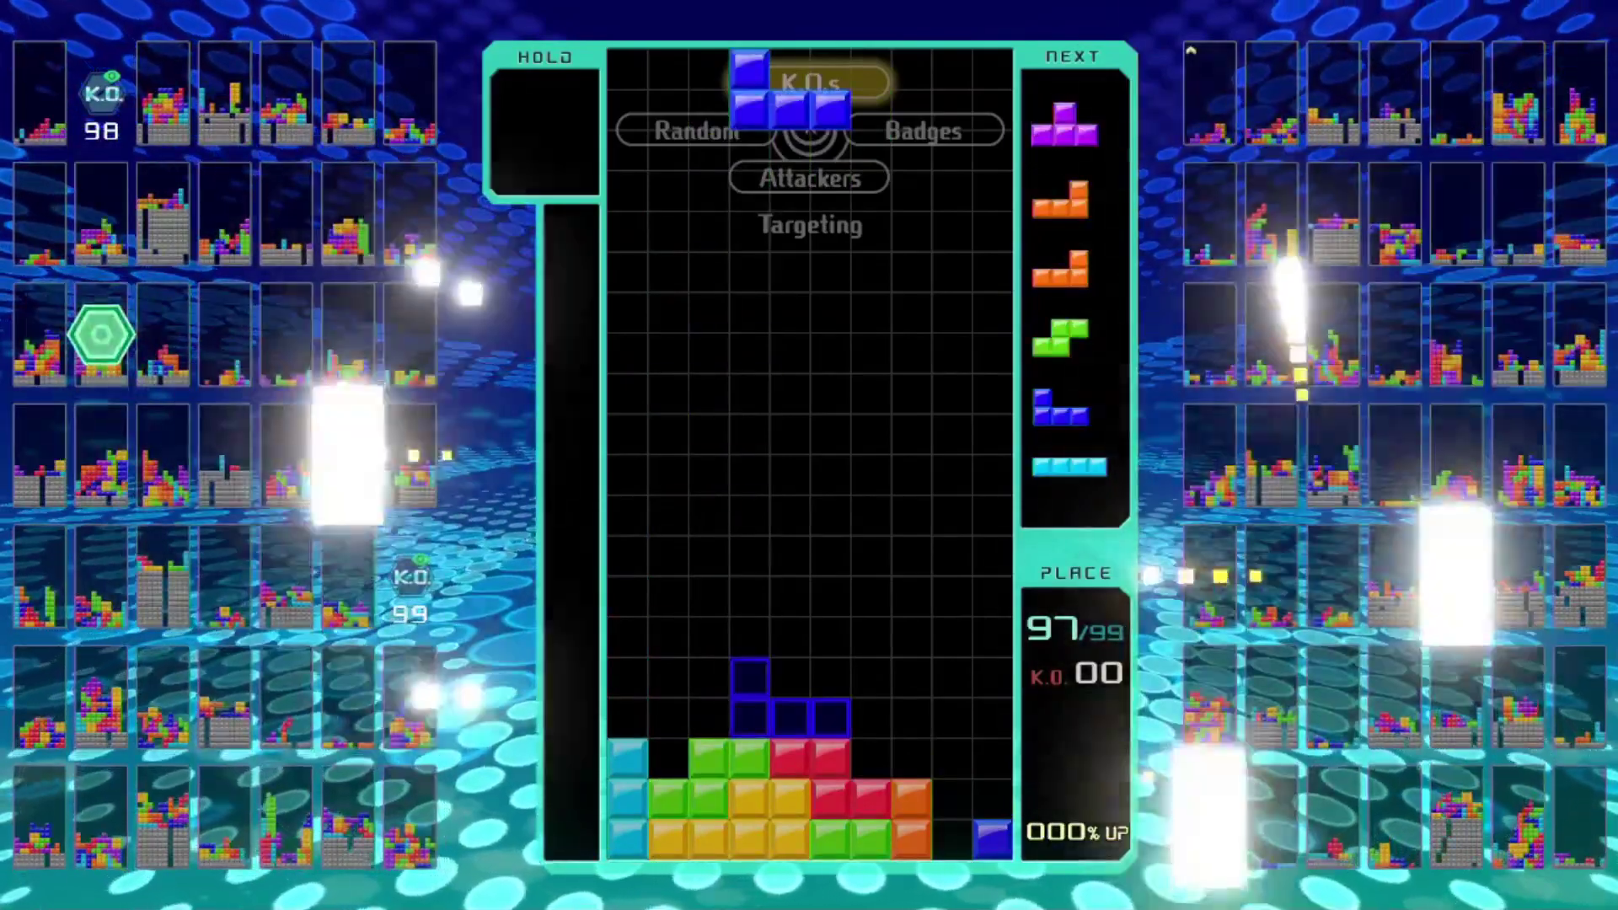
- Drop the rotated blue J onto the stack and lock the downward T on the left
{"action": "key", "text": "Right"}
{"action": "key", "text": "Up"}
{"action": "key", "text": "Up"}
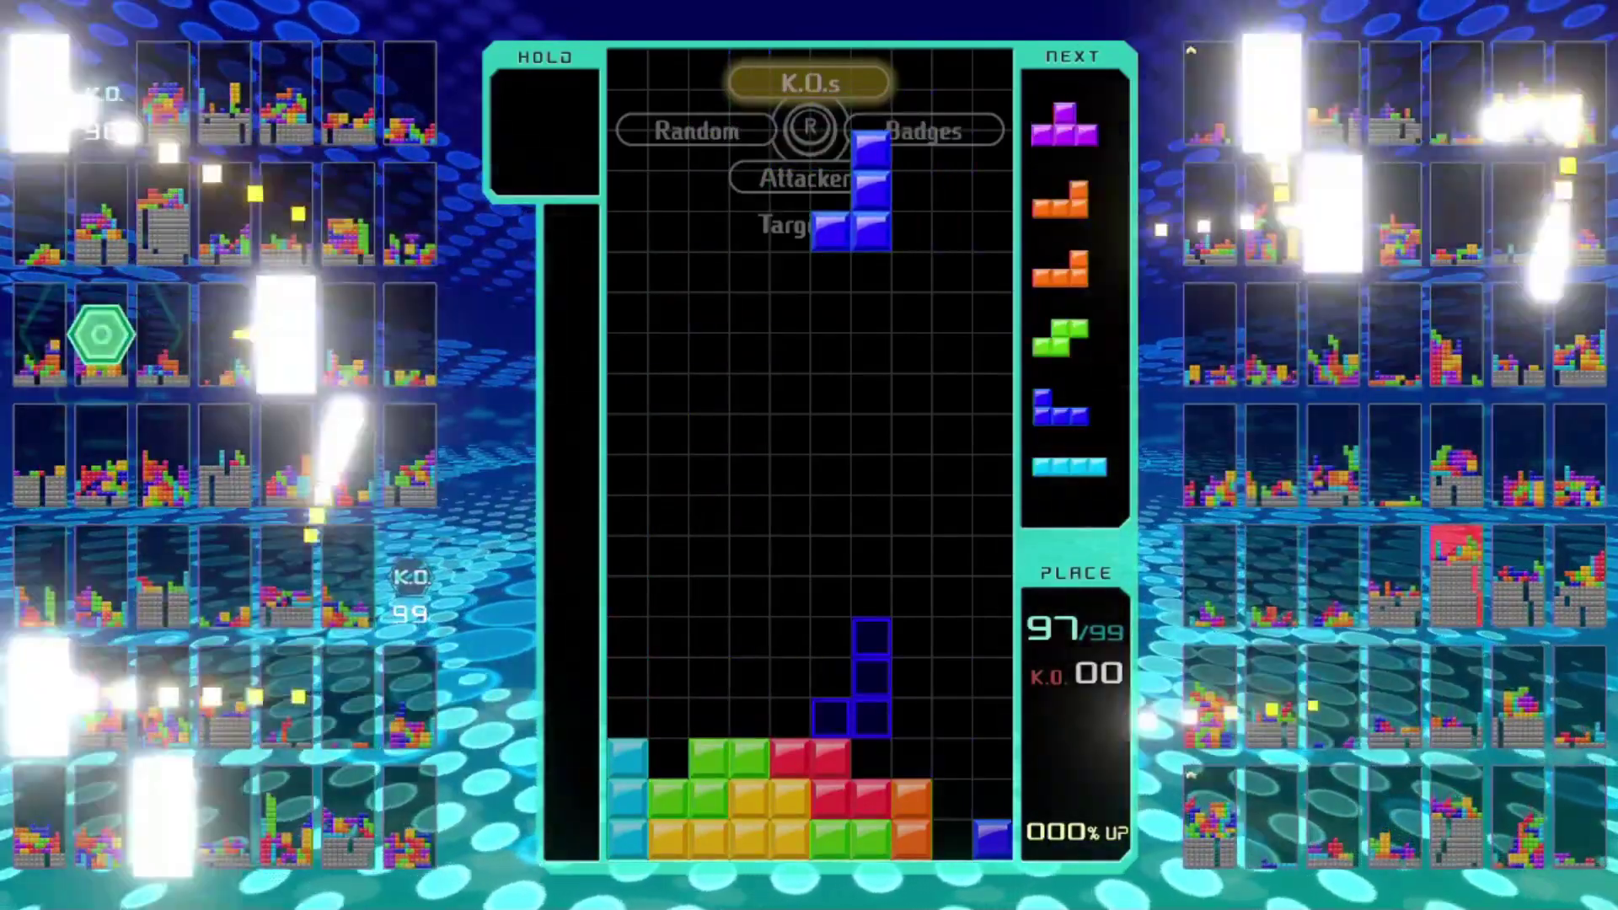
{"action": "key", "text": "Right"}
{"action": "key", "text": "Down"}
{"action": "key", "text": "Down"}
{"action": "key", "text": "Down"}
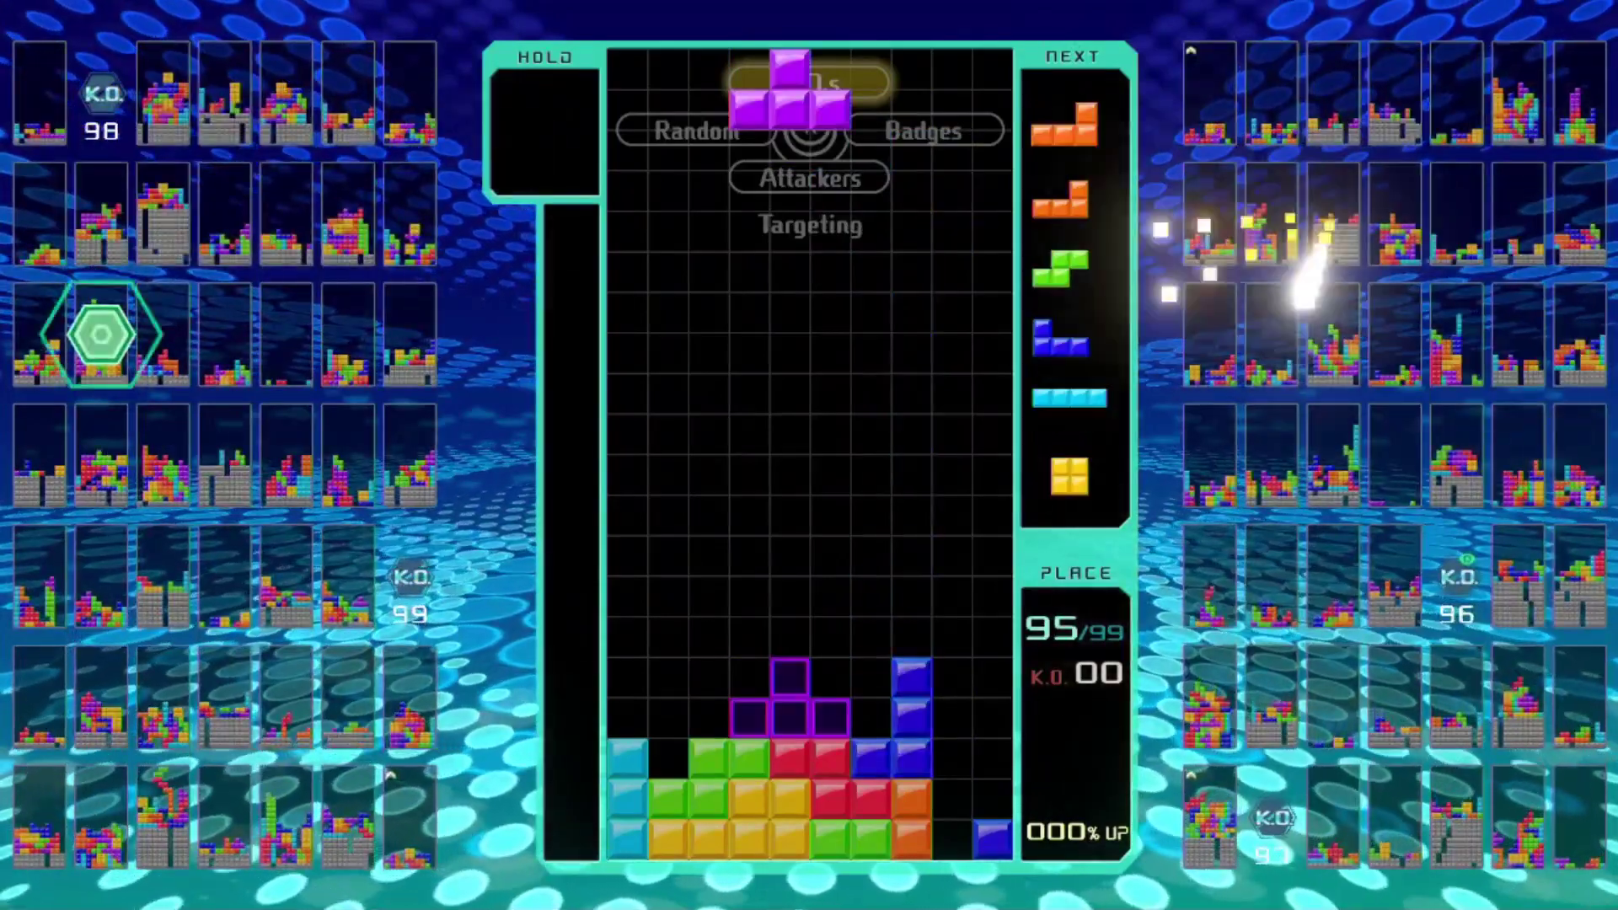
{"action": "key", "text": "Up"}
{"action": "key", "text": "Up"}
{"action": "key", "text": "Left"}
{"action": "key", "text": "Left"}
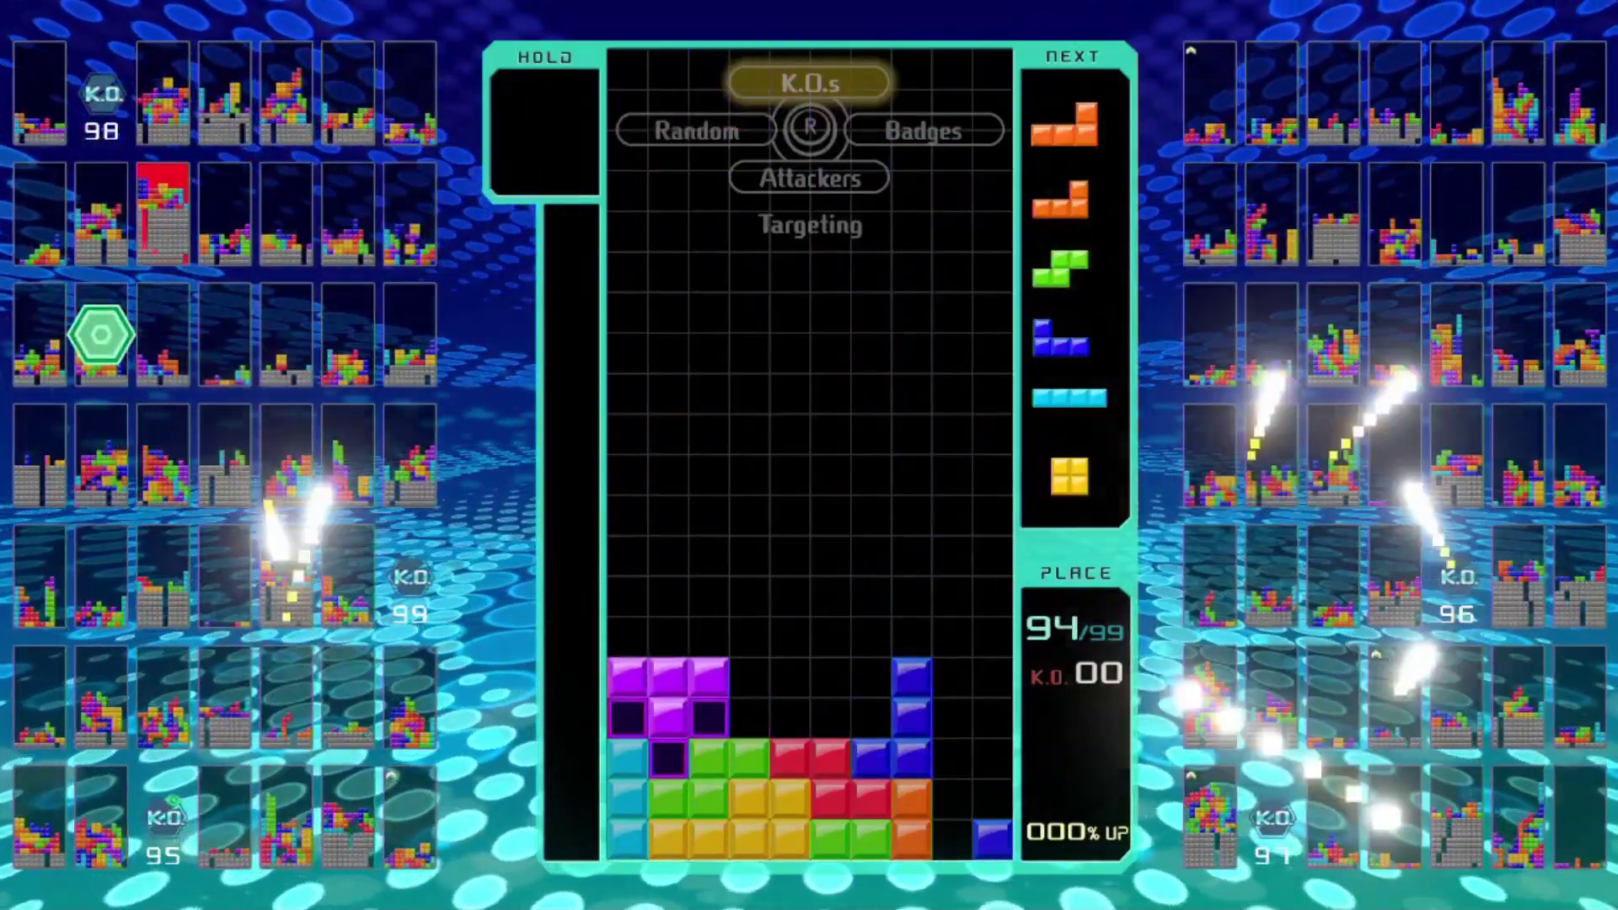
{"action": "key", "text": "Down"}
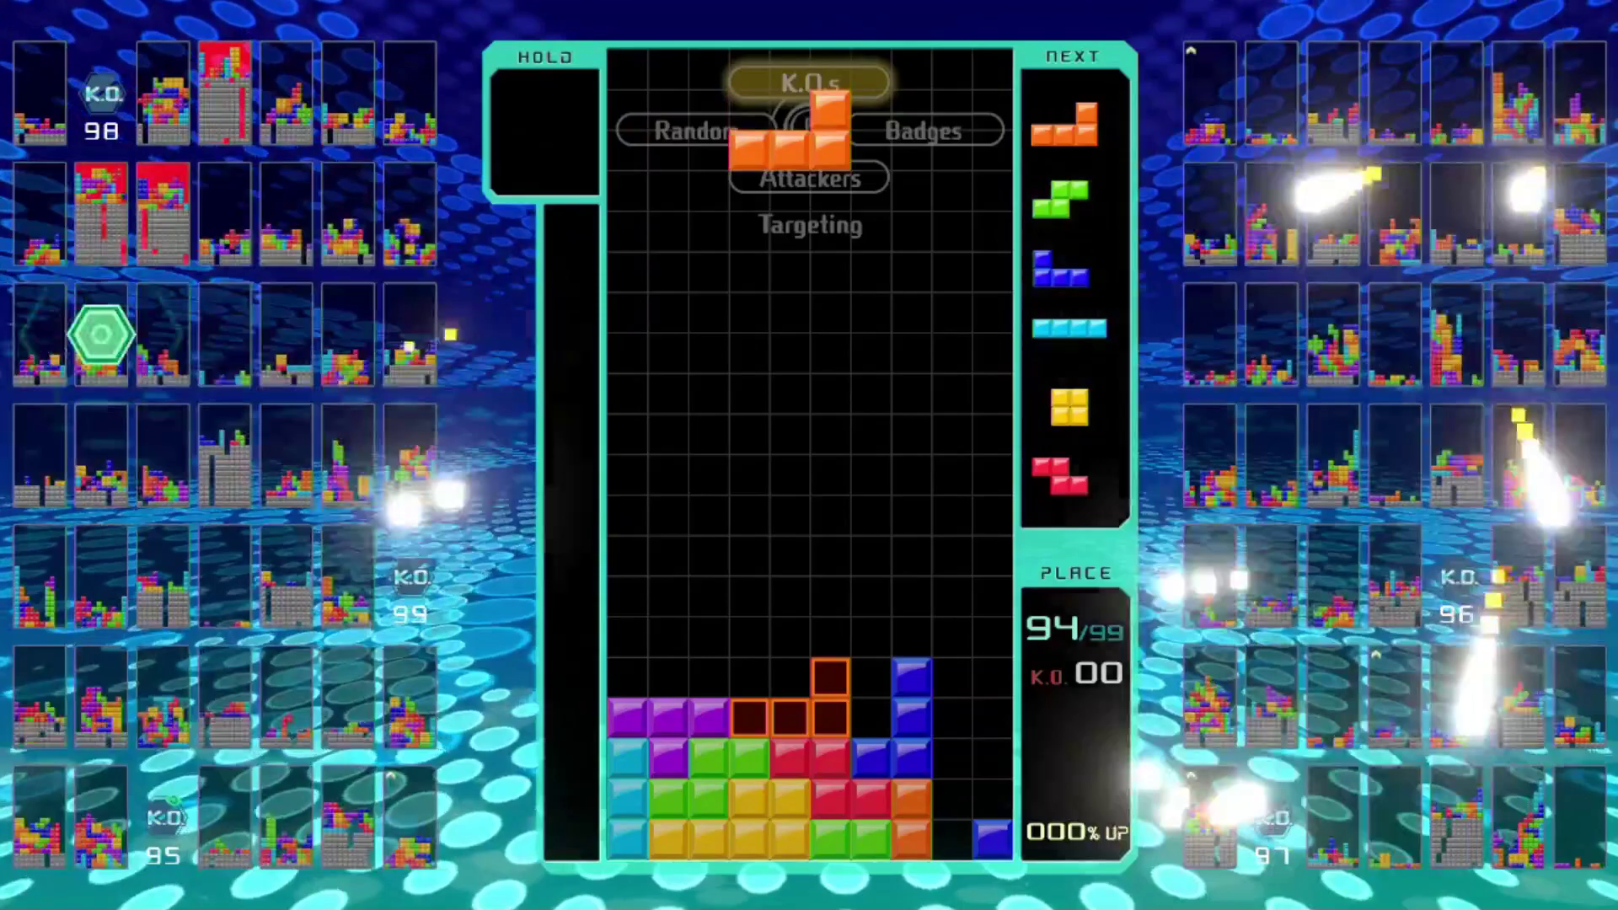
- Settle the upside-down orange L piece onto the stack
{"action": "key", "text": "Down"}
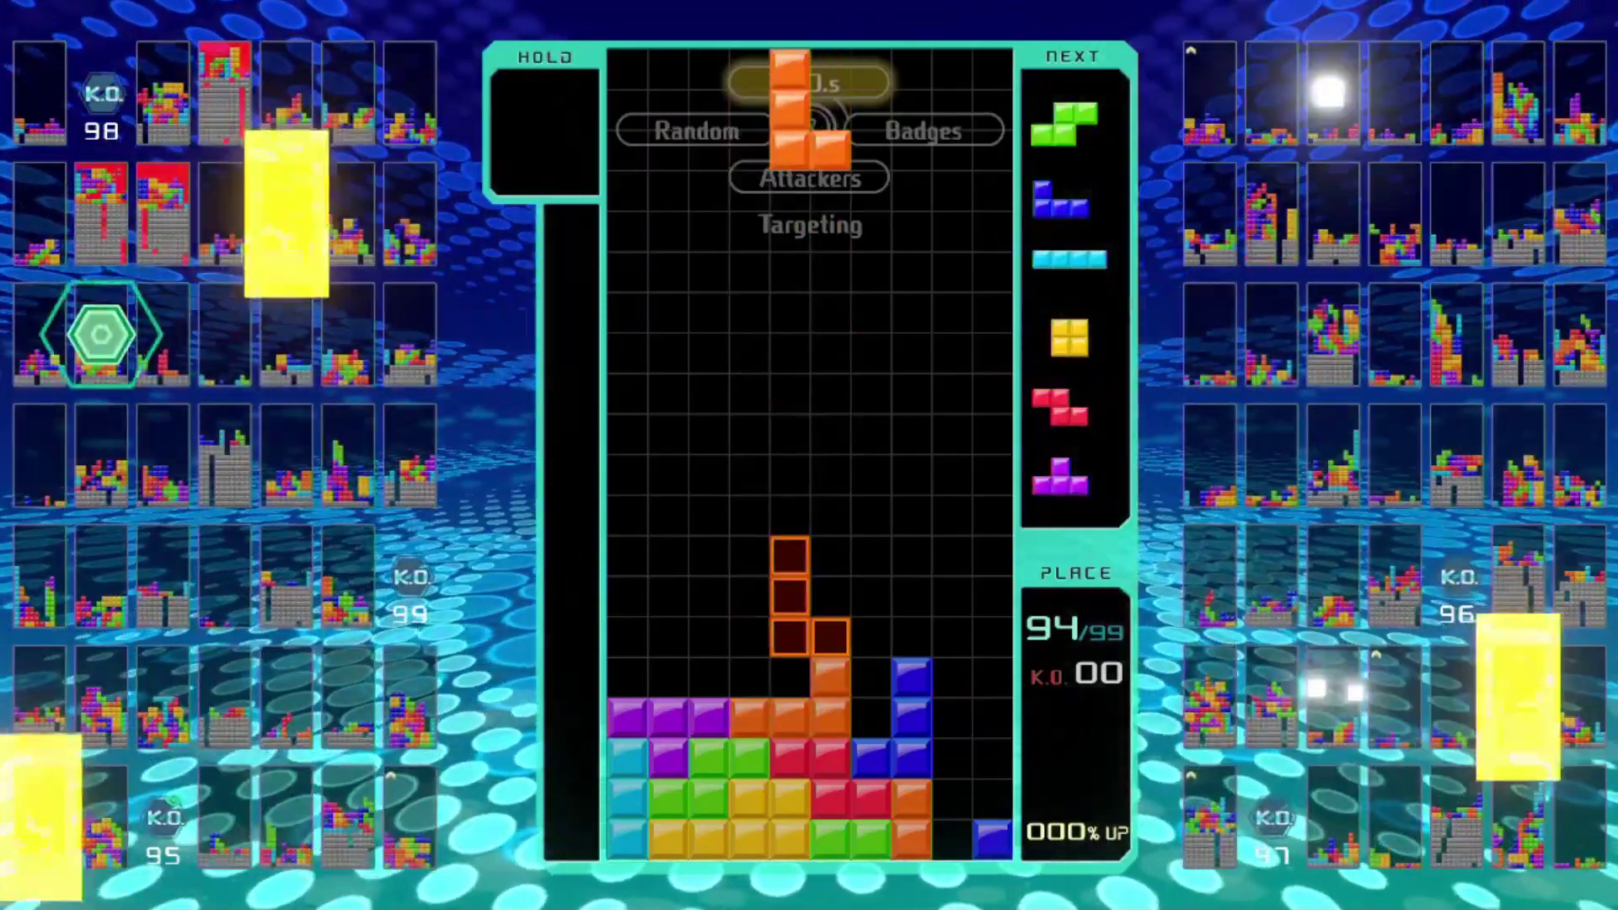
{"action": "key", "text": "Up"}
{"action": "key", "text": "Up"}
{"action": "key", "text": "Right"}
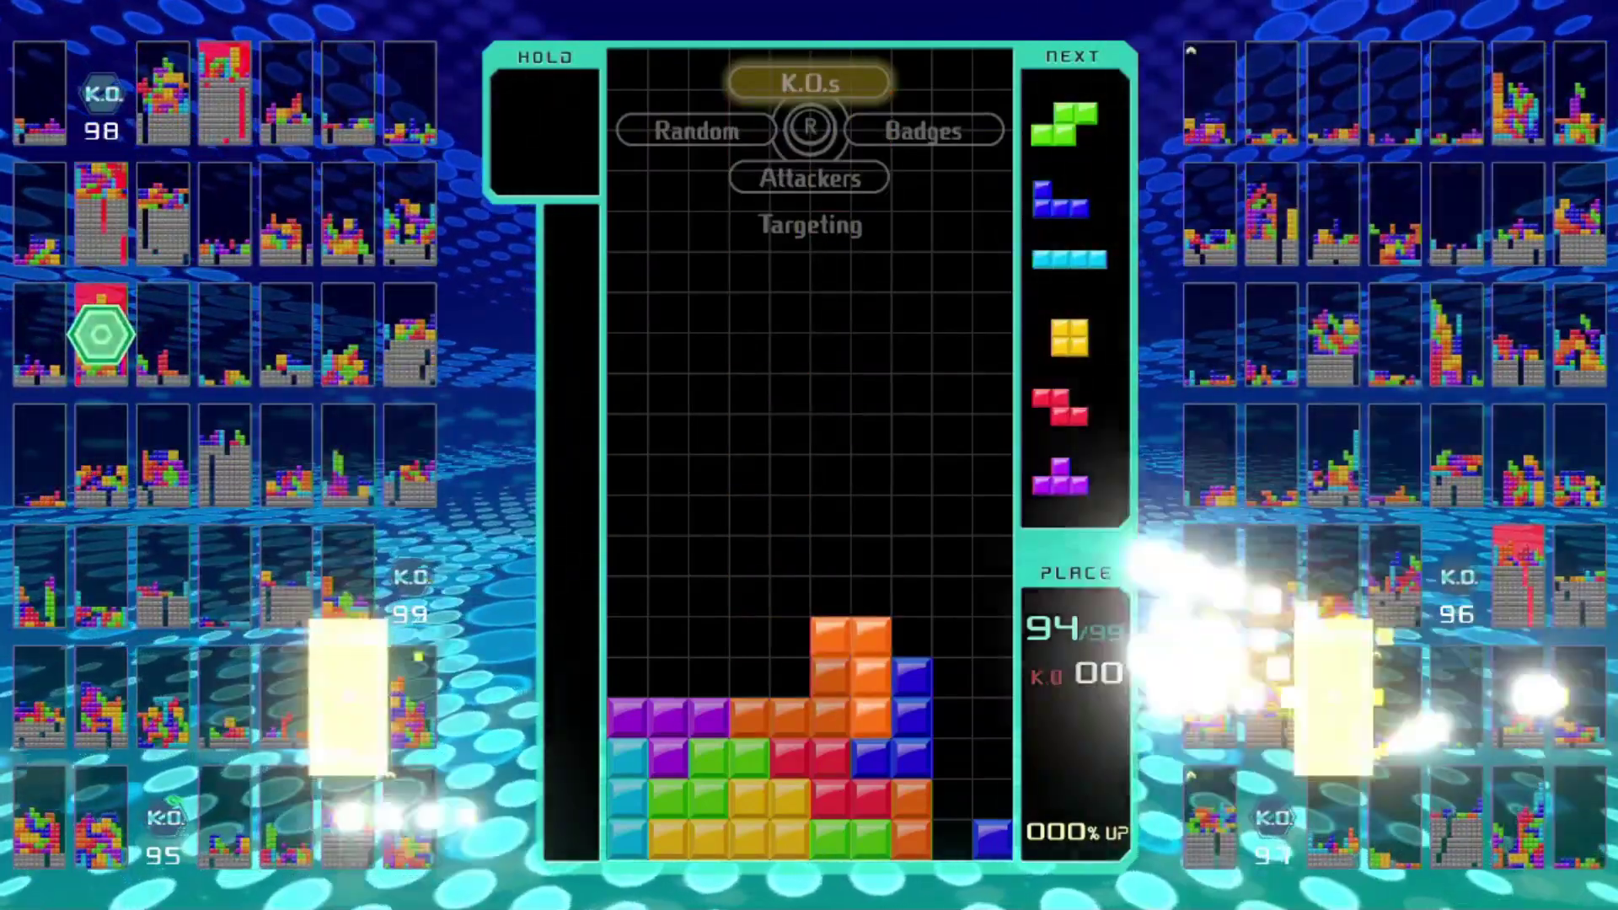
- Drop a vertical green S piece onto the stack
{"action": "key", "text": "Up"}
{"action": "key", "text": "Up"}
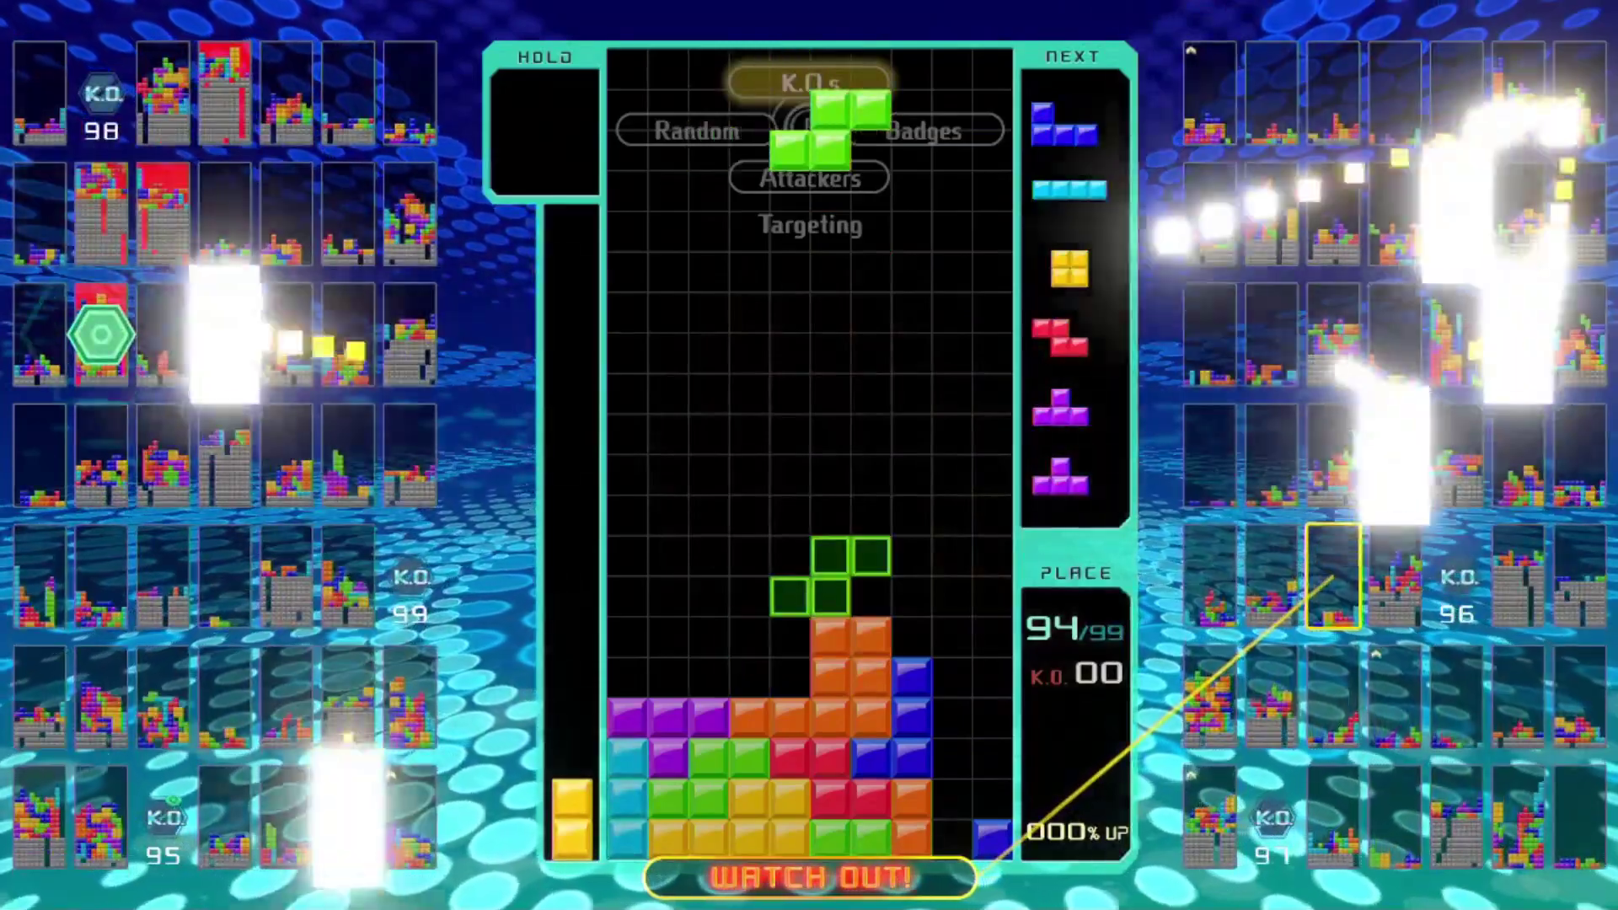
{"action": "key", "text": "Right"}
{"action": "key", "text": "Up"}
{"action": "key", "text": "Right"}
{"action": "key", "text": "Left"}
{"action": "key", "text": "Down"}
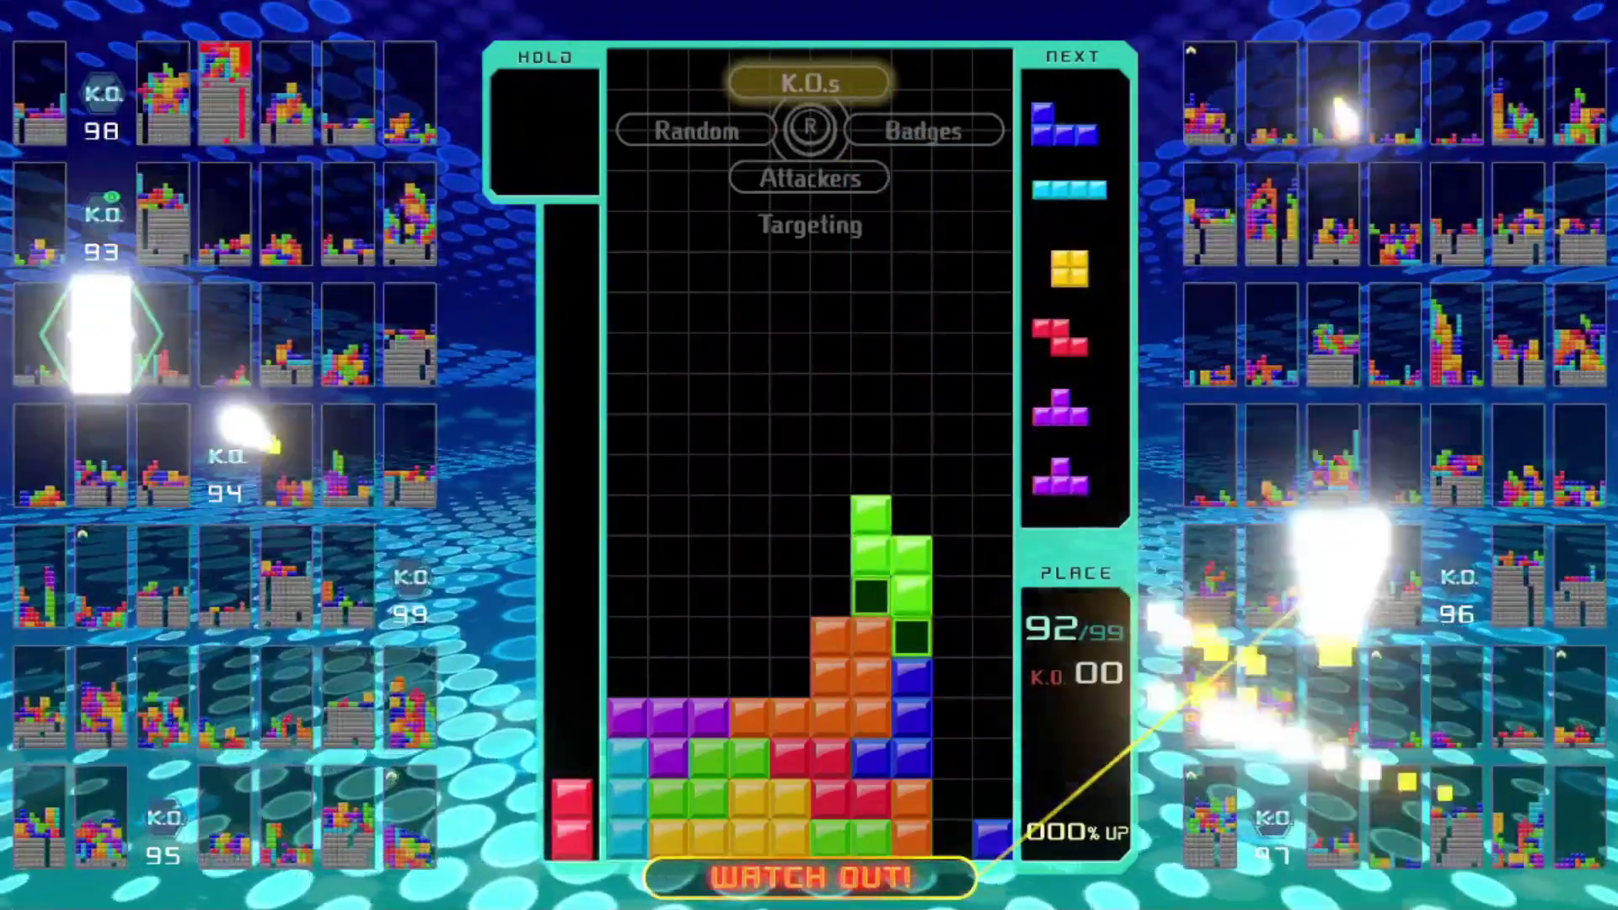
- Place the flat blue J on the left and drop a vertical I to clear two lines
{"action": "key", "text": "Up"}
{"action": "key", "text": "Left"}
{"action": "key", "text": "Left"}
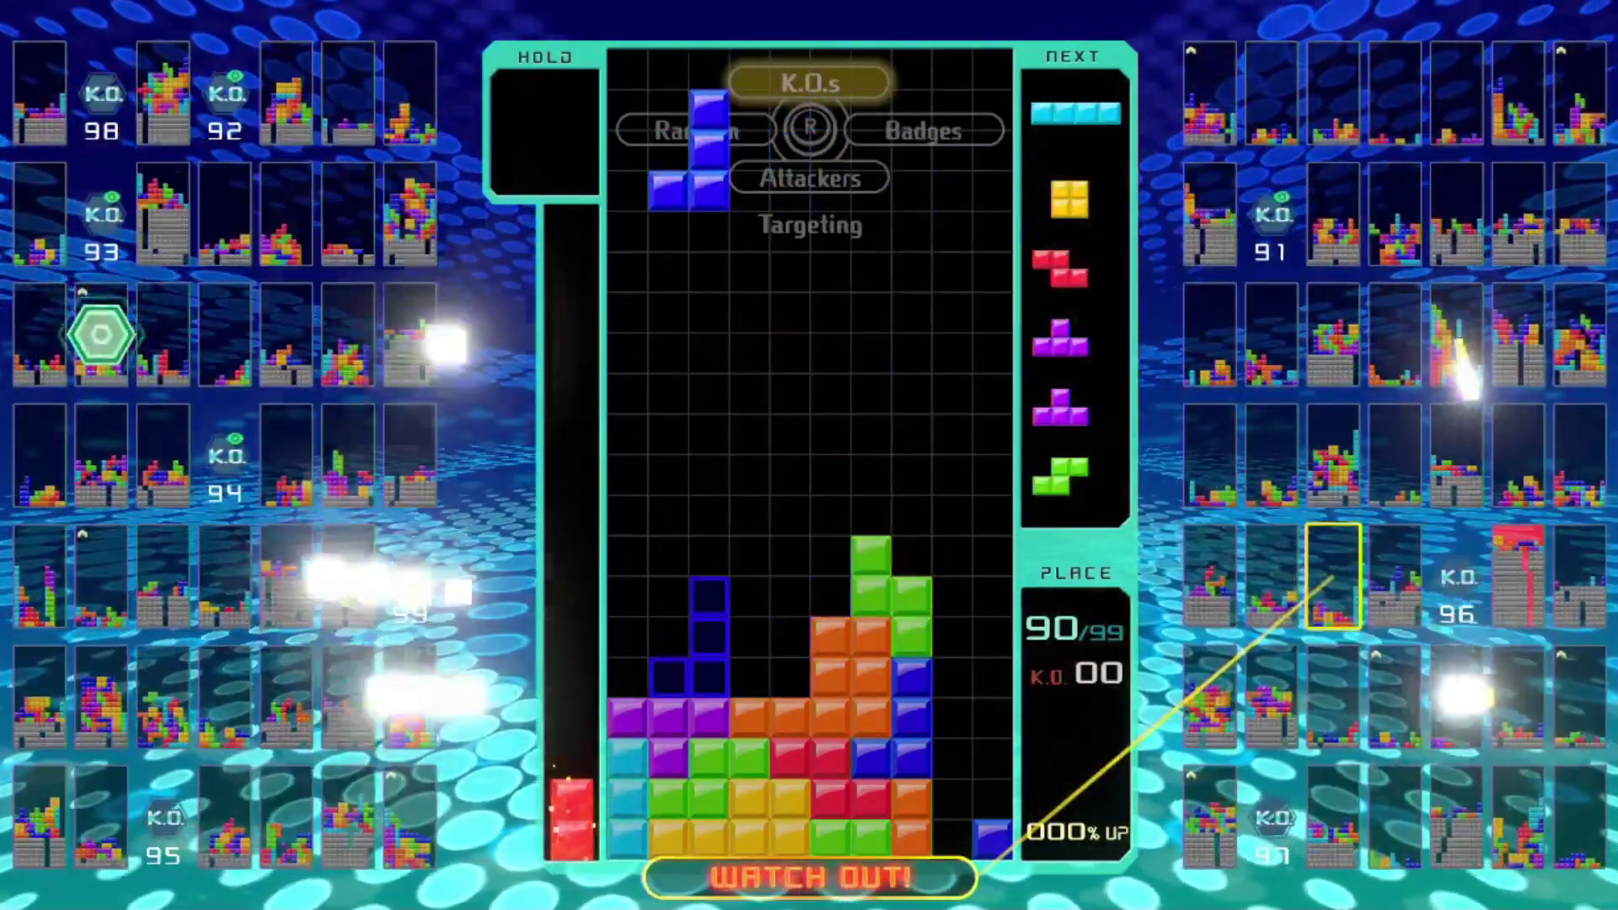
{"action": "key", "text": "Up"}
{"action": "key", "text": "Left"}
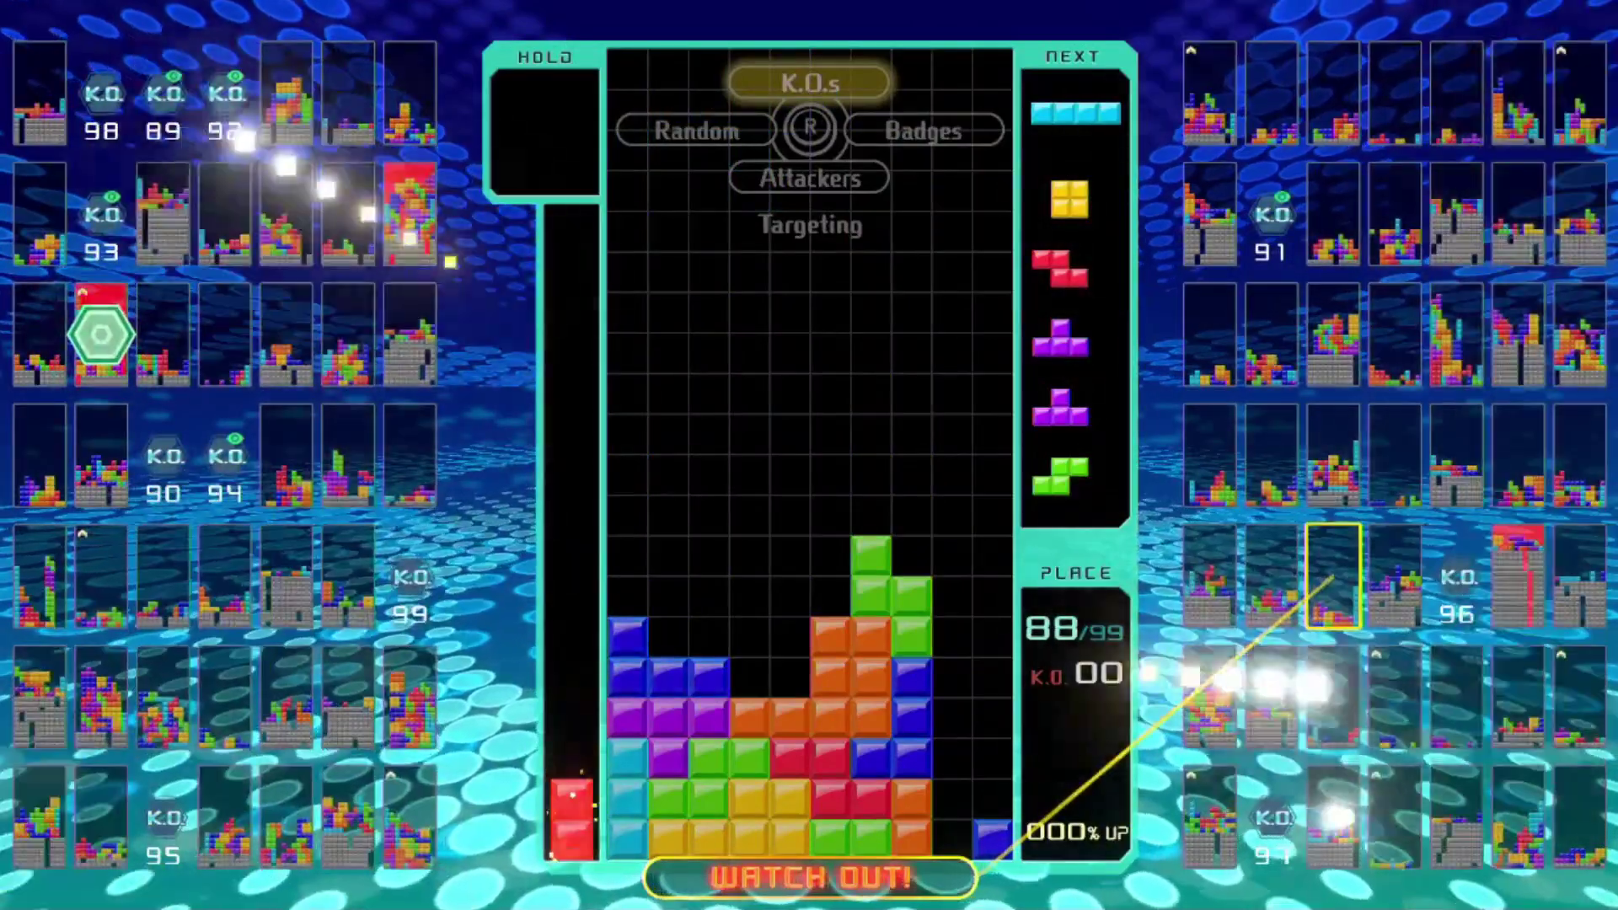
{"action": "key", "text": "Up"}
{"action": "key", "text": "Right"}
{"action": "key", "text": "Right"}
{"action": "key", "text": "Right"}
{"action": "key", "text": "Left"}
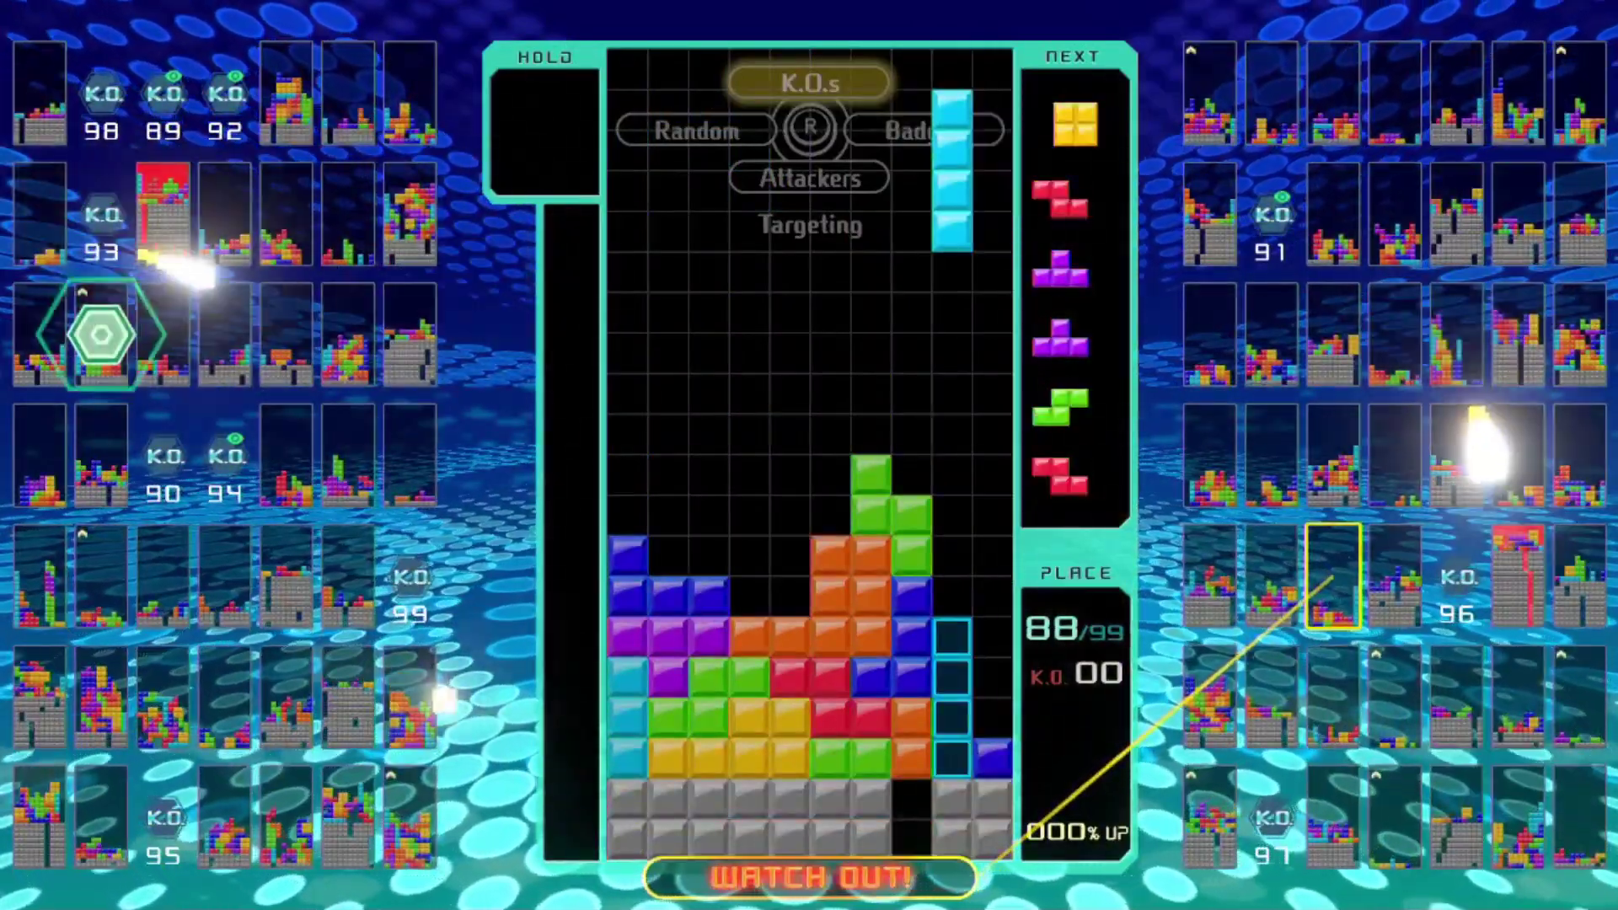
{"action": "key", "text": "Down"}
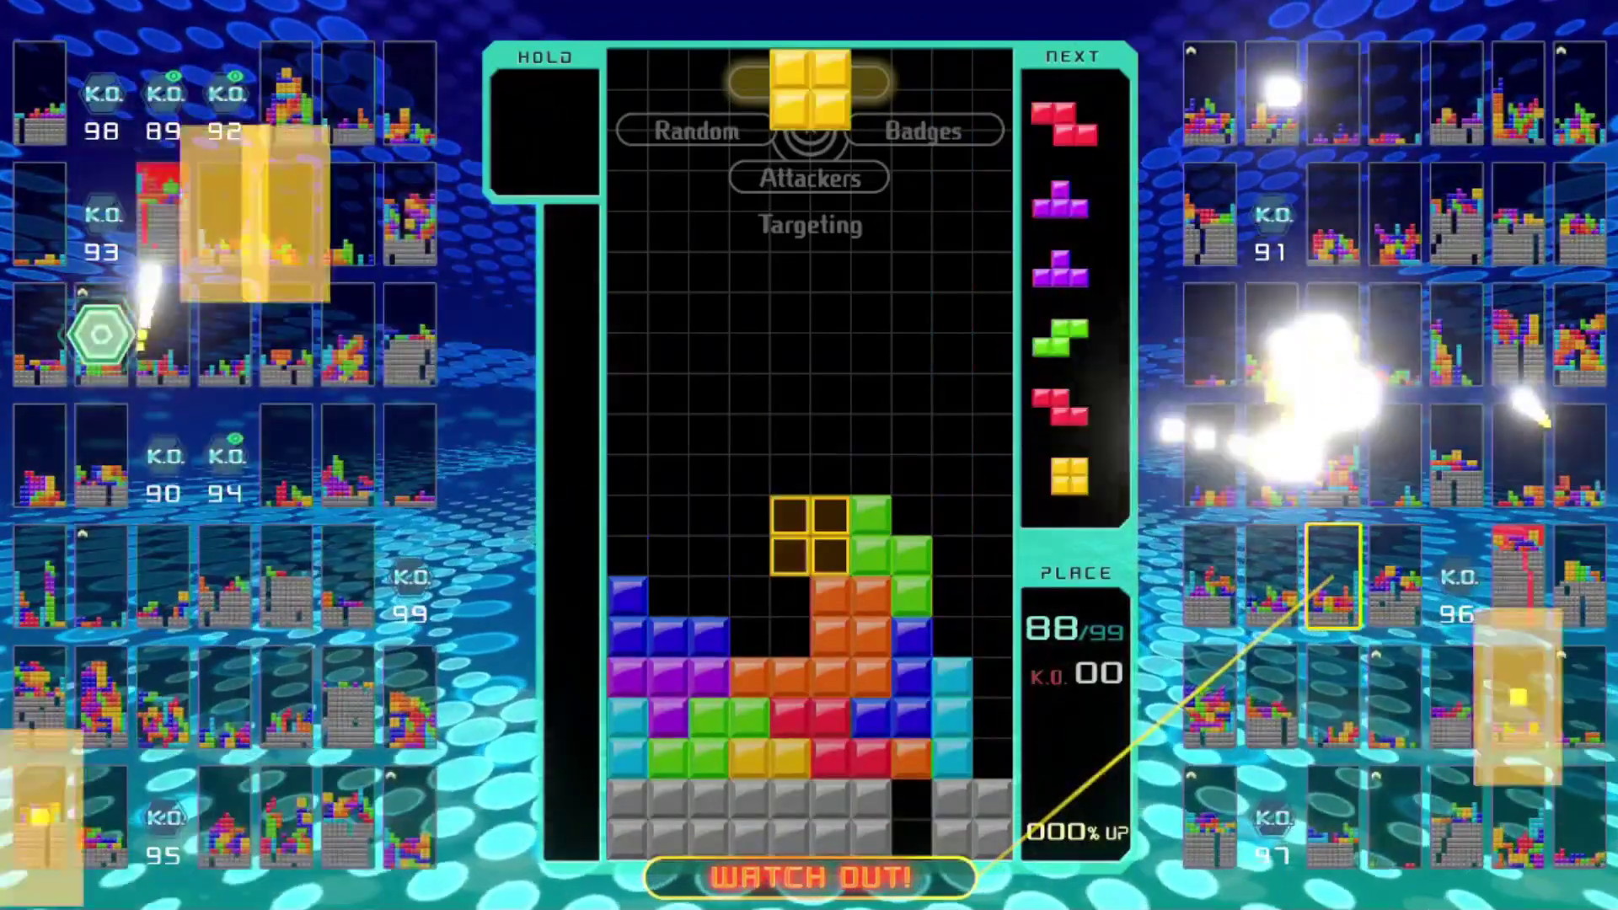
- Drop the yellow O onto the stack and the red Z against the left wall
{"action": "key", "text": "Right"}
{"action": "key", "text": "Left"}
{"action": "key", "text": "Left"}
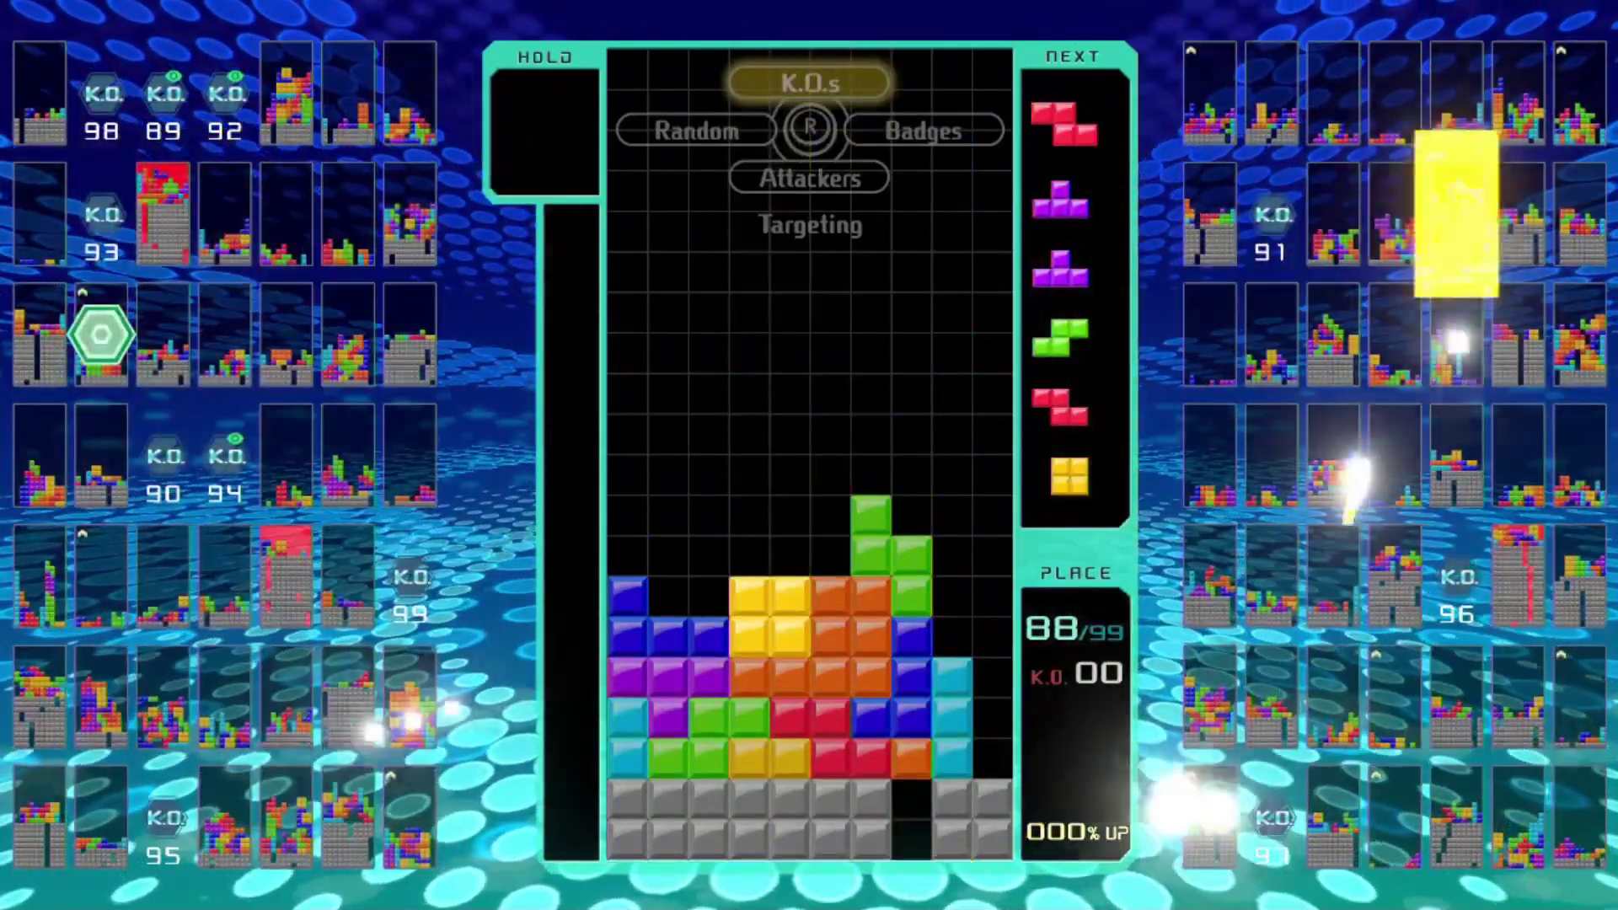
{"action": "key", "text": "Left"}
{"action": "key", "text": "Left"}
{"action": "key", "text": "Left"}
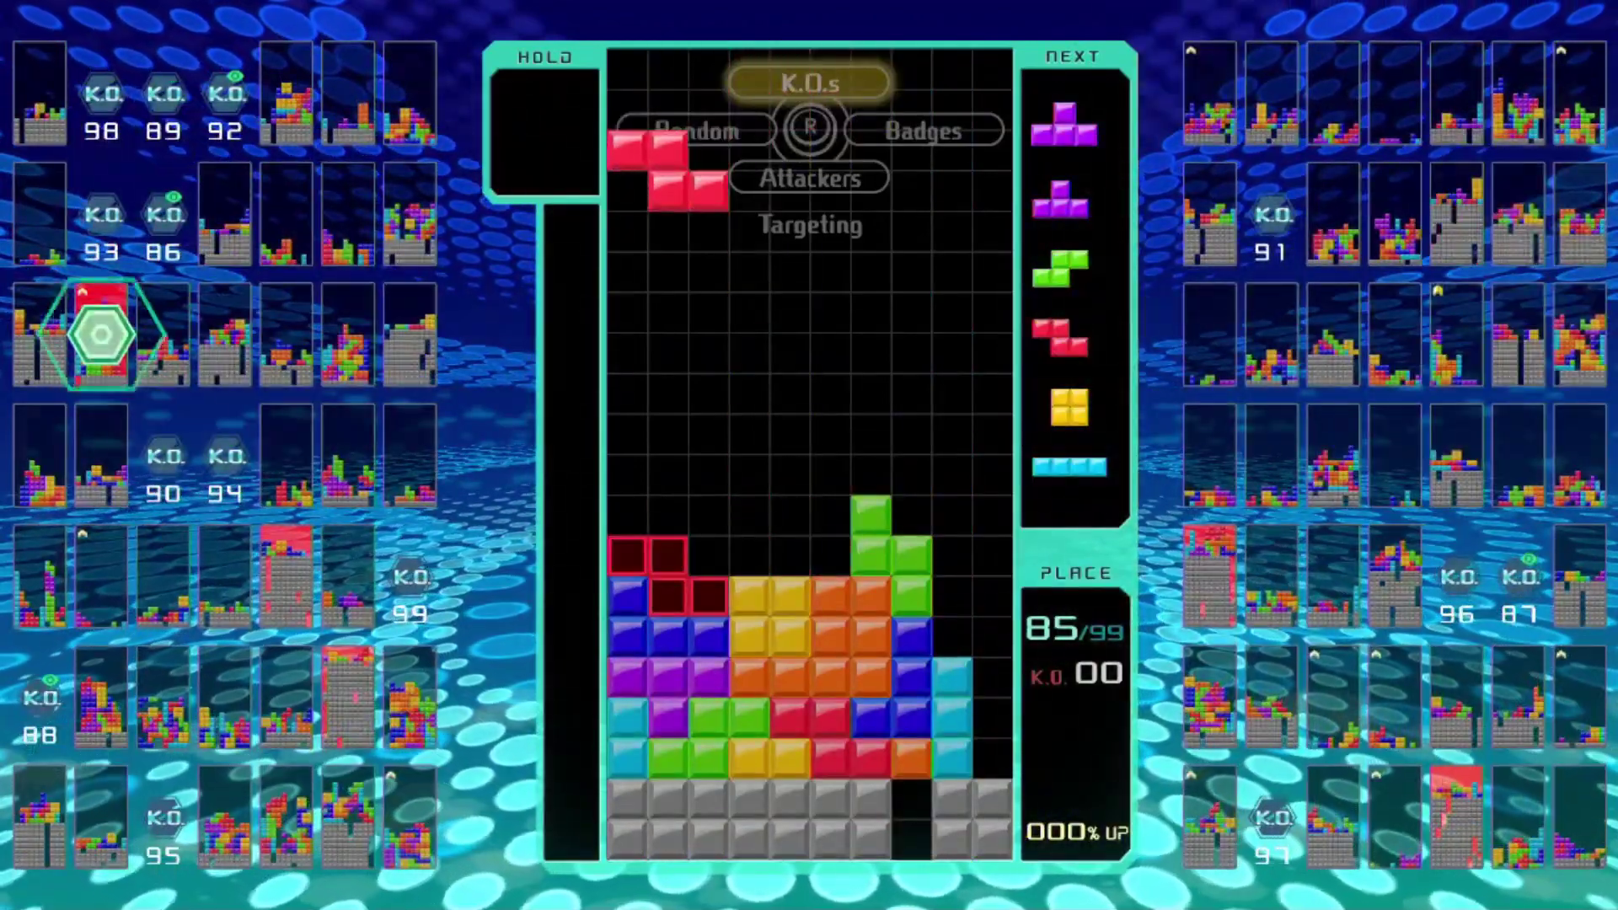
{"action": "key", "text": "Down"}
{"action": "key", "text": "Left"}
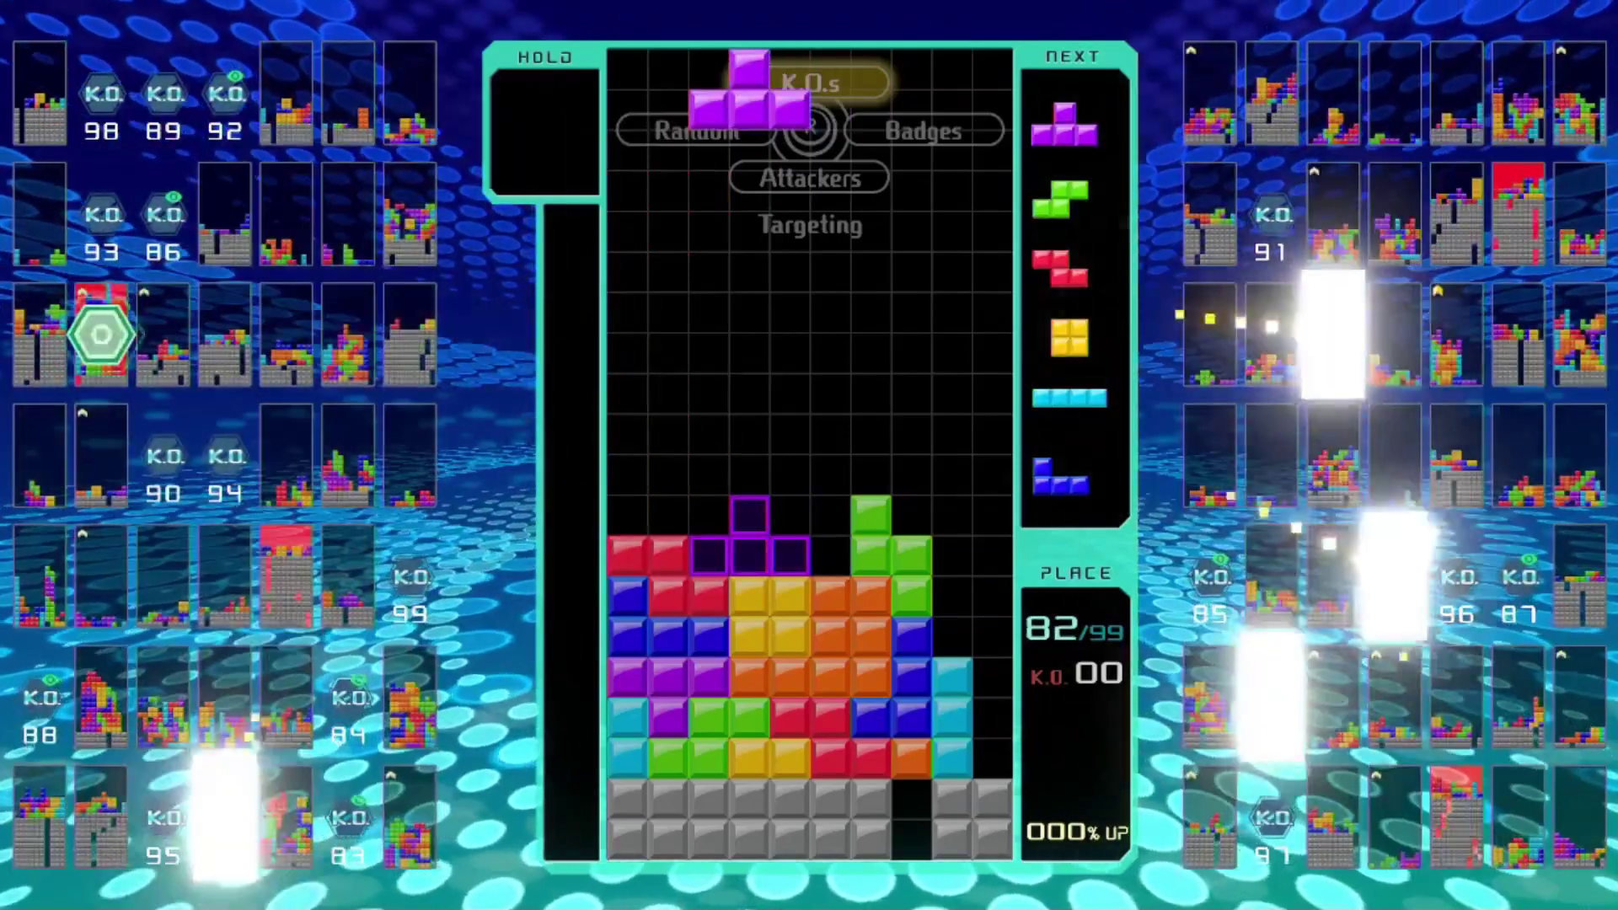
- Stack the purple T, the green S two columns left, and the red Z at far left
{"action": "key", "text": "Up"}
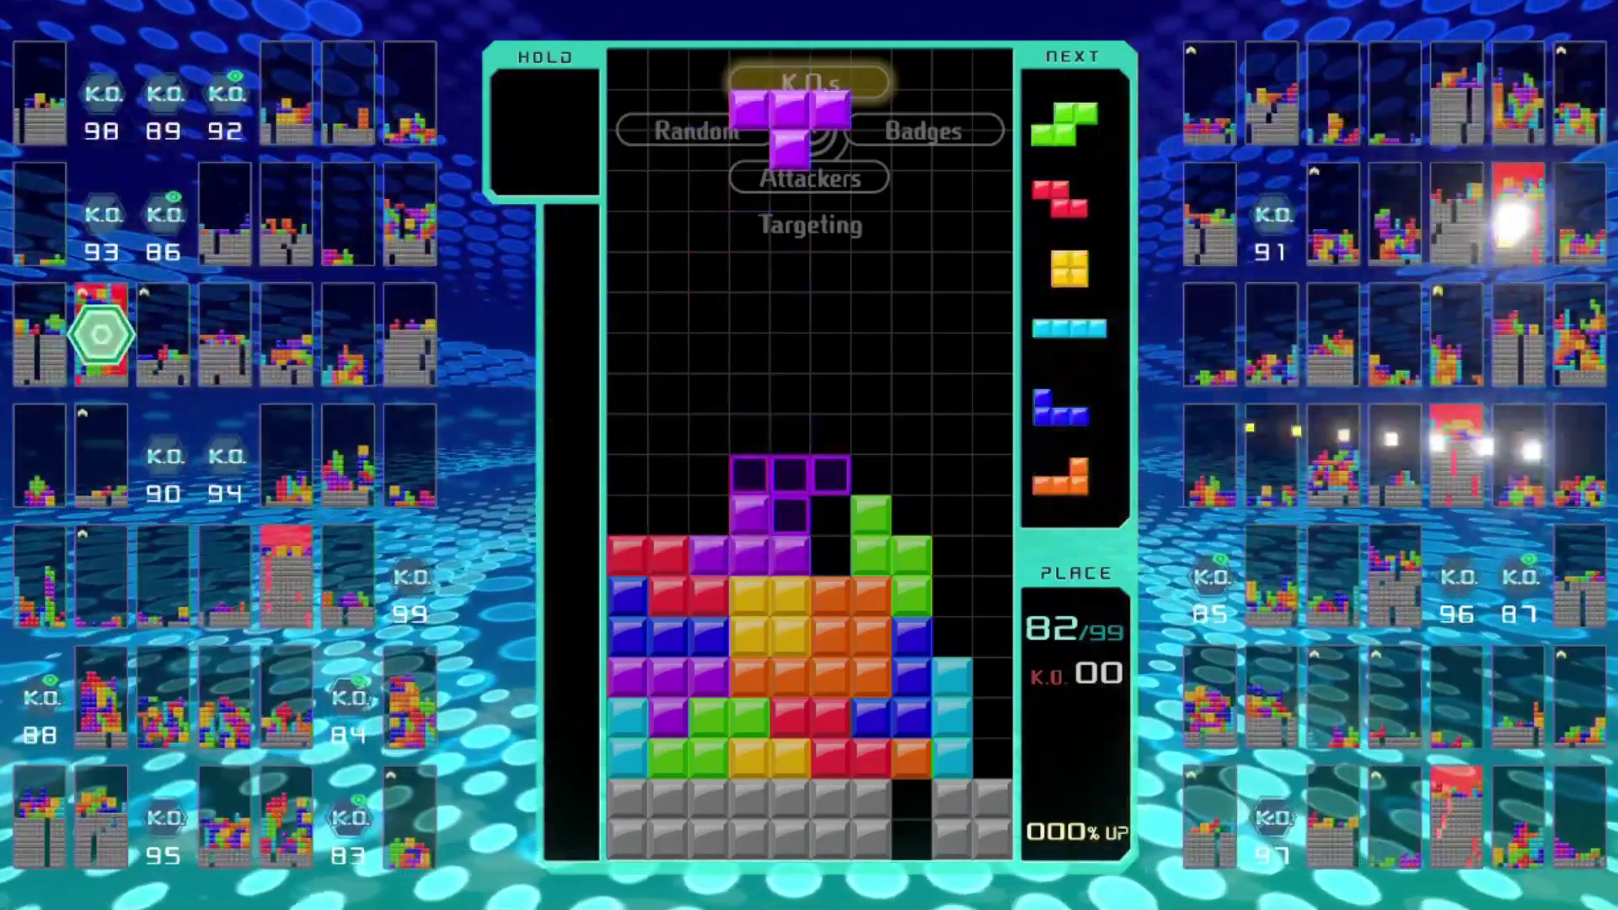
{"action": "key", "text": "x"}
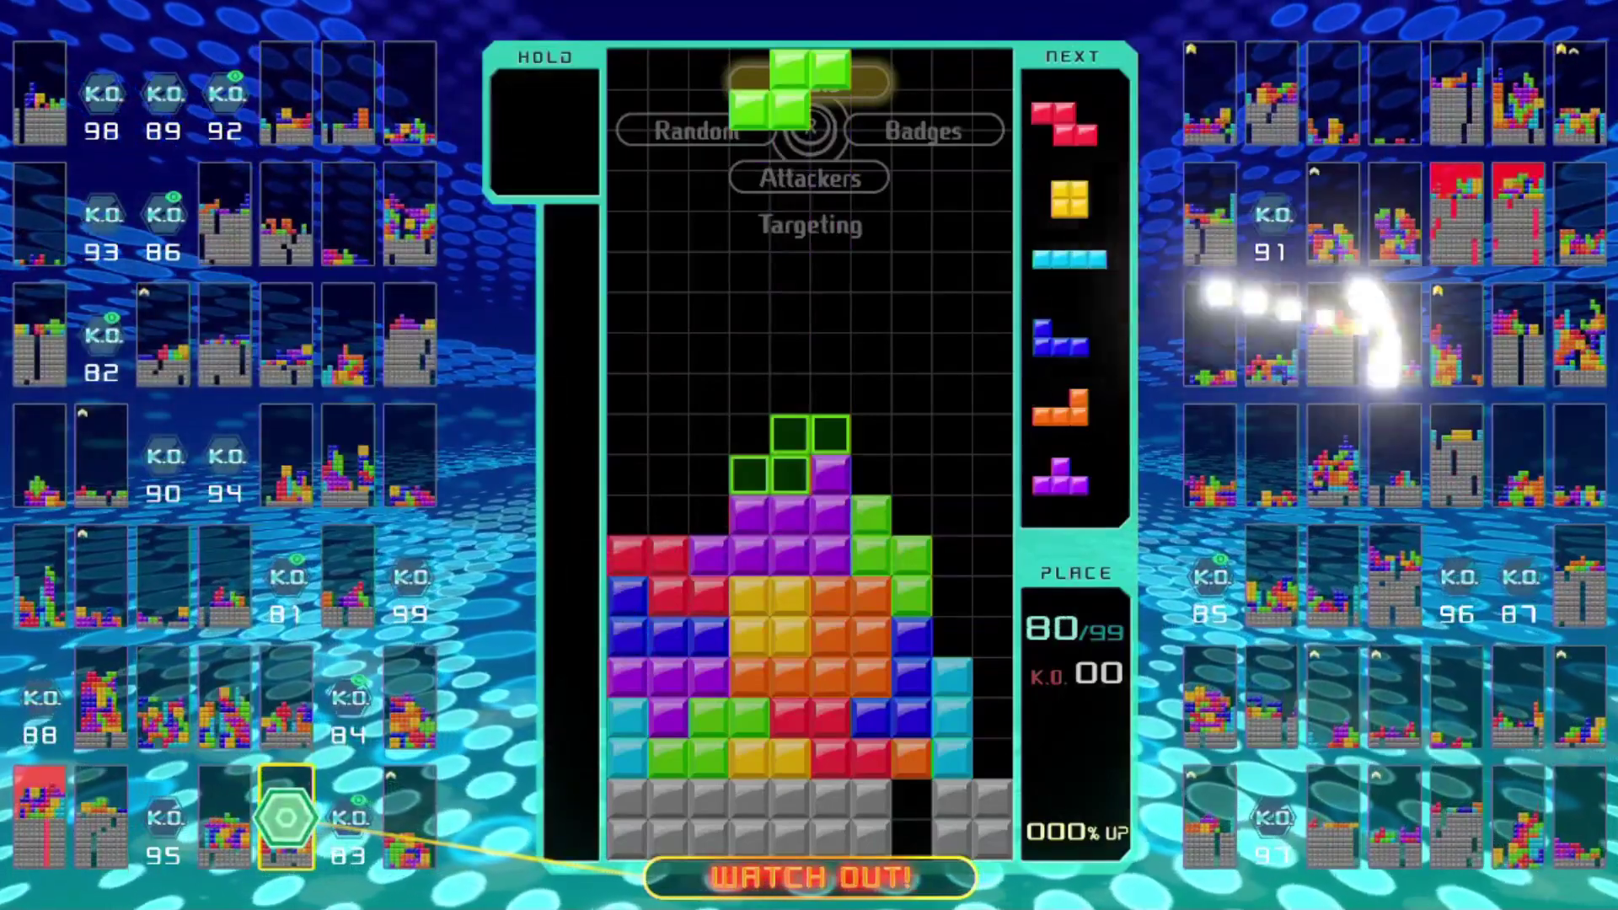
{"action": "key", "text": "Left"}
{"action": "key", "text": "Left"}
{"action": "key", "text": "Up"}
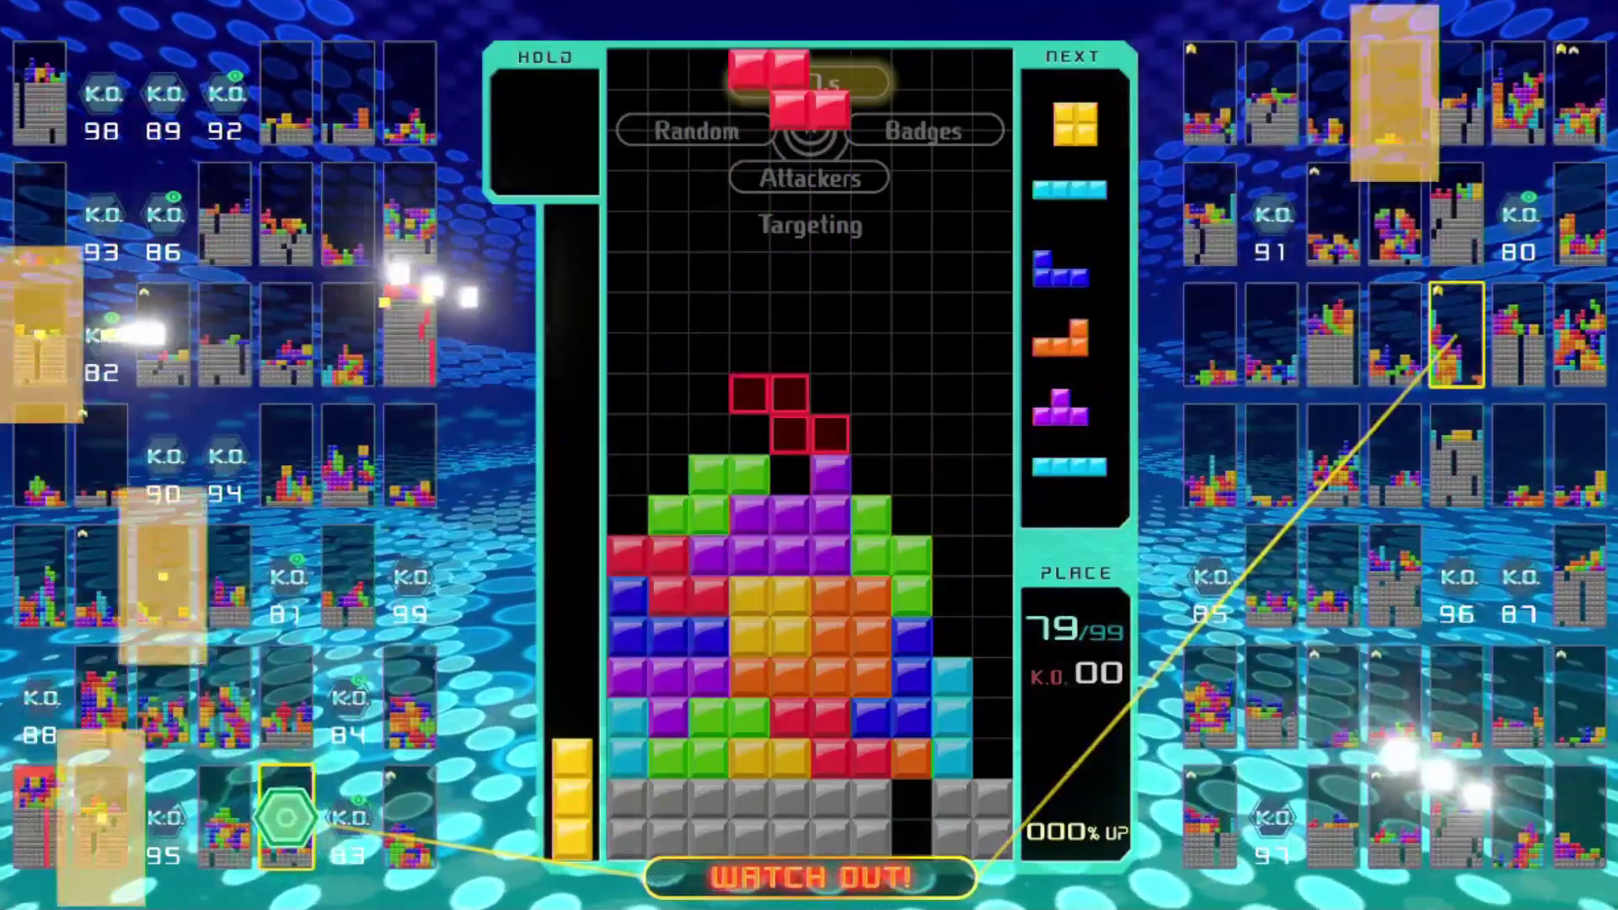
{"action": "key", "text": "Left"}
{"action": "key", "text": "Left"}
{"action": "key", "text": "Left"}
{"action": "key", "text": "Up"}
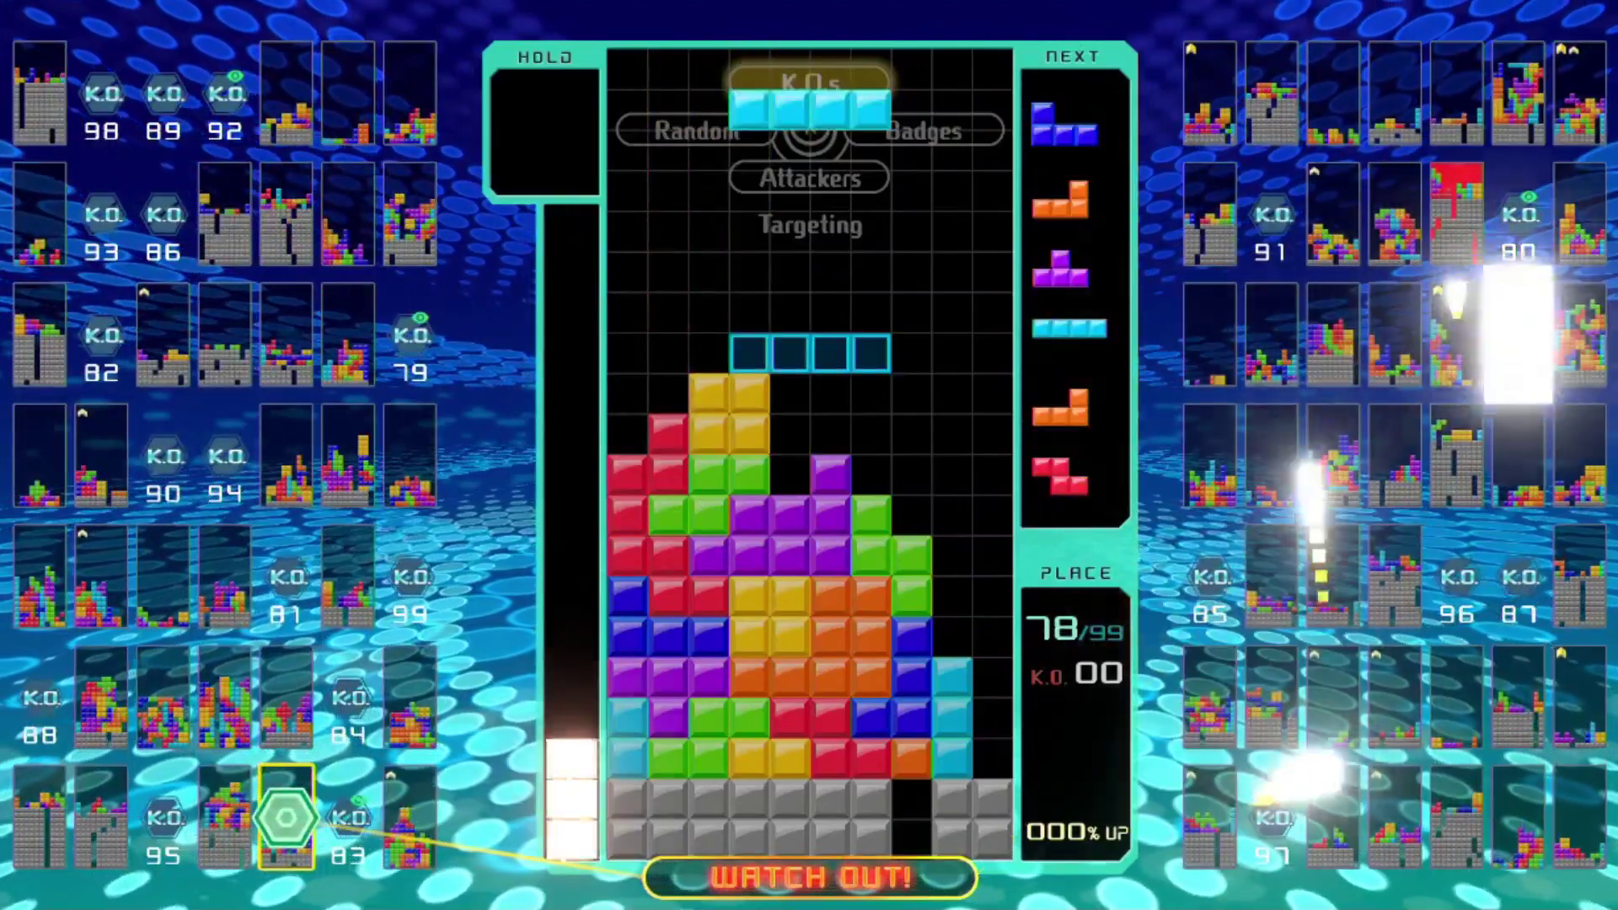
- Drop a vertical I down the right column and a flat blue J into its spot
{"action": "key", "text": "x"}
{"action": "key", "text": "Right"}
{"action": "key", "text": "Right"}
{"action": "key", "text": "Right"}
{"action": "key", "text": "Up"}
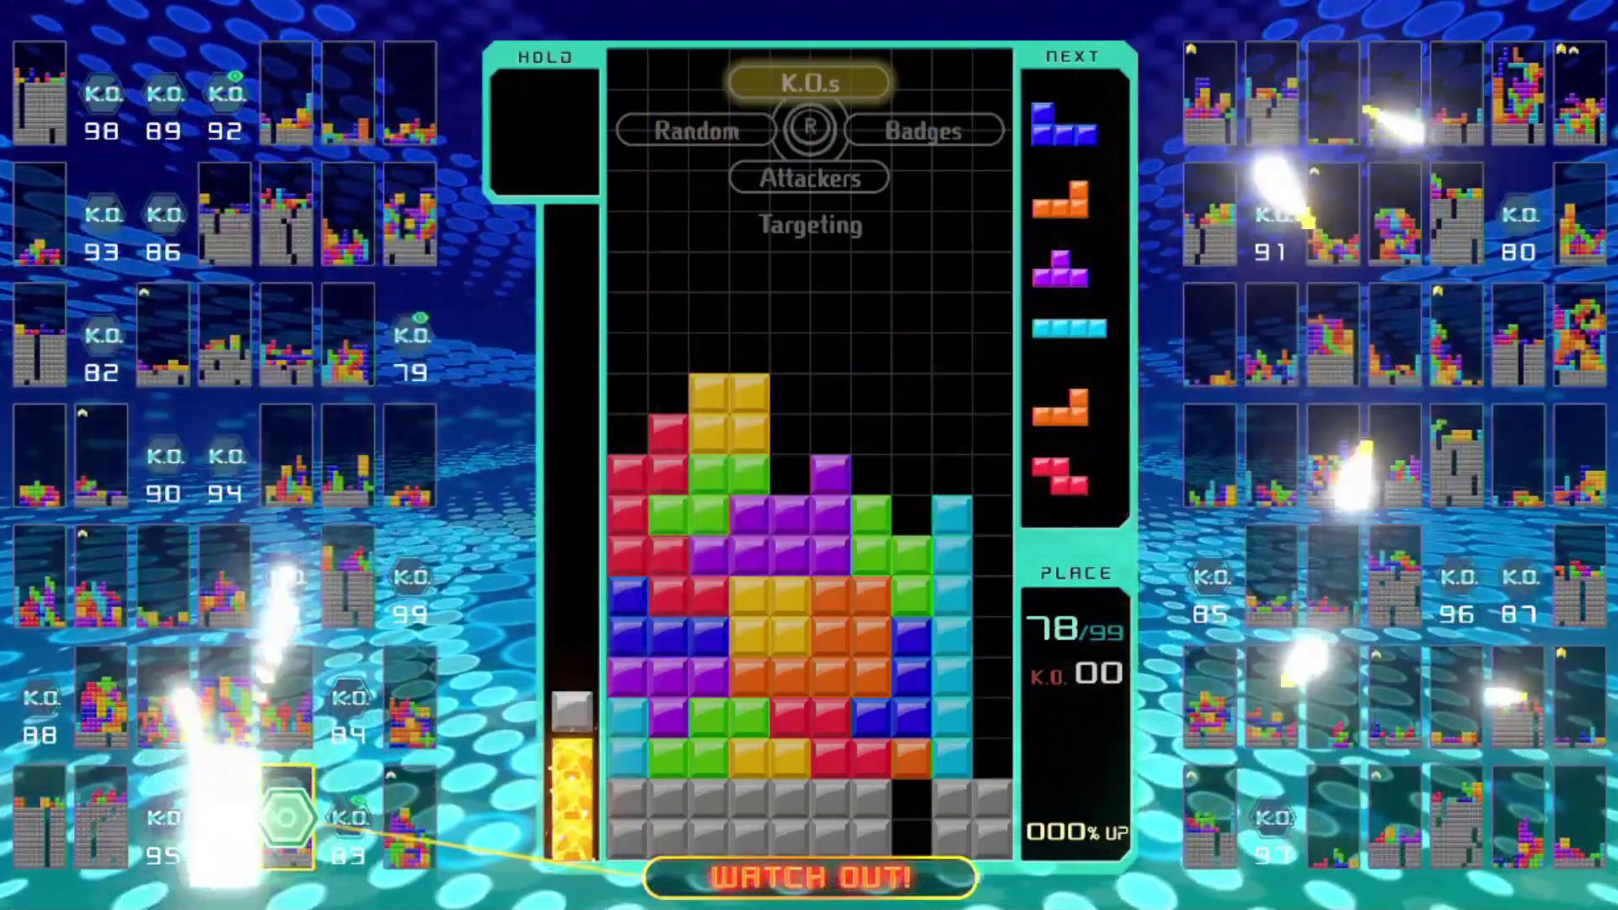
{"action": "key", "text": "x"}
{"action": "key", "text": "Right"}
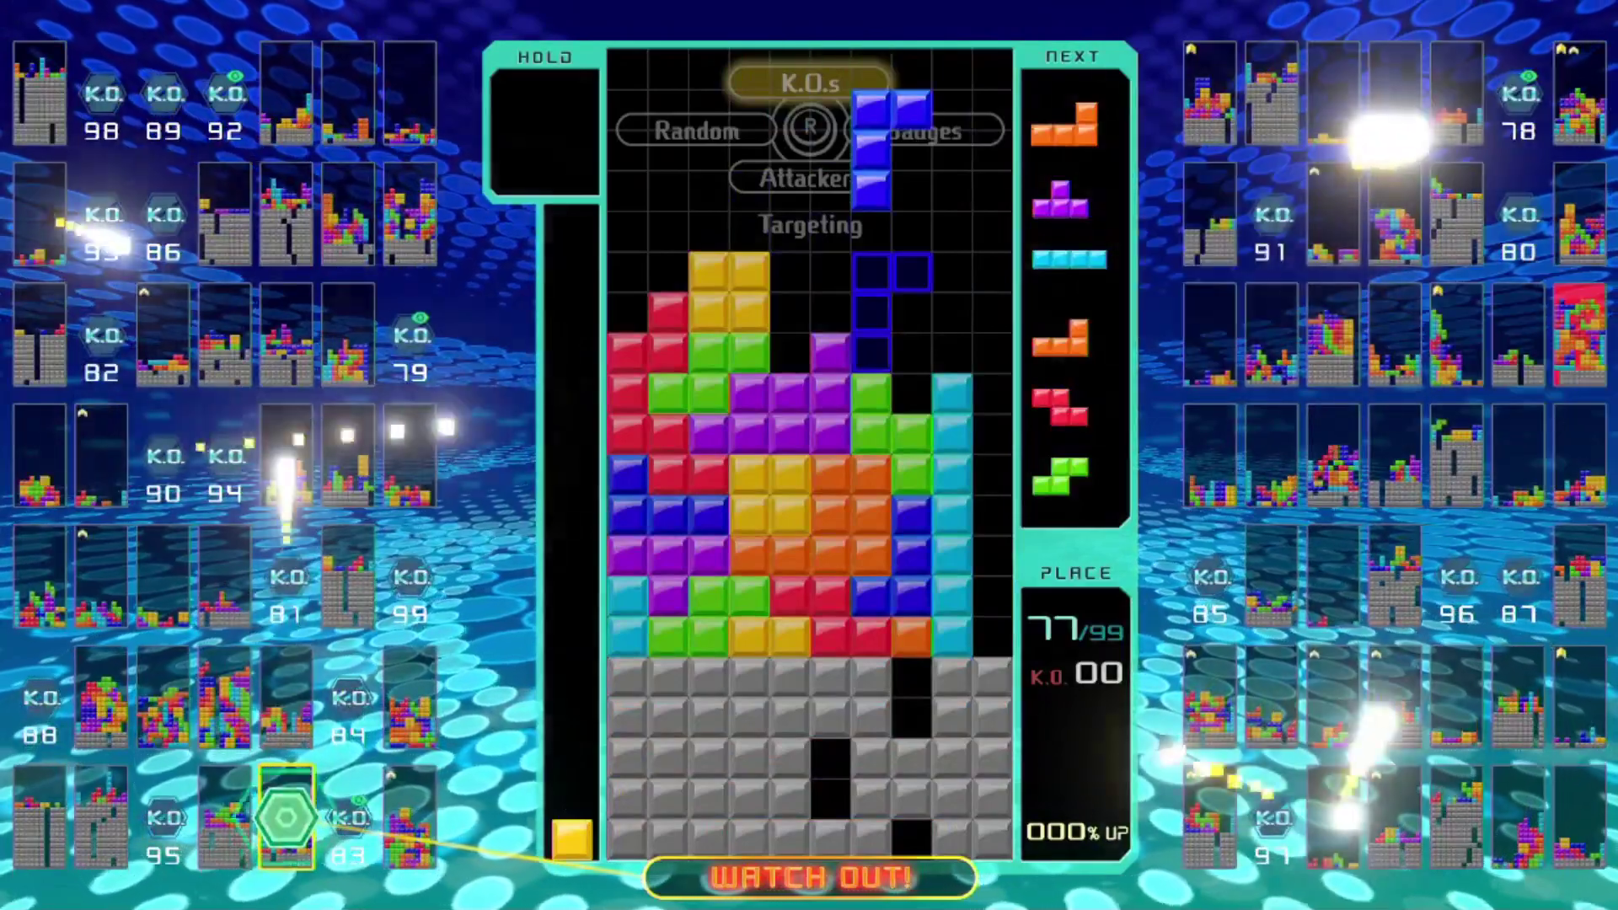
{"action": "key", "text": "x"}
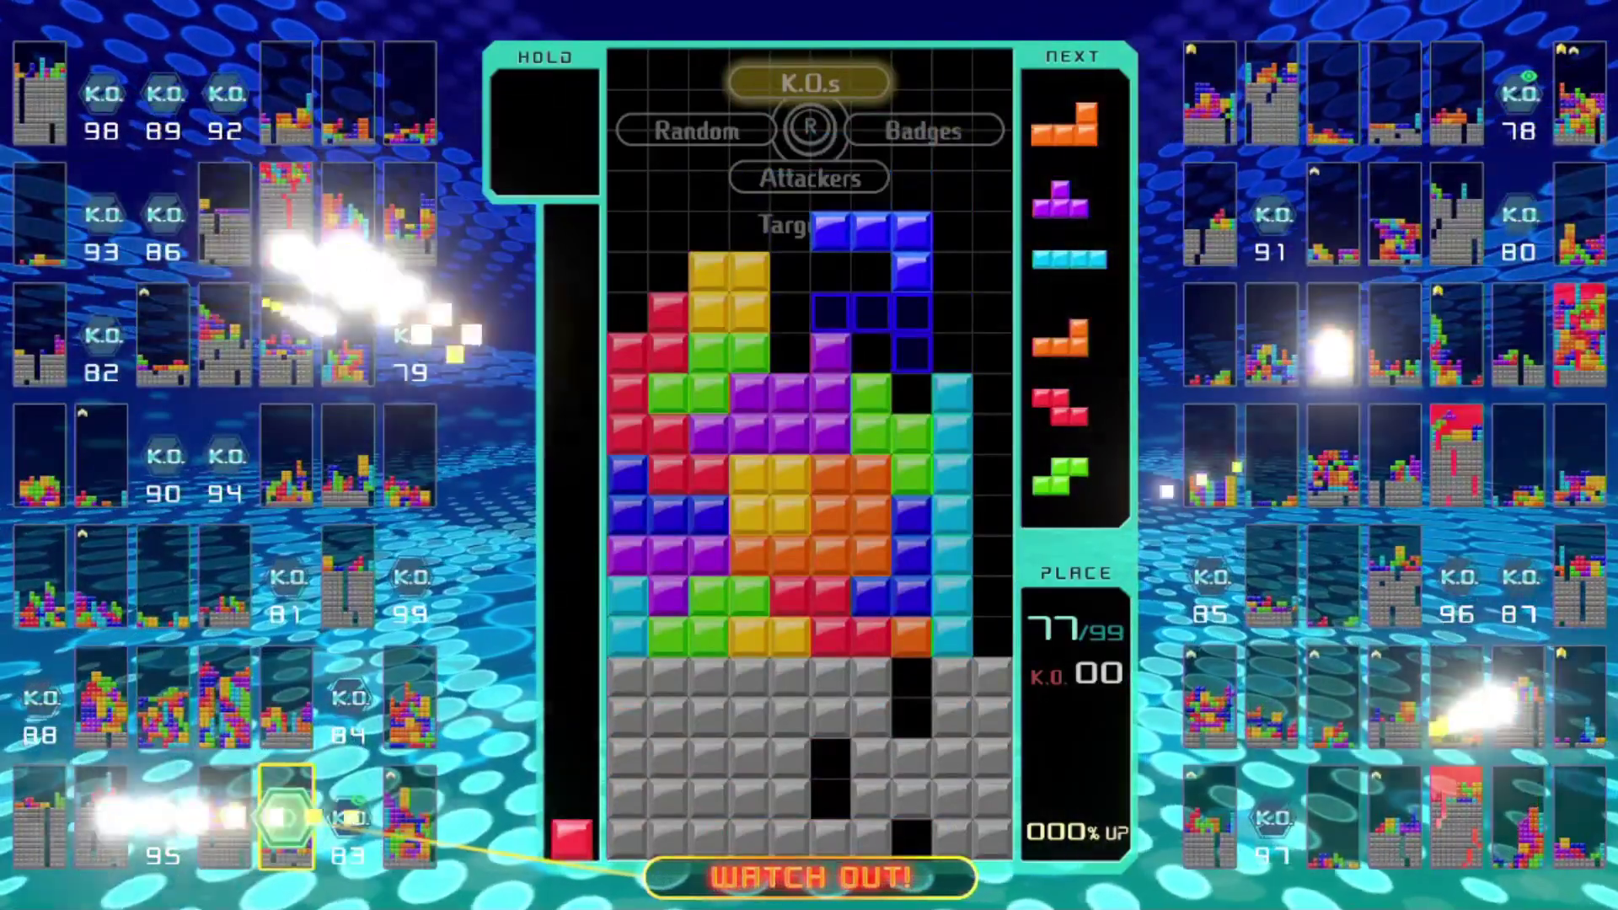
{"action": "key", "text": "Up"}
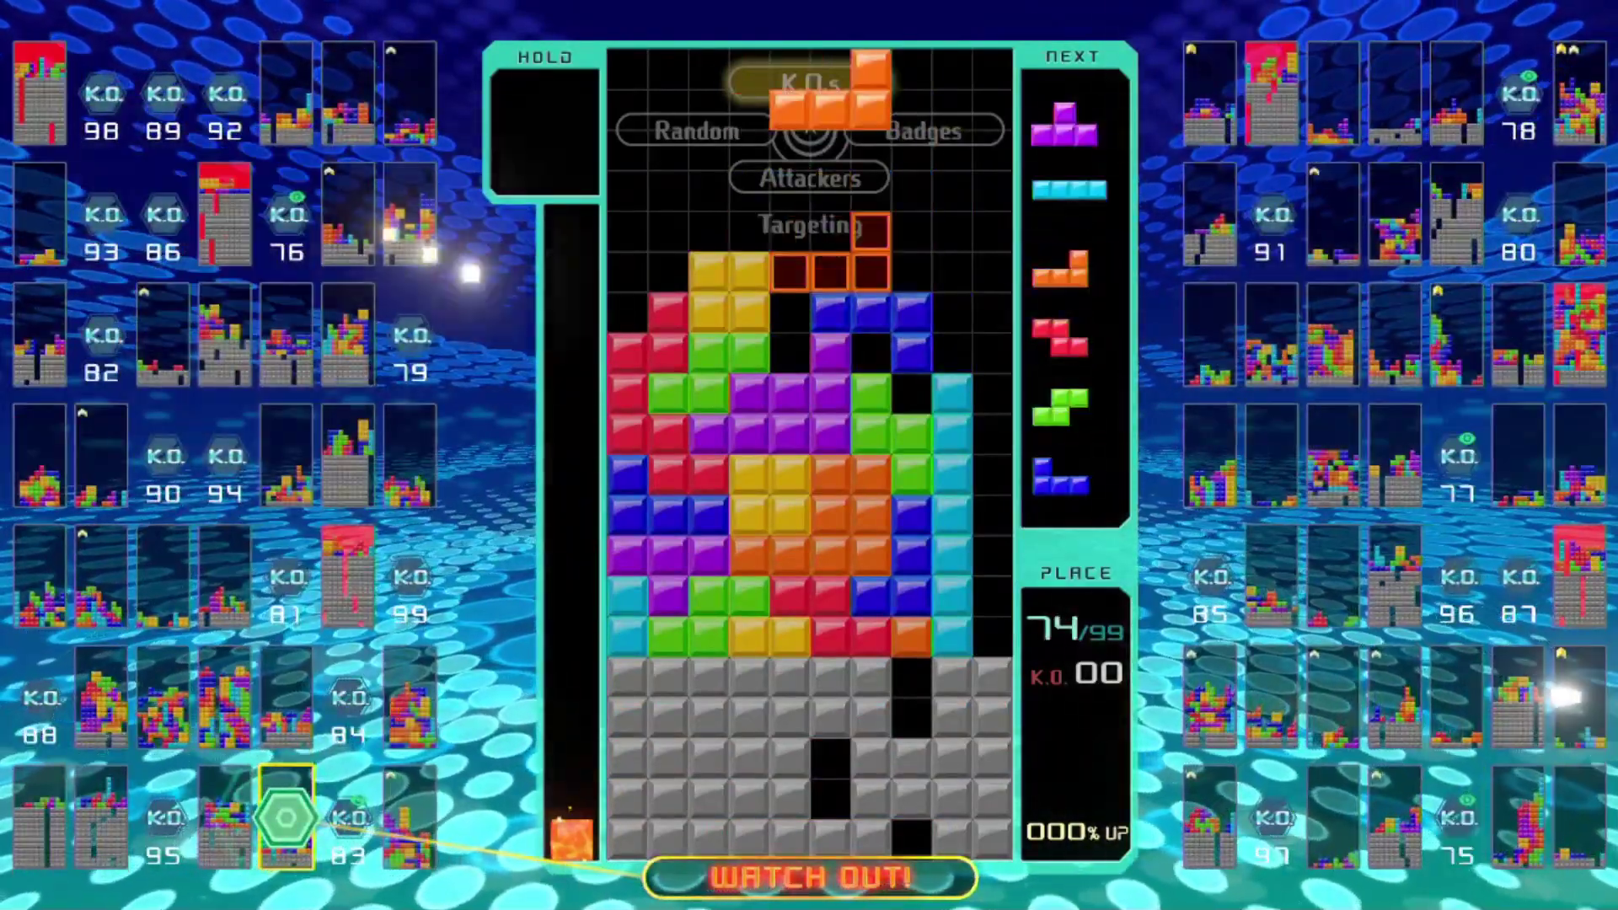
- Stack the orange L and downward T, then drop an I into the right well for a Tetris
{"action": "key", "text": "Right"}
{"action": "key", "text": "Up"}
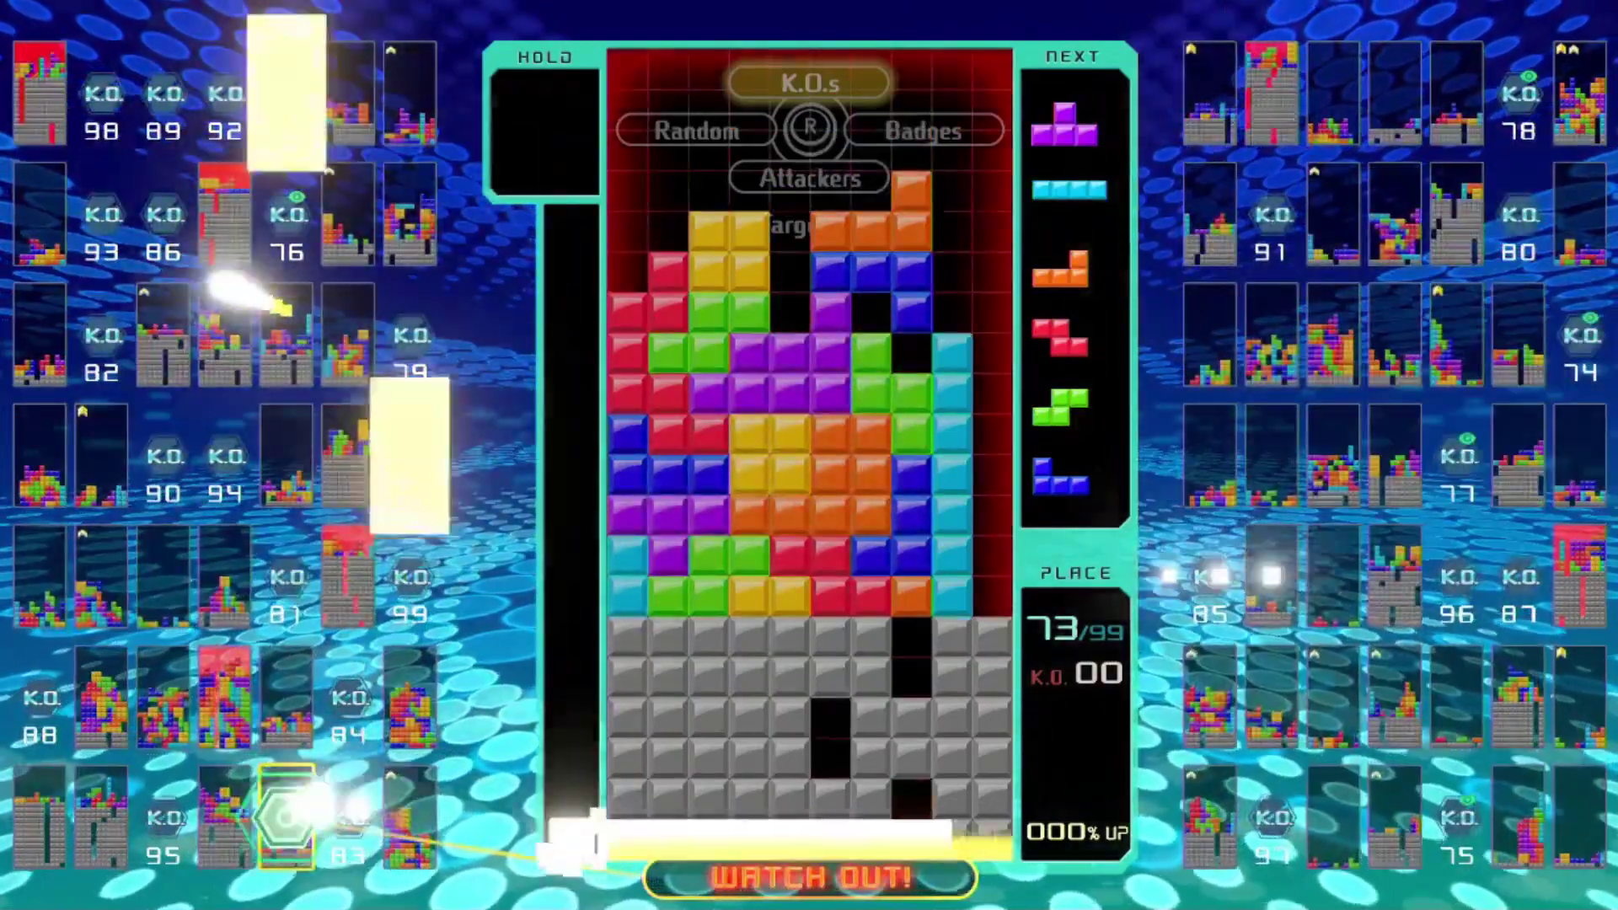
{"action": "key", "text": "x"}
{"action": "key", "text": "x"}
{"action": "key", "text": "Up"}
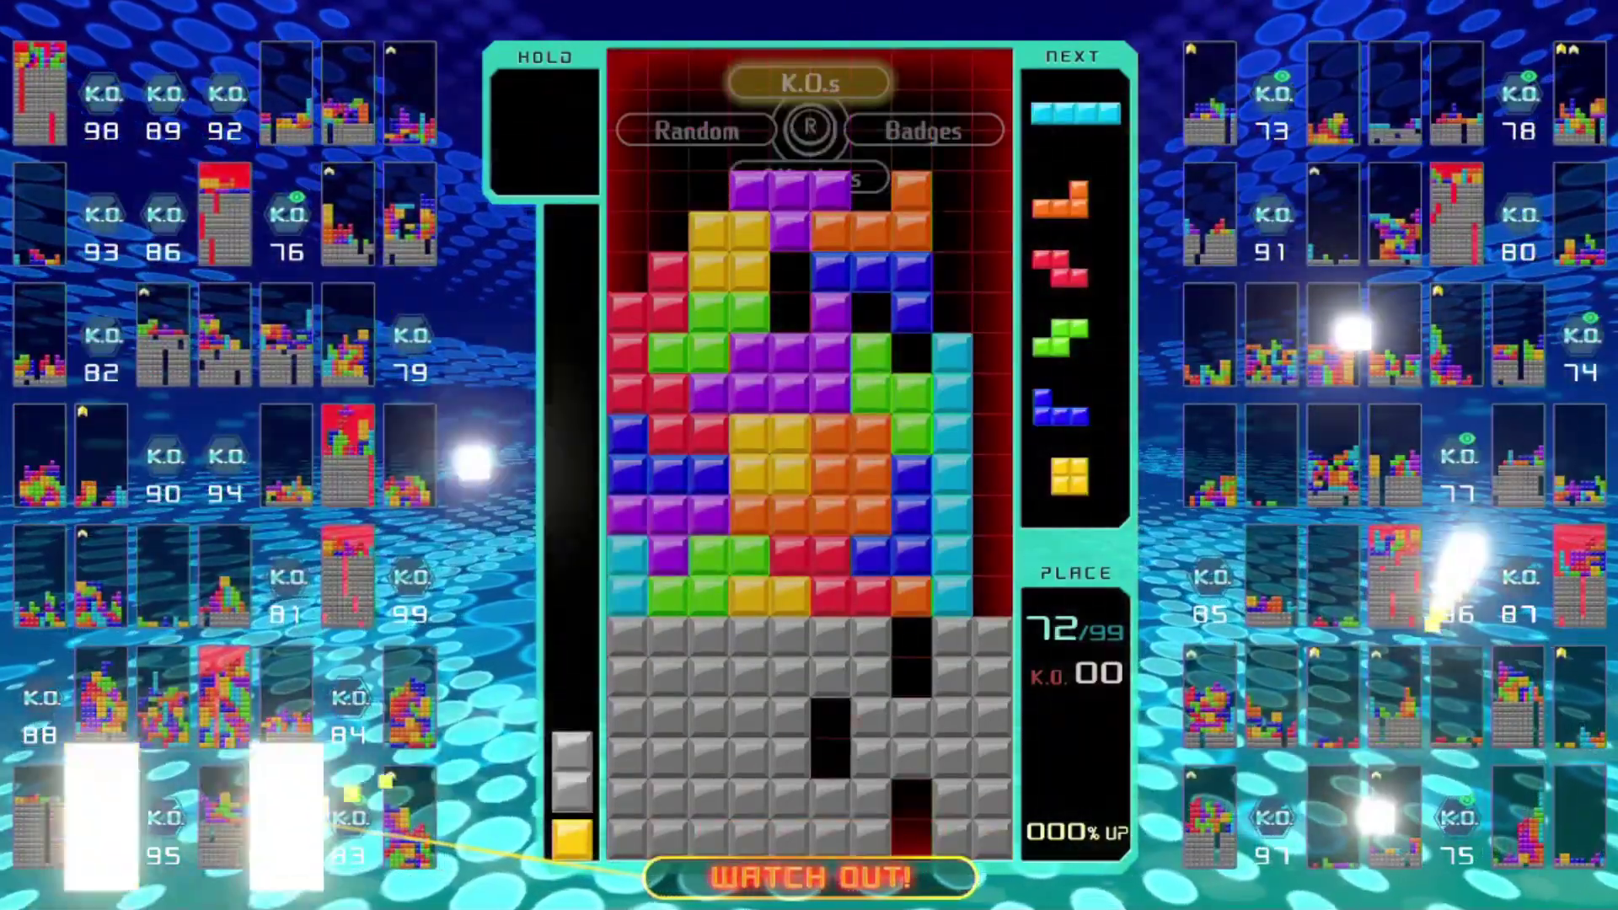
{"action": "key", "text": "x"}
{"action": "key", "text": "Right"}
{"action": "key", "text": "Right"}
{"action": "key", "text": "Right"}
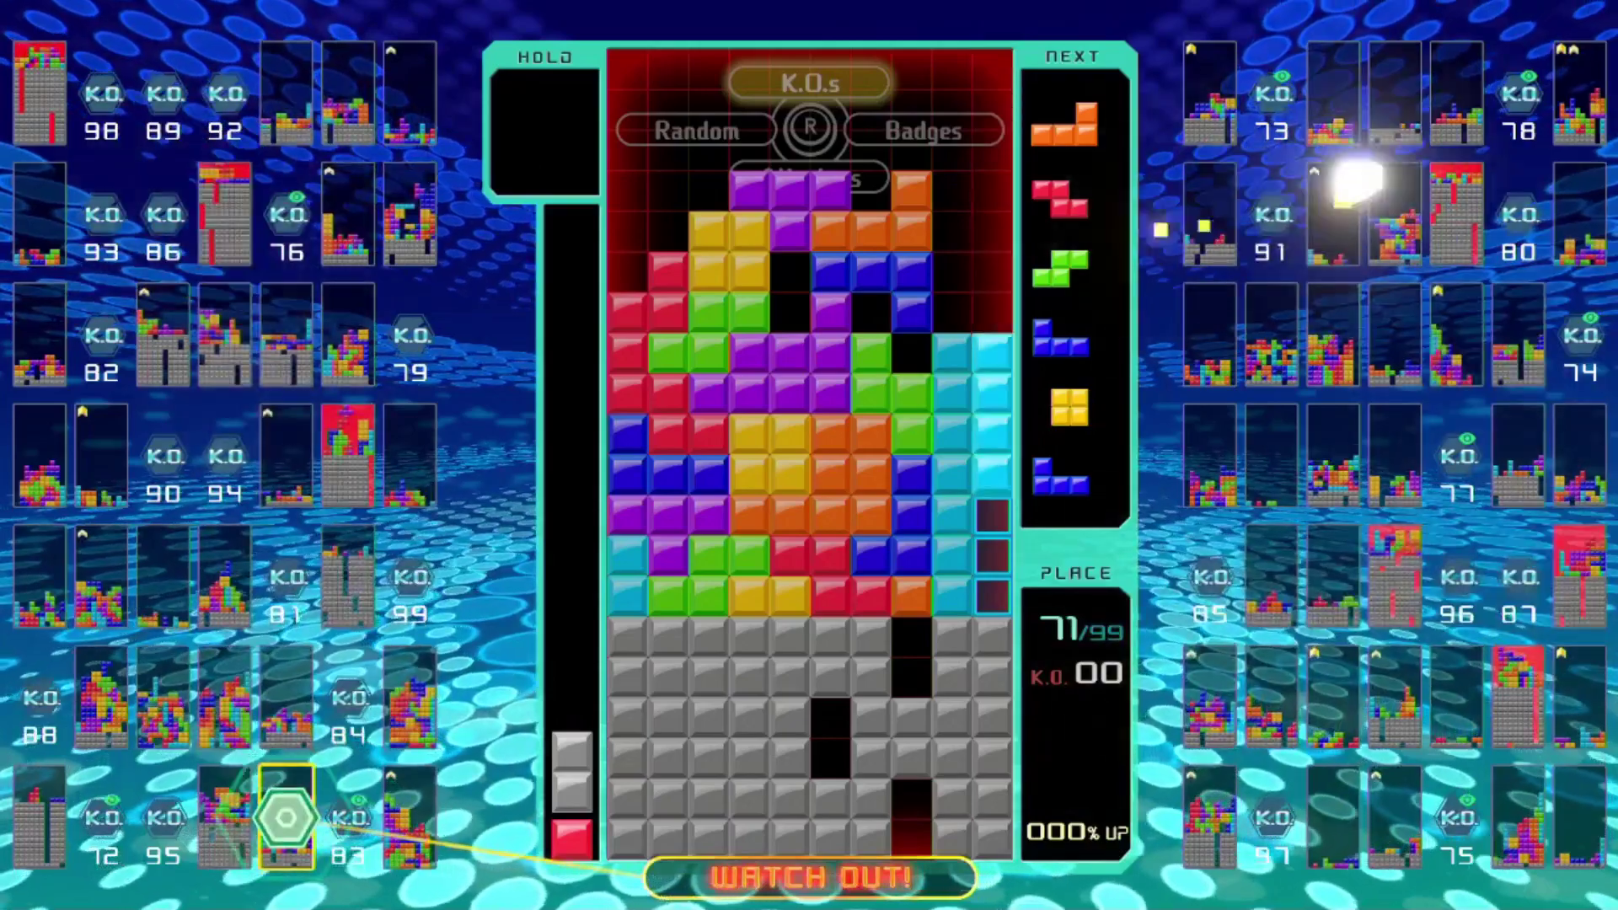
{"action": "key", "text": "Up"}
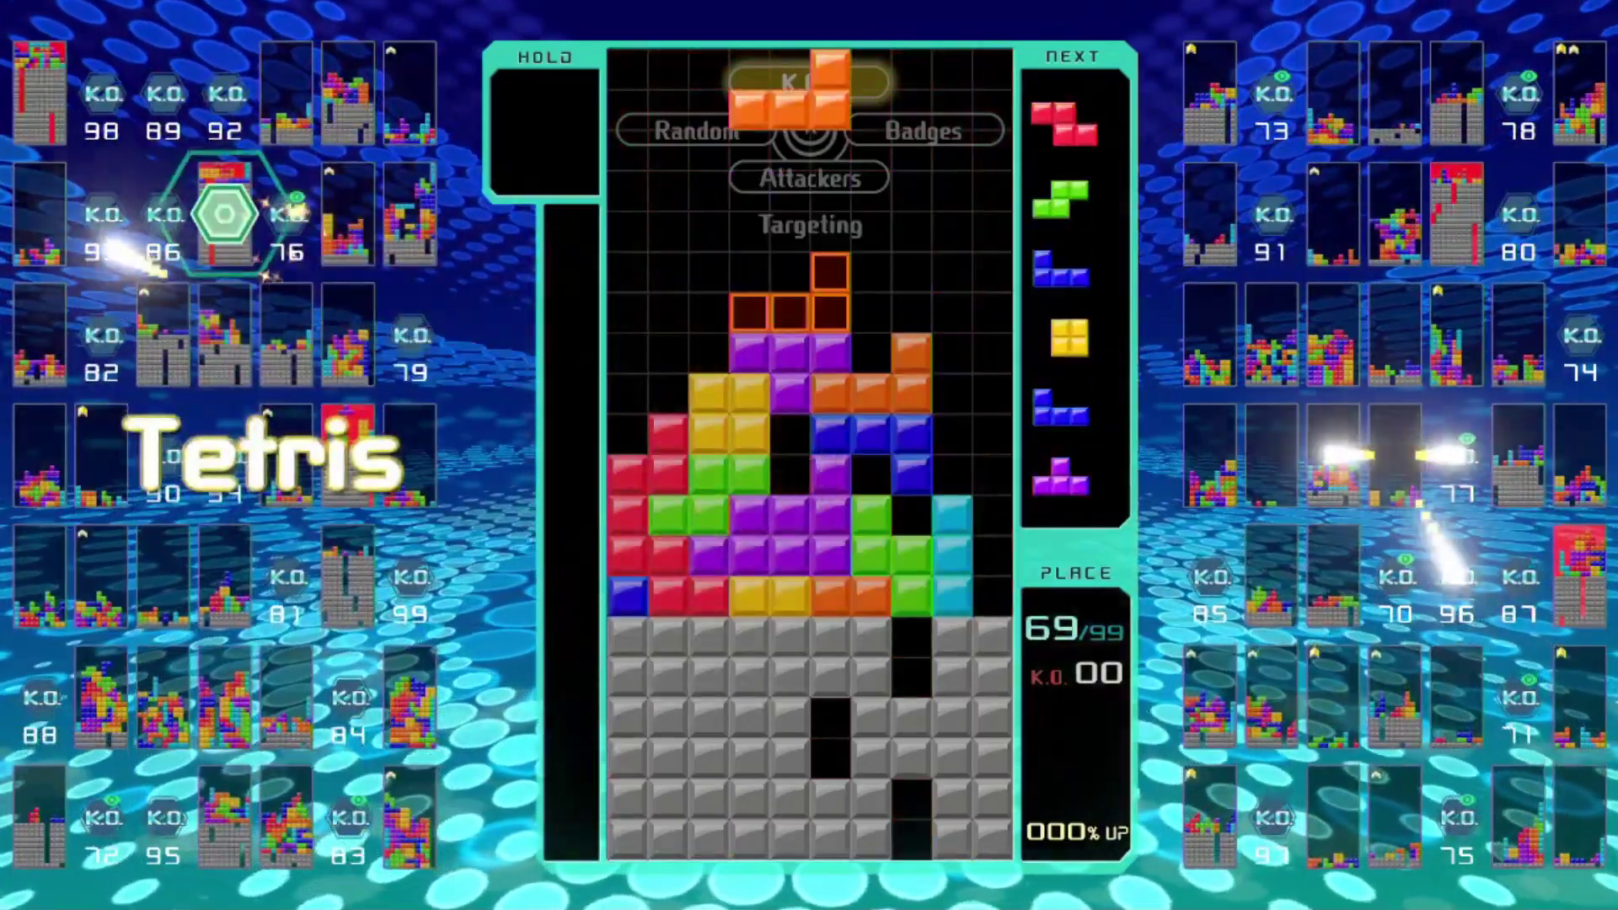
- Lock an upright orange L, then drop an upright red Z two columns right
{"action": "key", "text": "Right"}
{"action": "key", "text": "Right"}
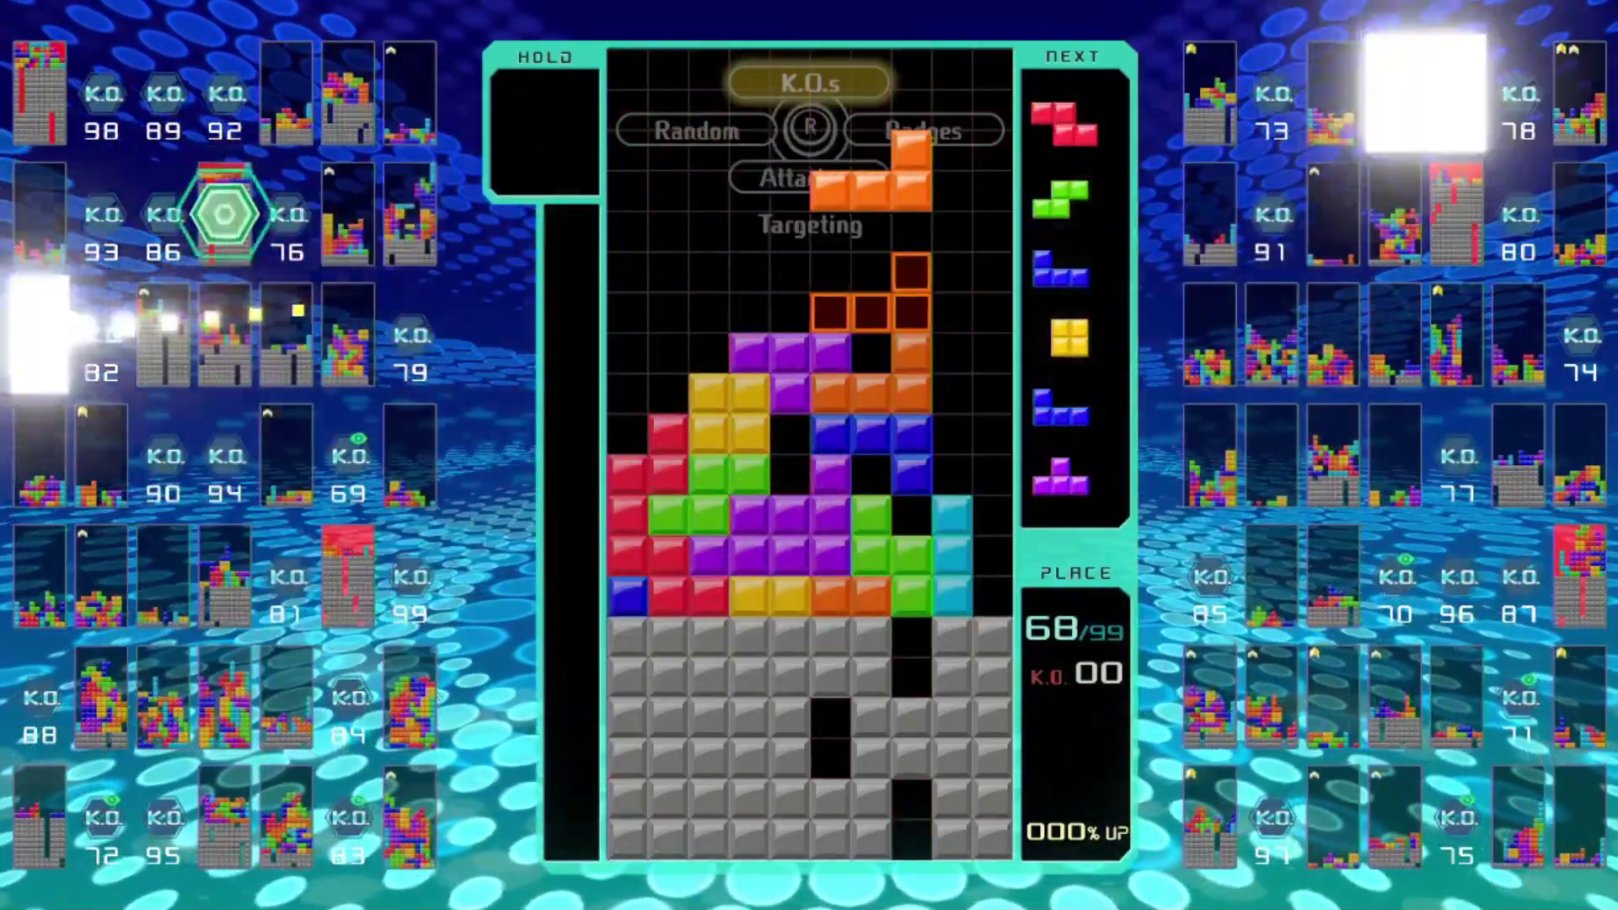
{"action": "key", "text": "x"}
{"action": "key", "text": "Left"}
{"action": "key", "text": "Left"}
{"action": "key", "text": "Left"}
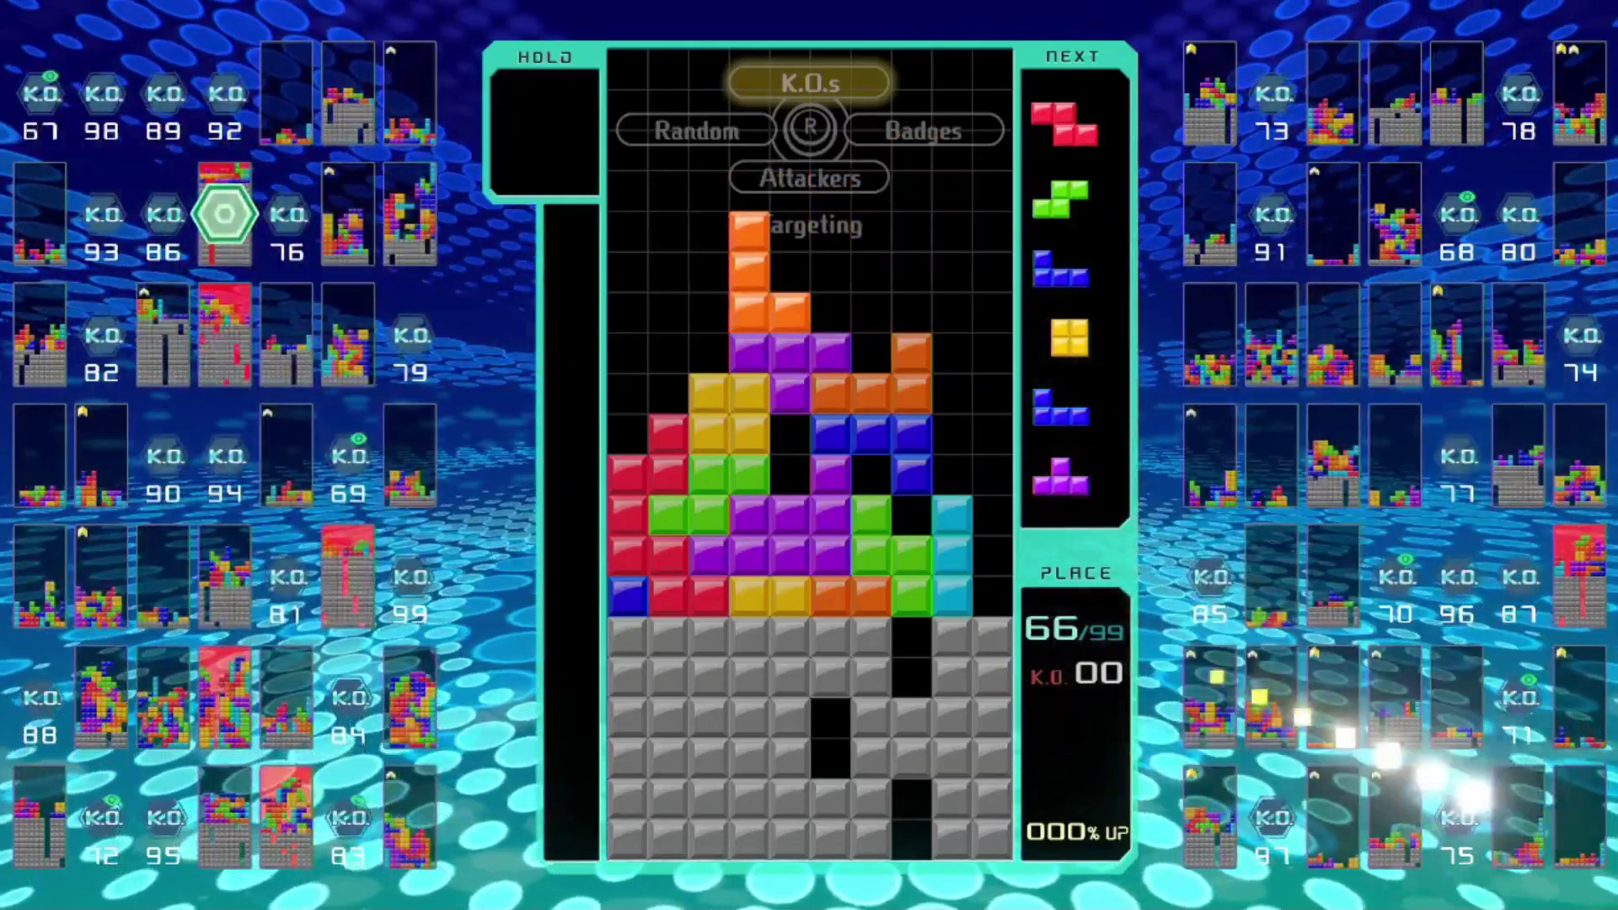
{"action": "key", "text": "Up"}
{"action": "key", "text": "x"}
{"action": "key", "text": "Right"}
{"action": "key", "text": "Right"}
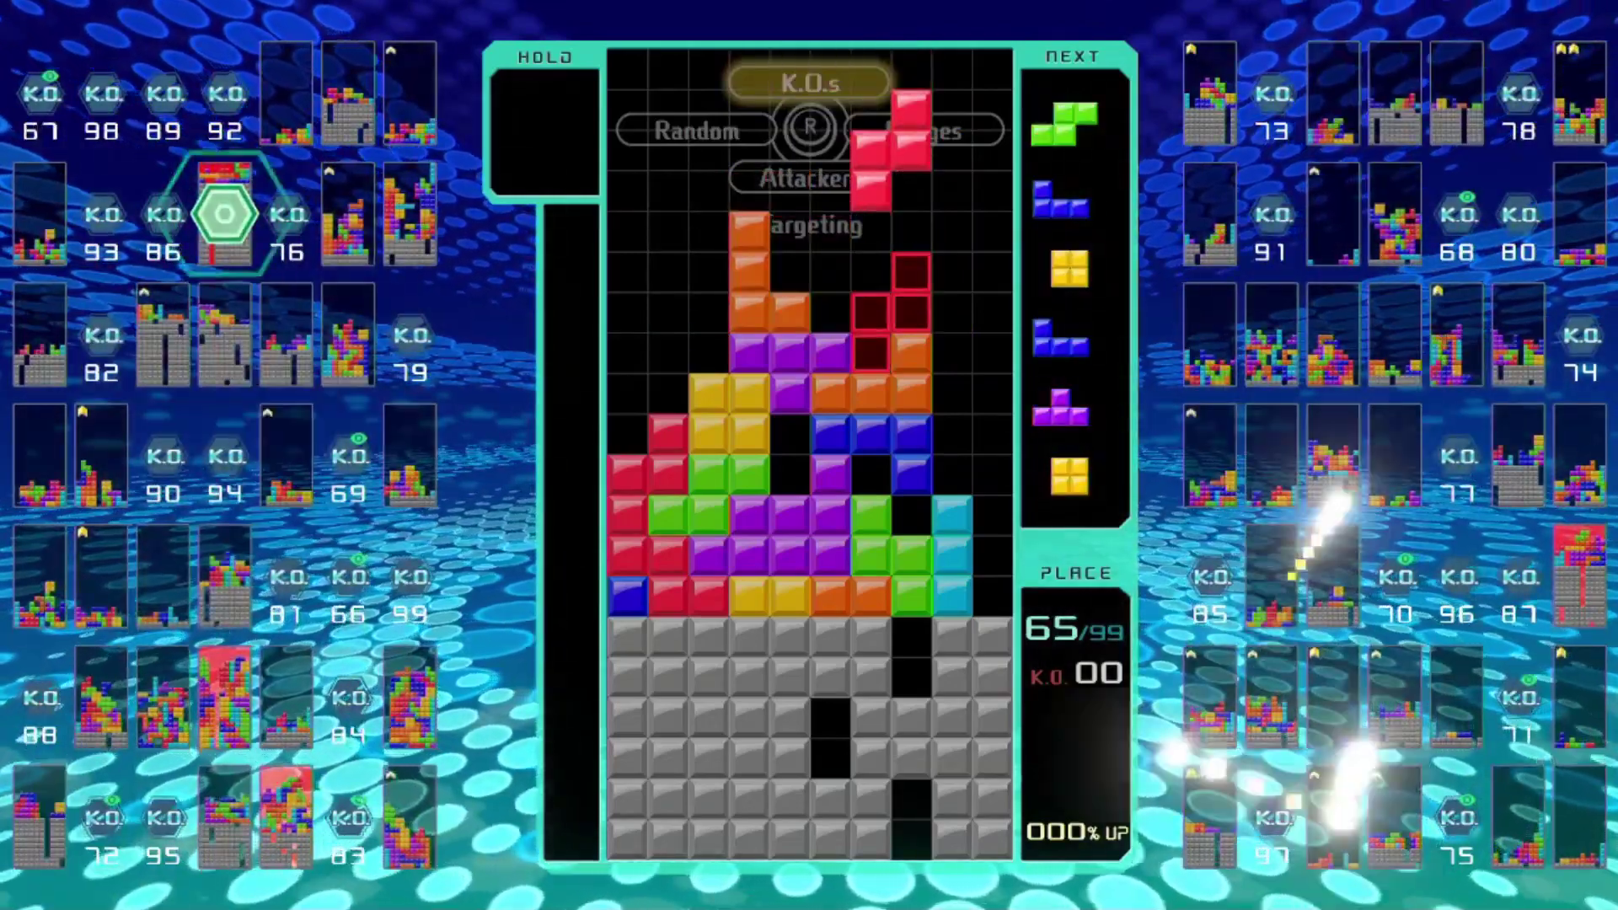
{"action": "key", "text": "Up"}
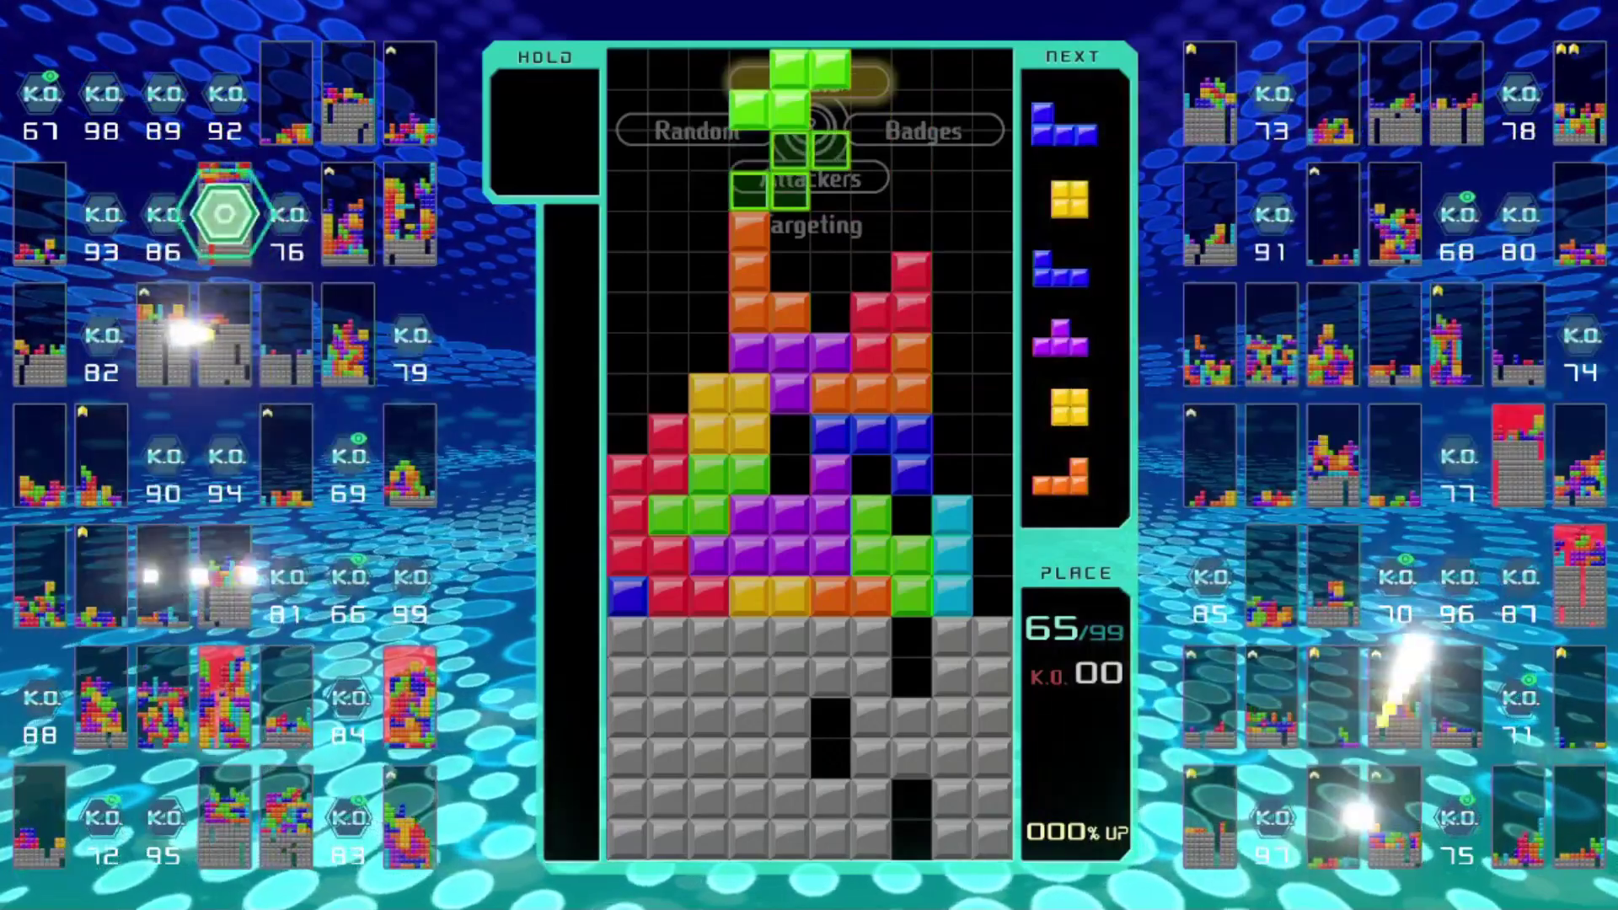
- Lock the upright green S and drop an upright blue J into the leftmost column
{"action": "key", "text": "x"}
{"action": "key", "text": "Up"}
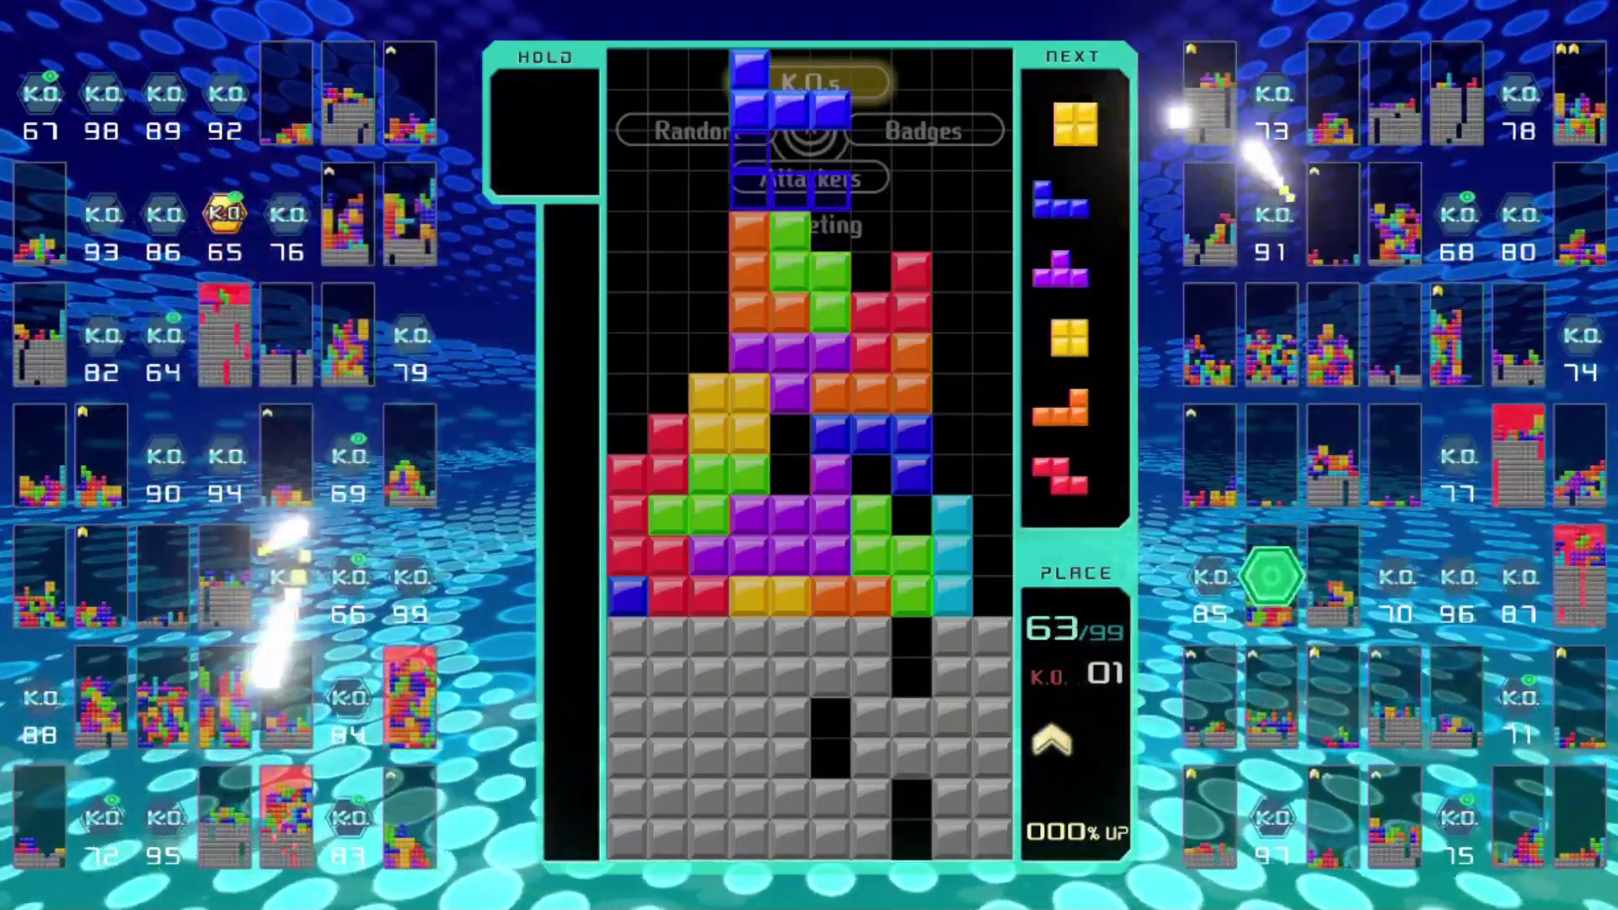
{"action": "key", "text": "Left"}
{"action": "key", "text": "x"}
{"action": "key", "text": "Left"}
{"action": "key", "text": "Left"}
{"action": "key", "text": "Left"}
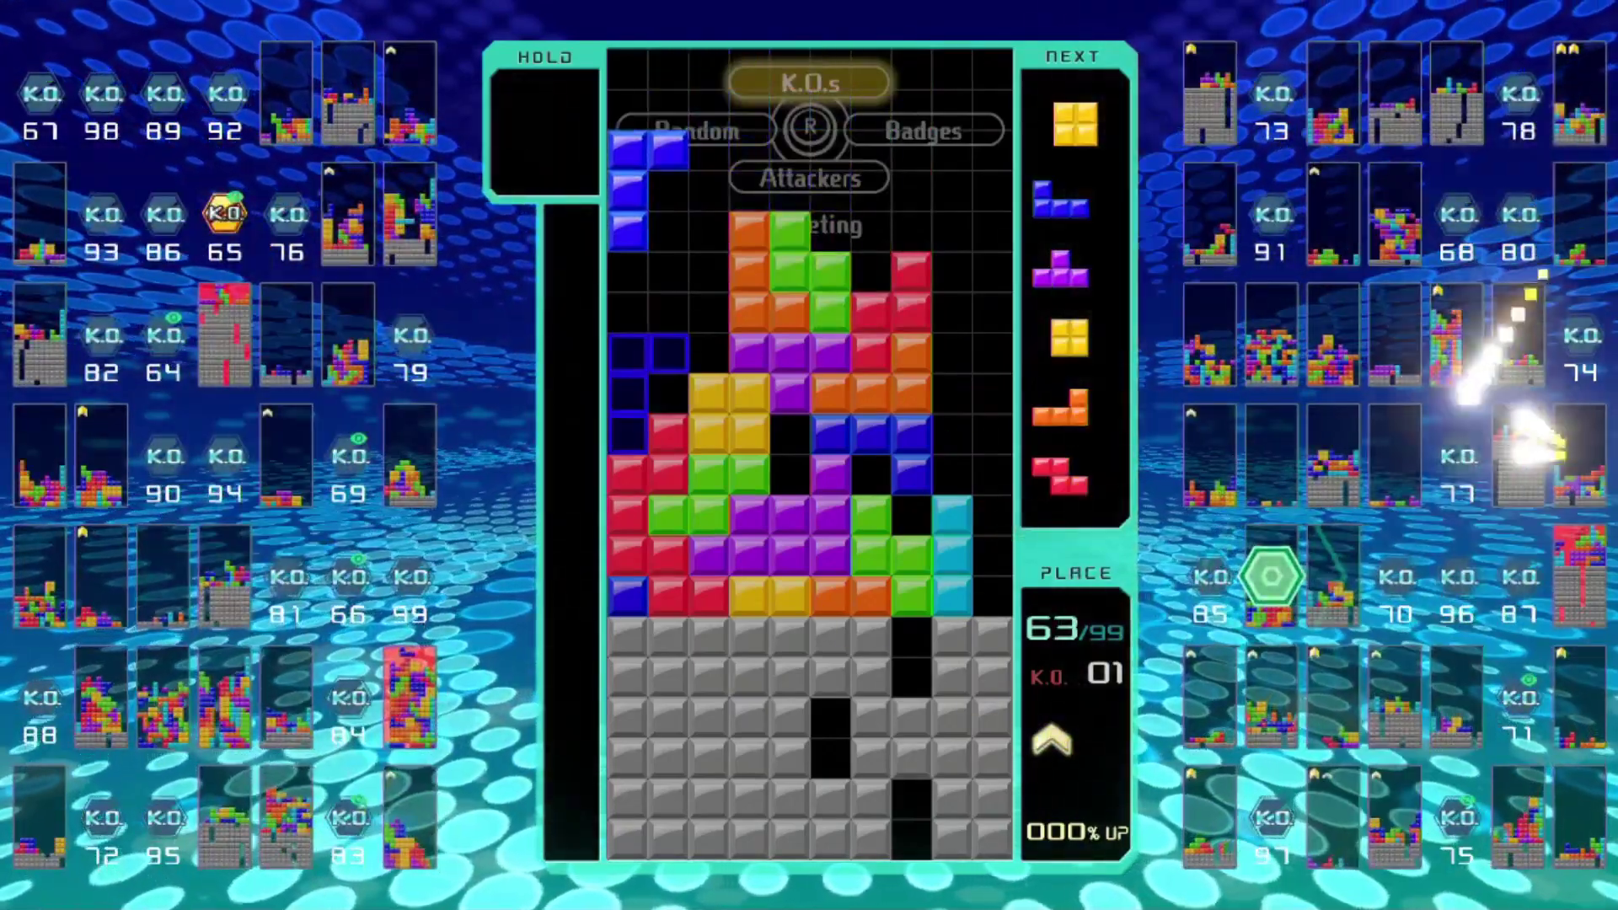
{"action": "key", "text": "Up"}
{"action": "key", "text": "Left"}
{"action": "key", "text": "Left"}
{"action": "key", "text": "Left"}
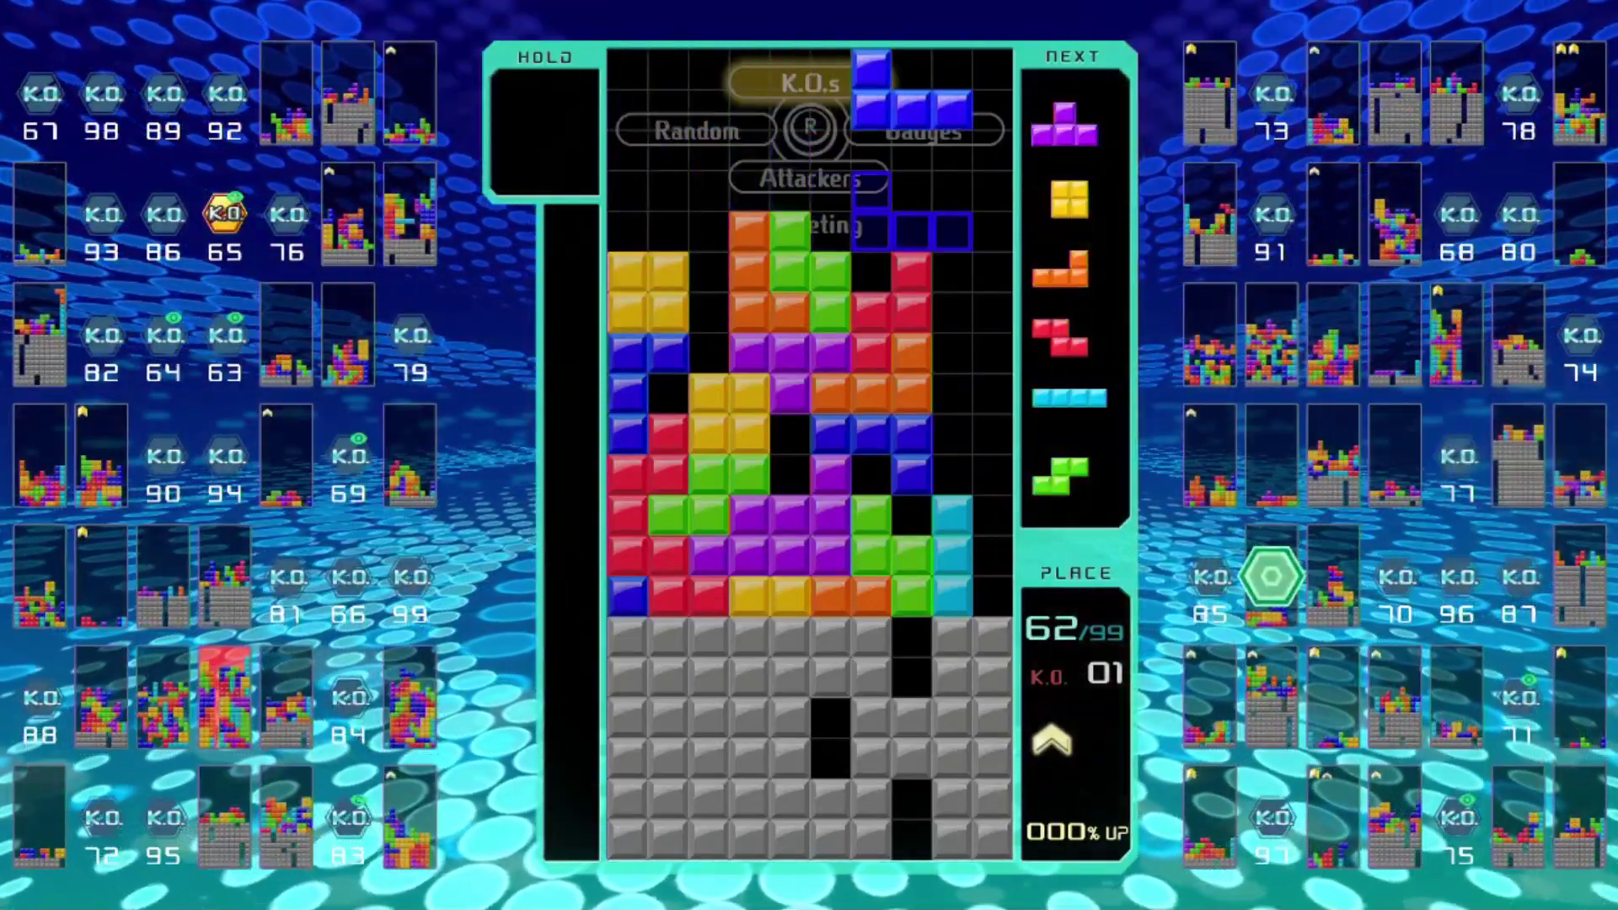
- Lock the blue J two columns left and the turned purple T onto the stack
{"action": "key", "text": "Left"}
{"action": "key", "text": "Left"}
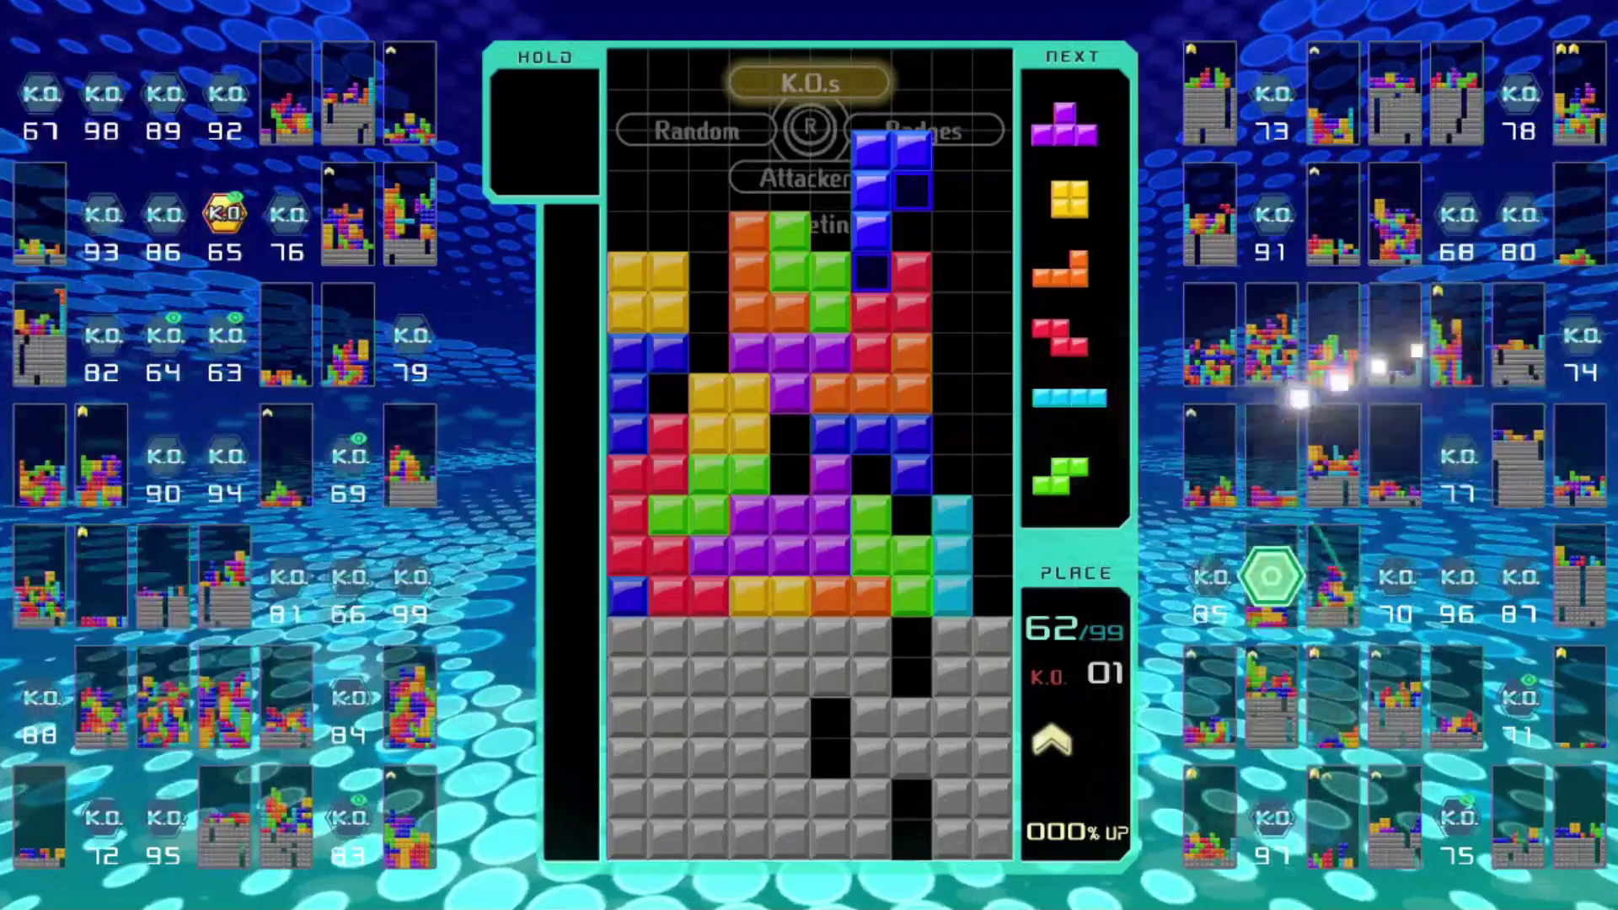
{"action": "key", "text": "Up"}
{"action": "key", "text": "Left"}
{"action": "key", "text": "z"}
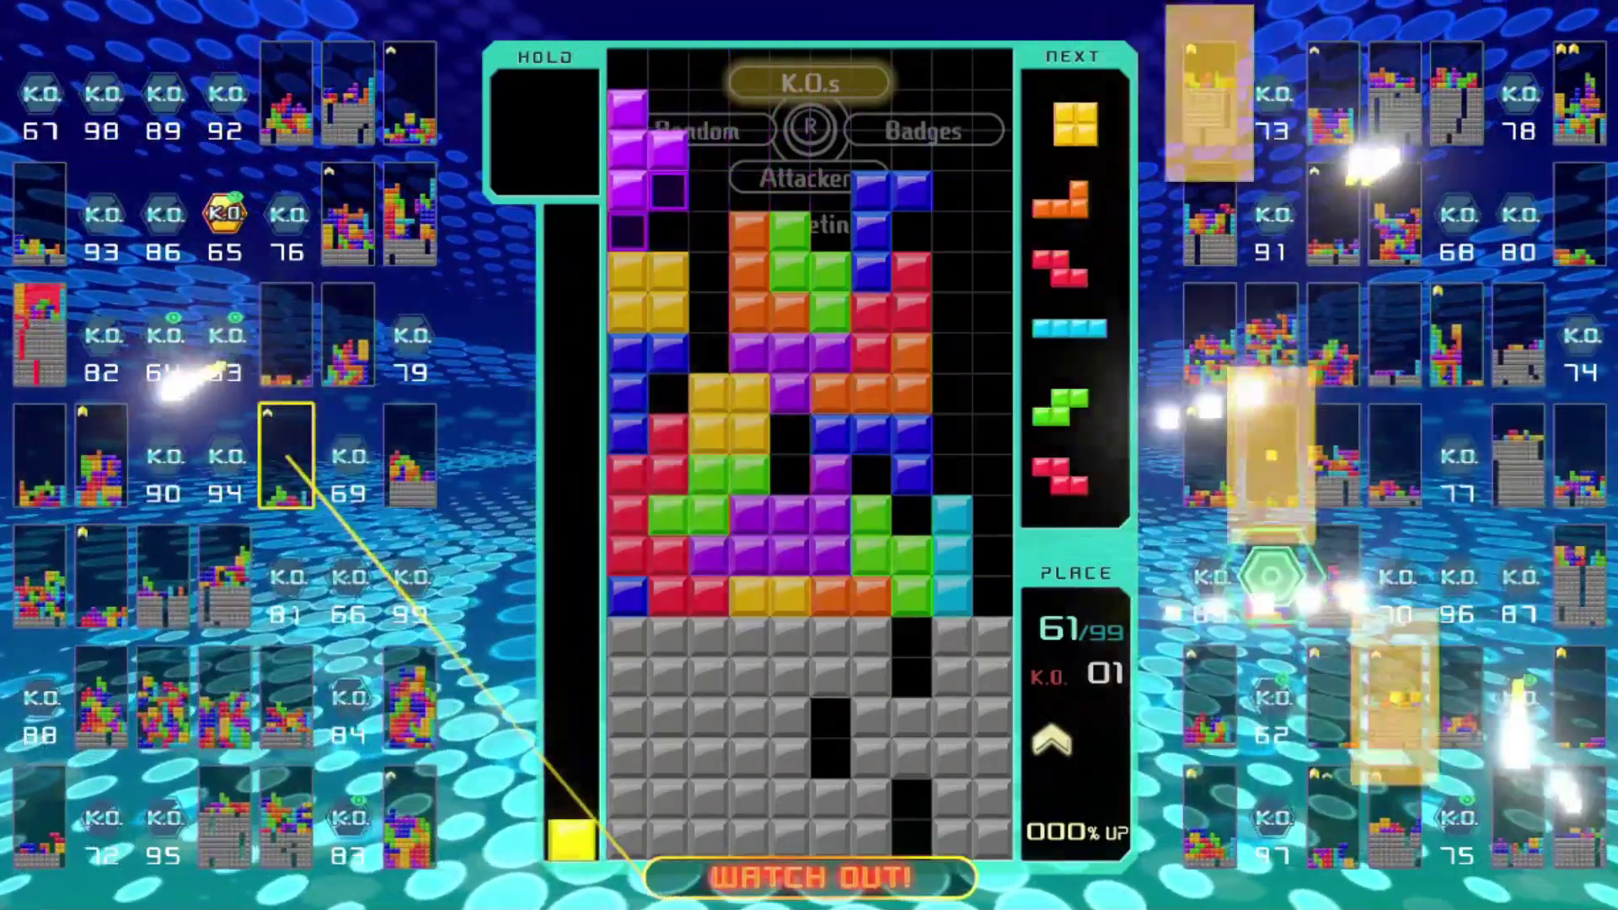
{"action": "key", "text": "Up"}
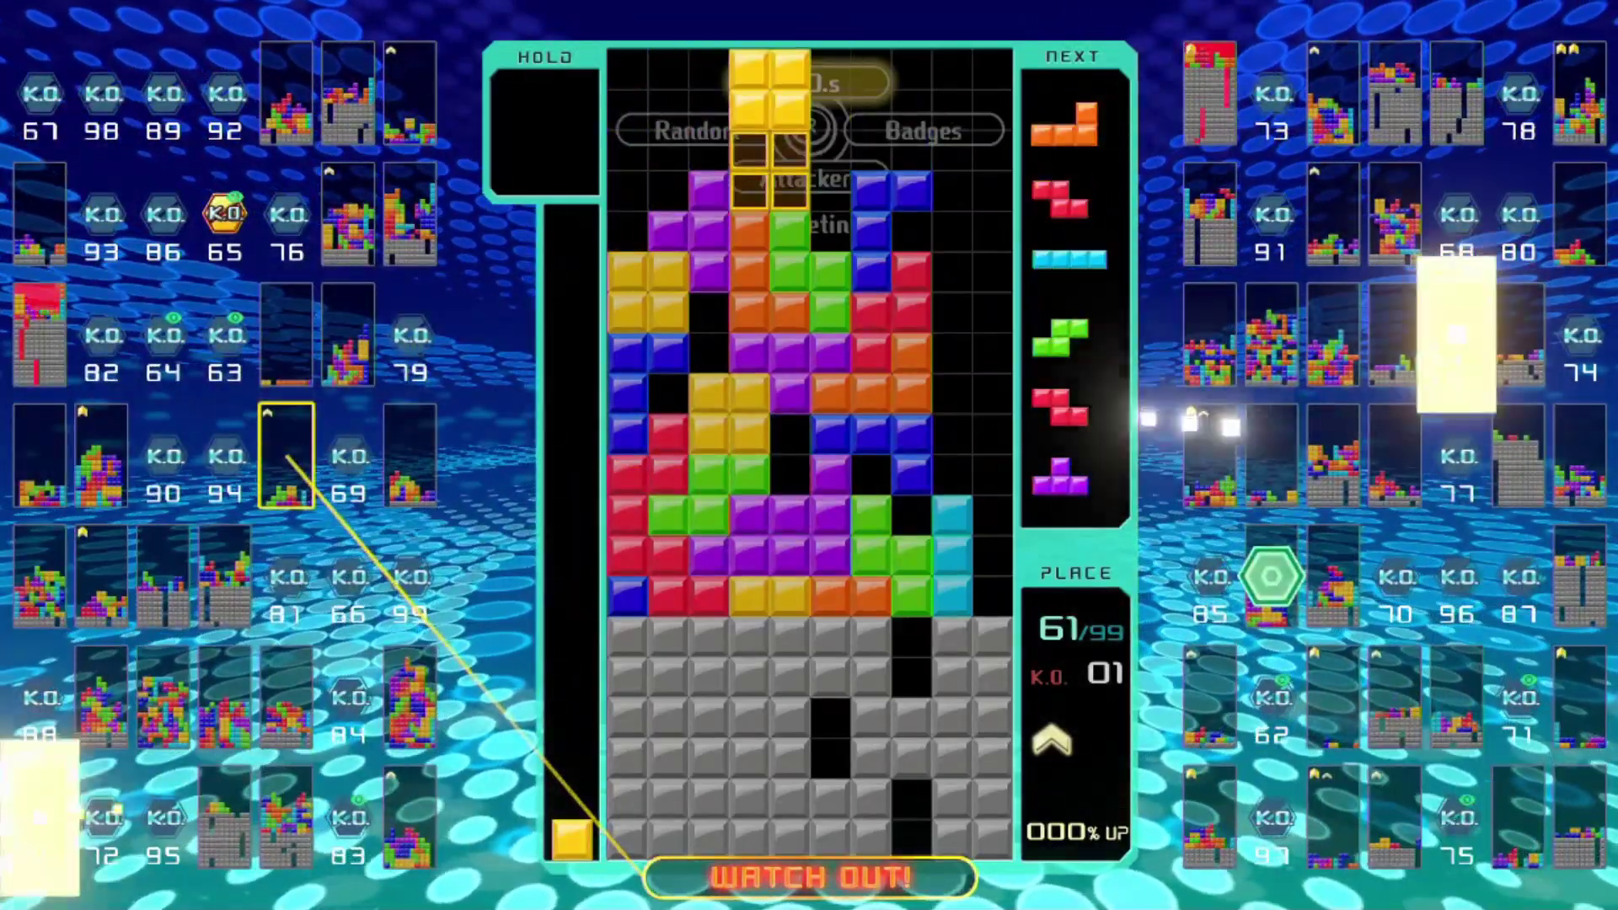
- Lock the yellow O and stand the orange L upright at the far left
{"action": "key", "text": "Up"}
{"action": "key", "text": "Left"}
{"action": "key", "text": "x"}
{"action": "key", "text": "Left"}
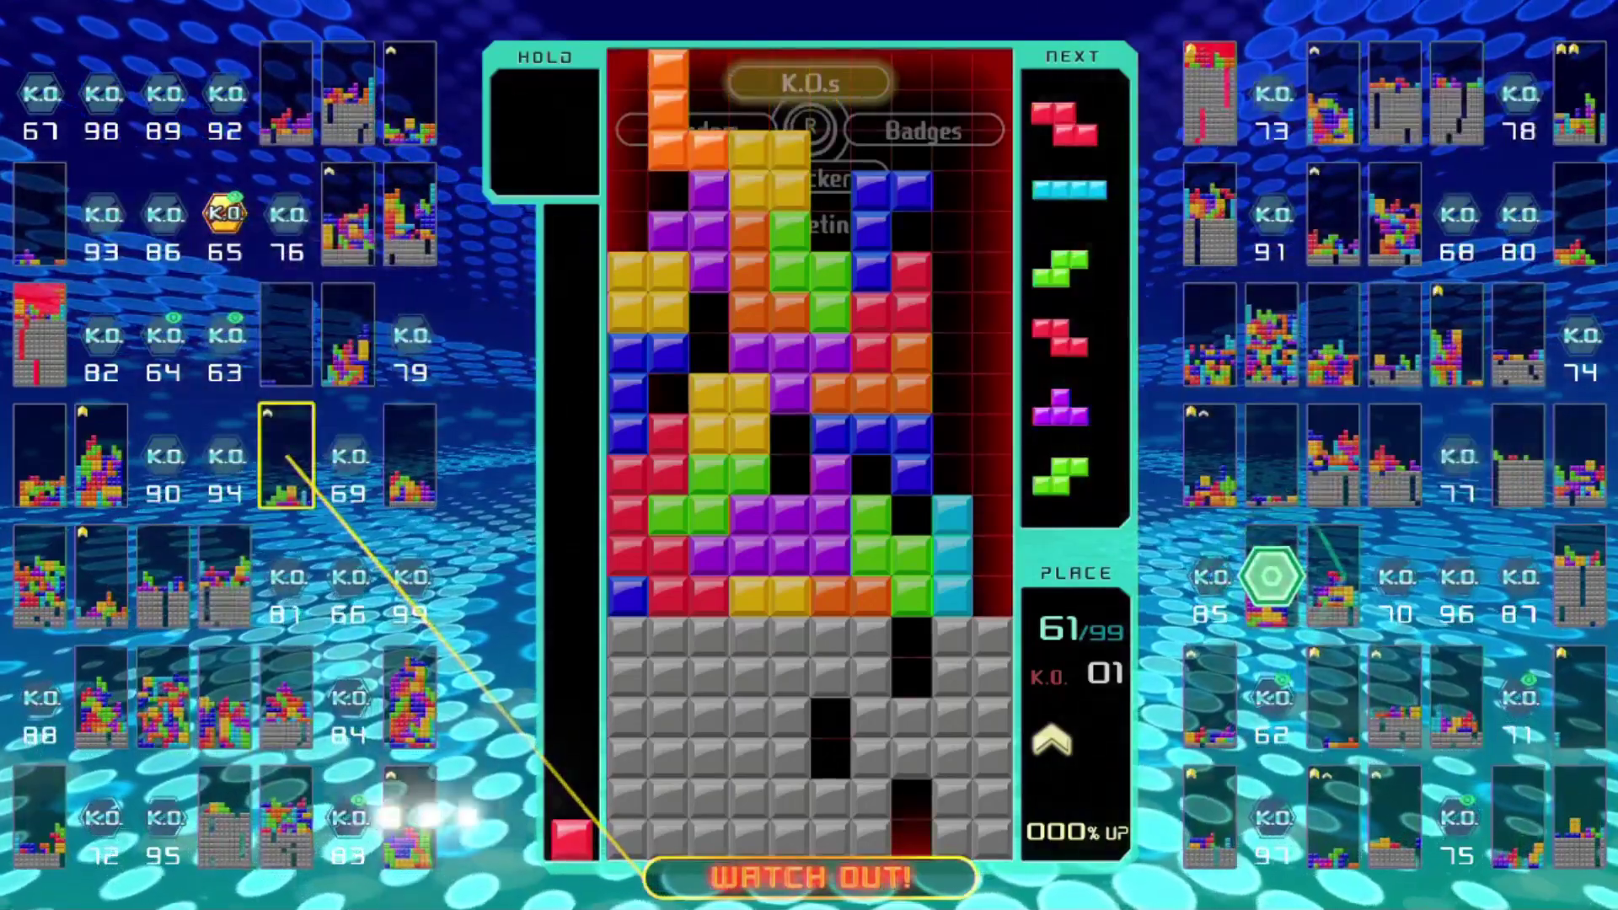
- Lock the orange L at the left and the red Z, then drop the cyan I down the right column
{"action": "key", "text": "Left"}
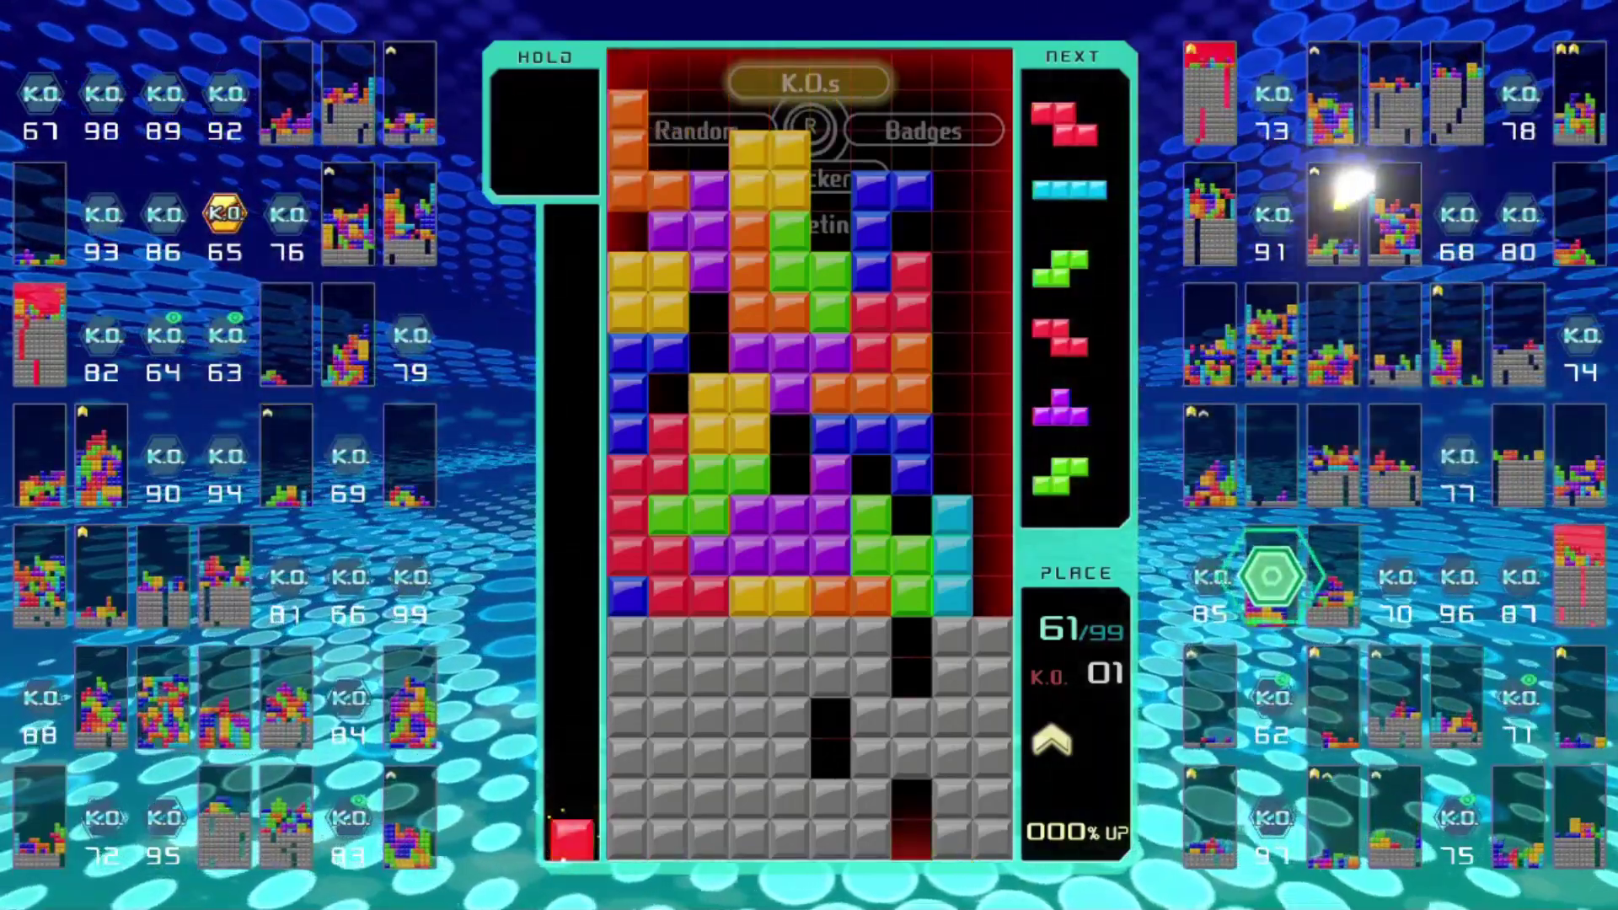
{"action": "key", "text": "Up"}
{"action": "key", "text": "Up"}
{"action": "key", "text": "x"}
{"action": "key", "text": "Right"}
{"action": "key", "text": "Right"}
{"action": "key", "text": "Right"}
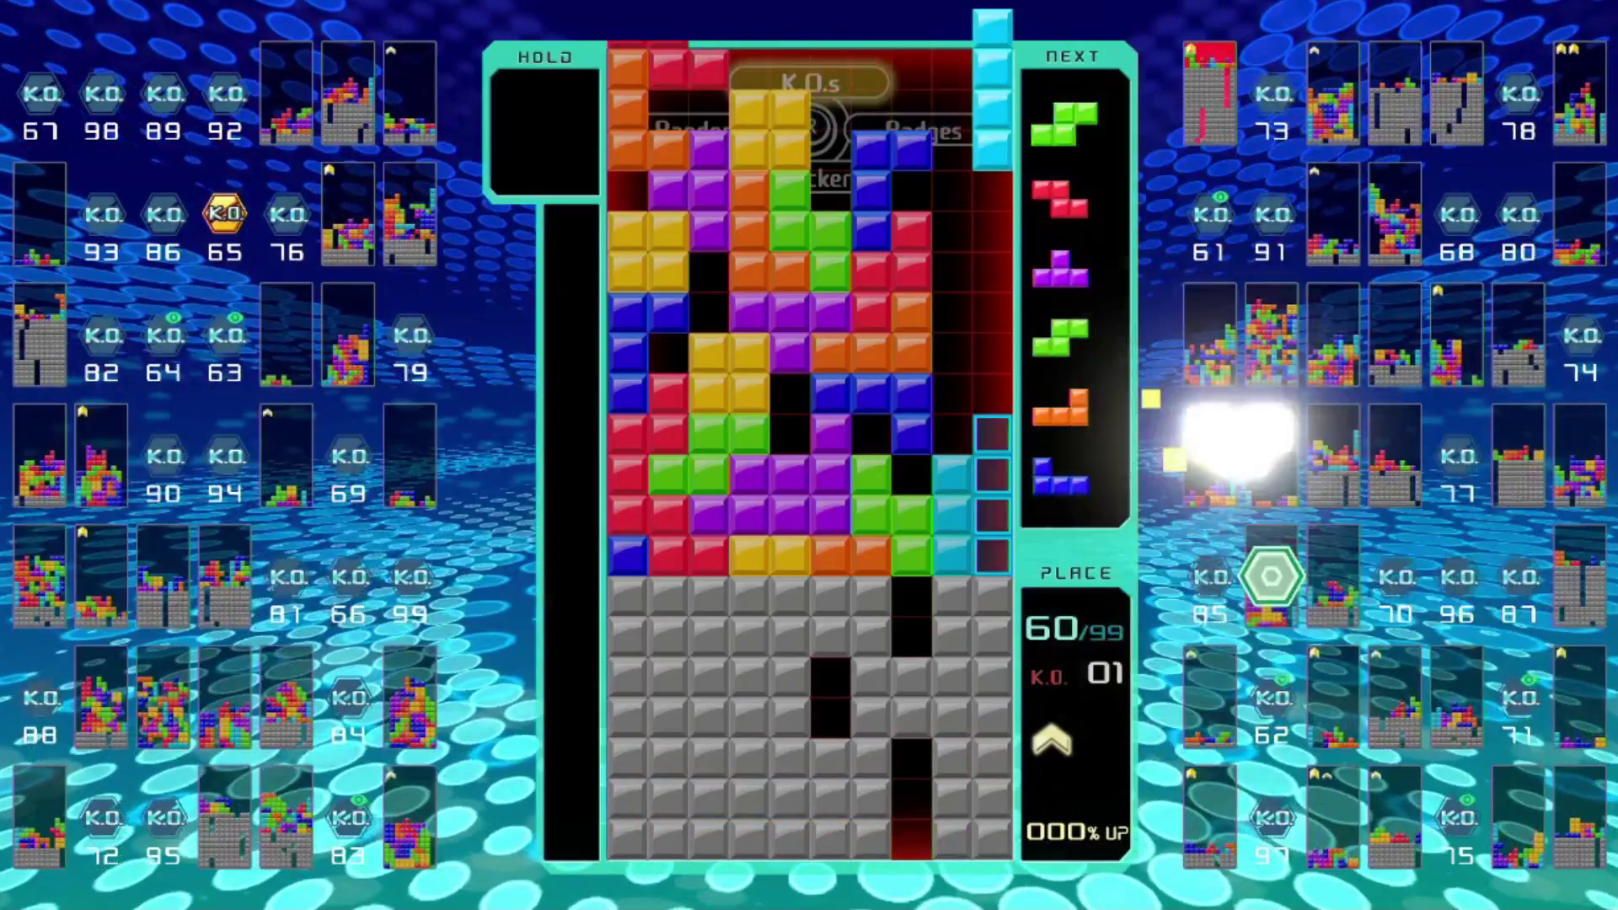
{"action": "key", "text": "Up"}
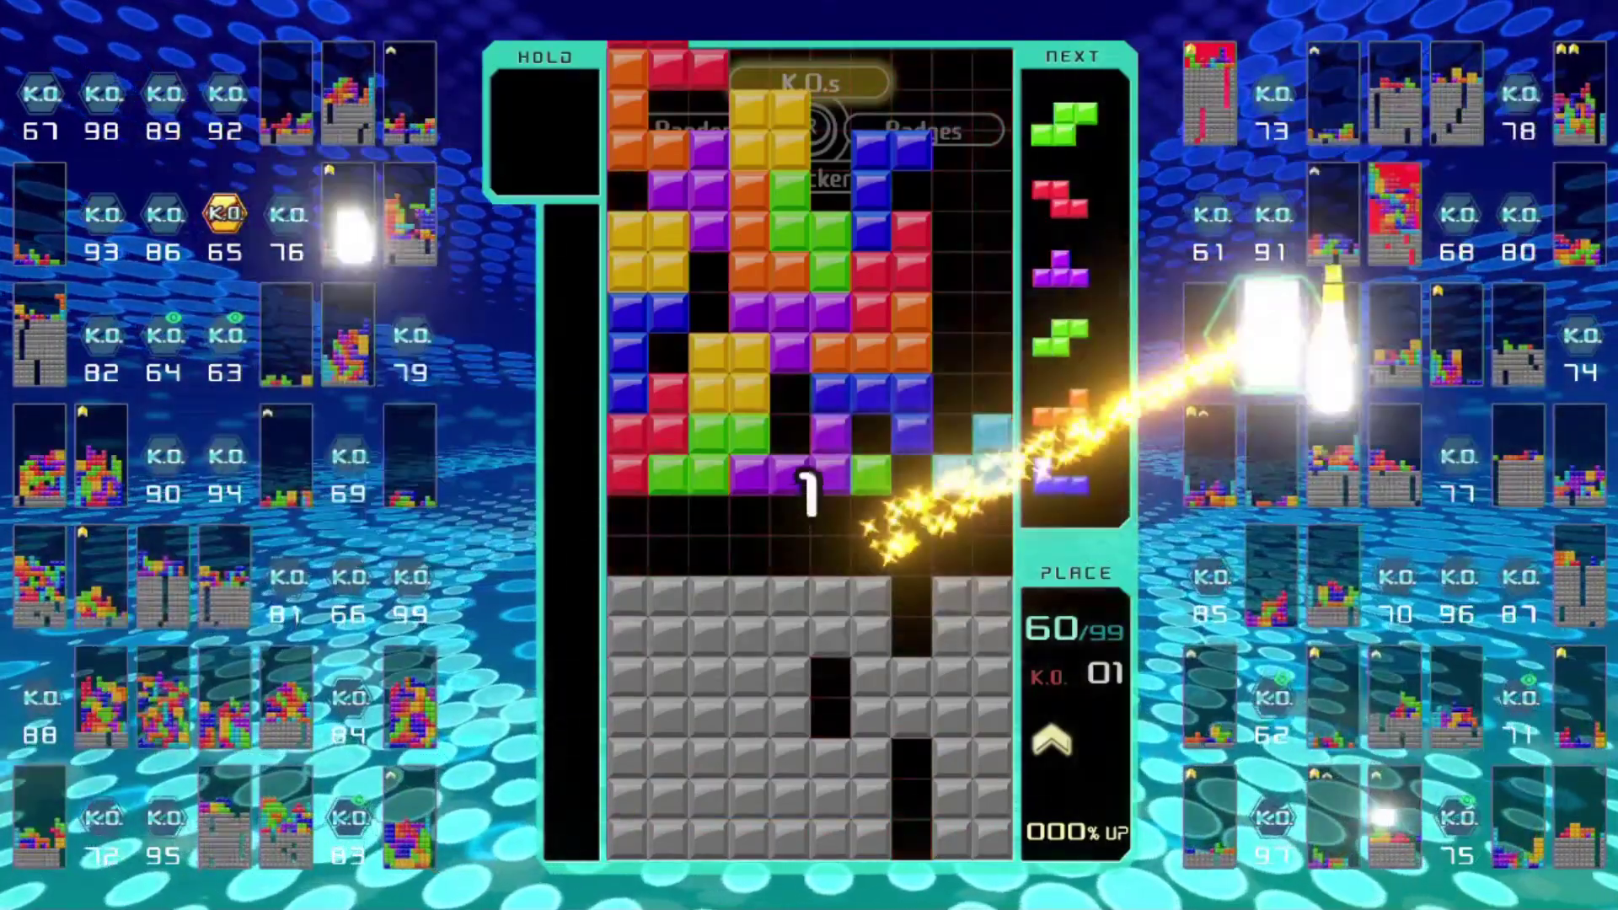
- Place an upright green S in the stack and an upright red Z in the right columns
{"action": "key", "text": "Right"}
{"action": "key", "text": "Right"}
{"action": "key", "text": "x"}
{"action": "key", "text": "Left"}
{"action": "key", "text": "Left"}
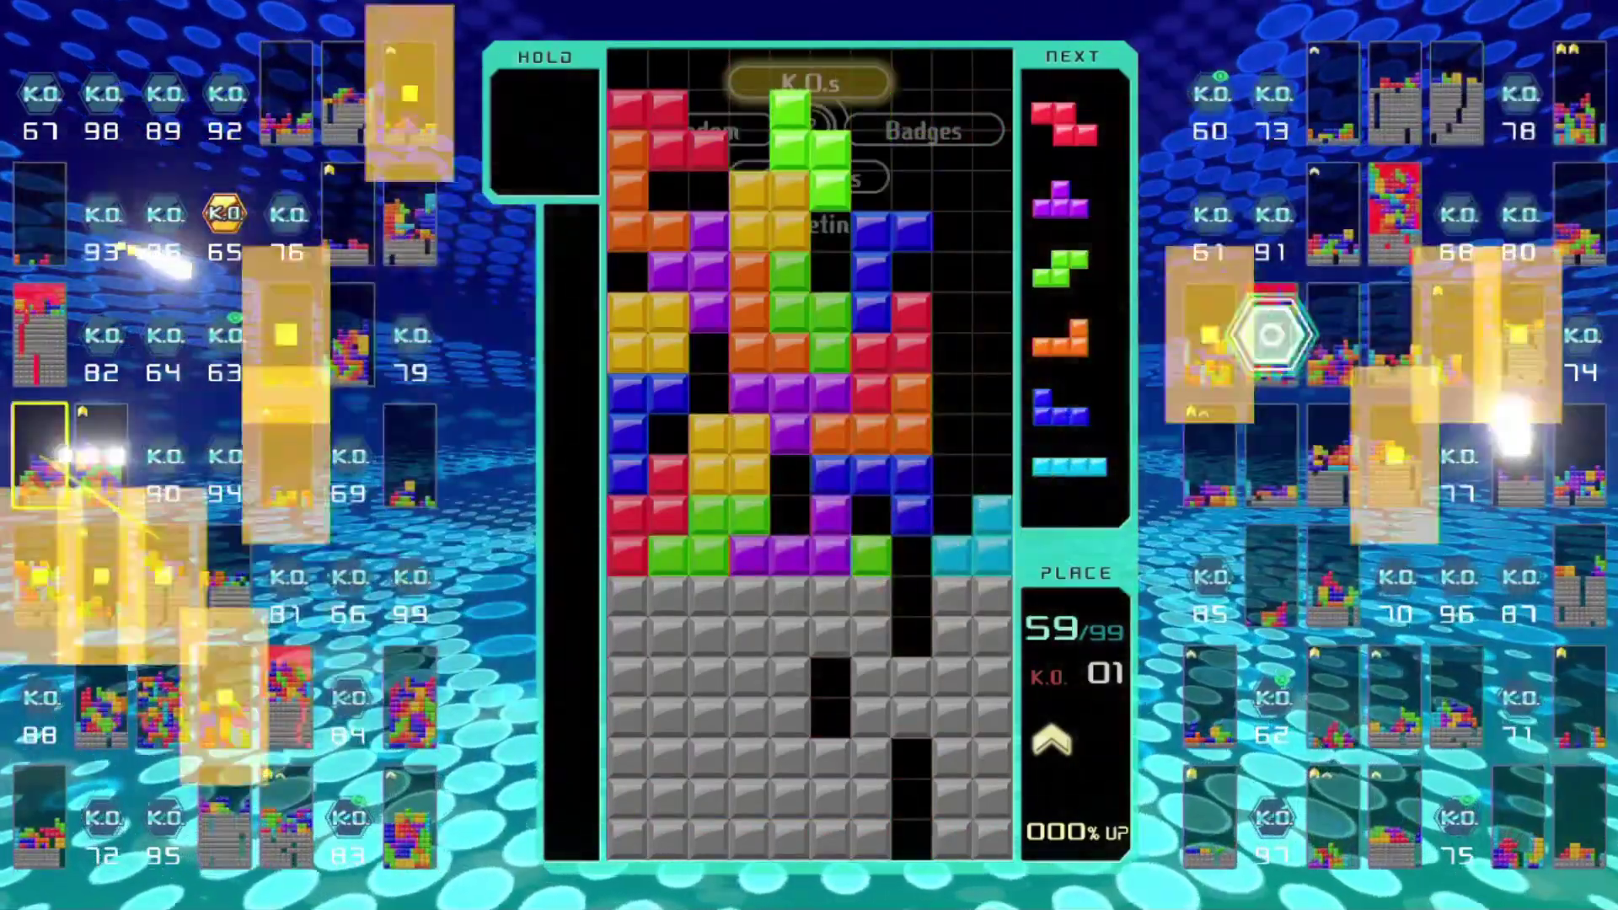
{"action": "key", "text": "Up"}
{"action": "key", "text": "x"}
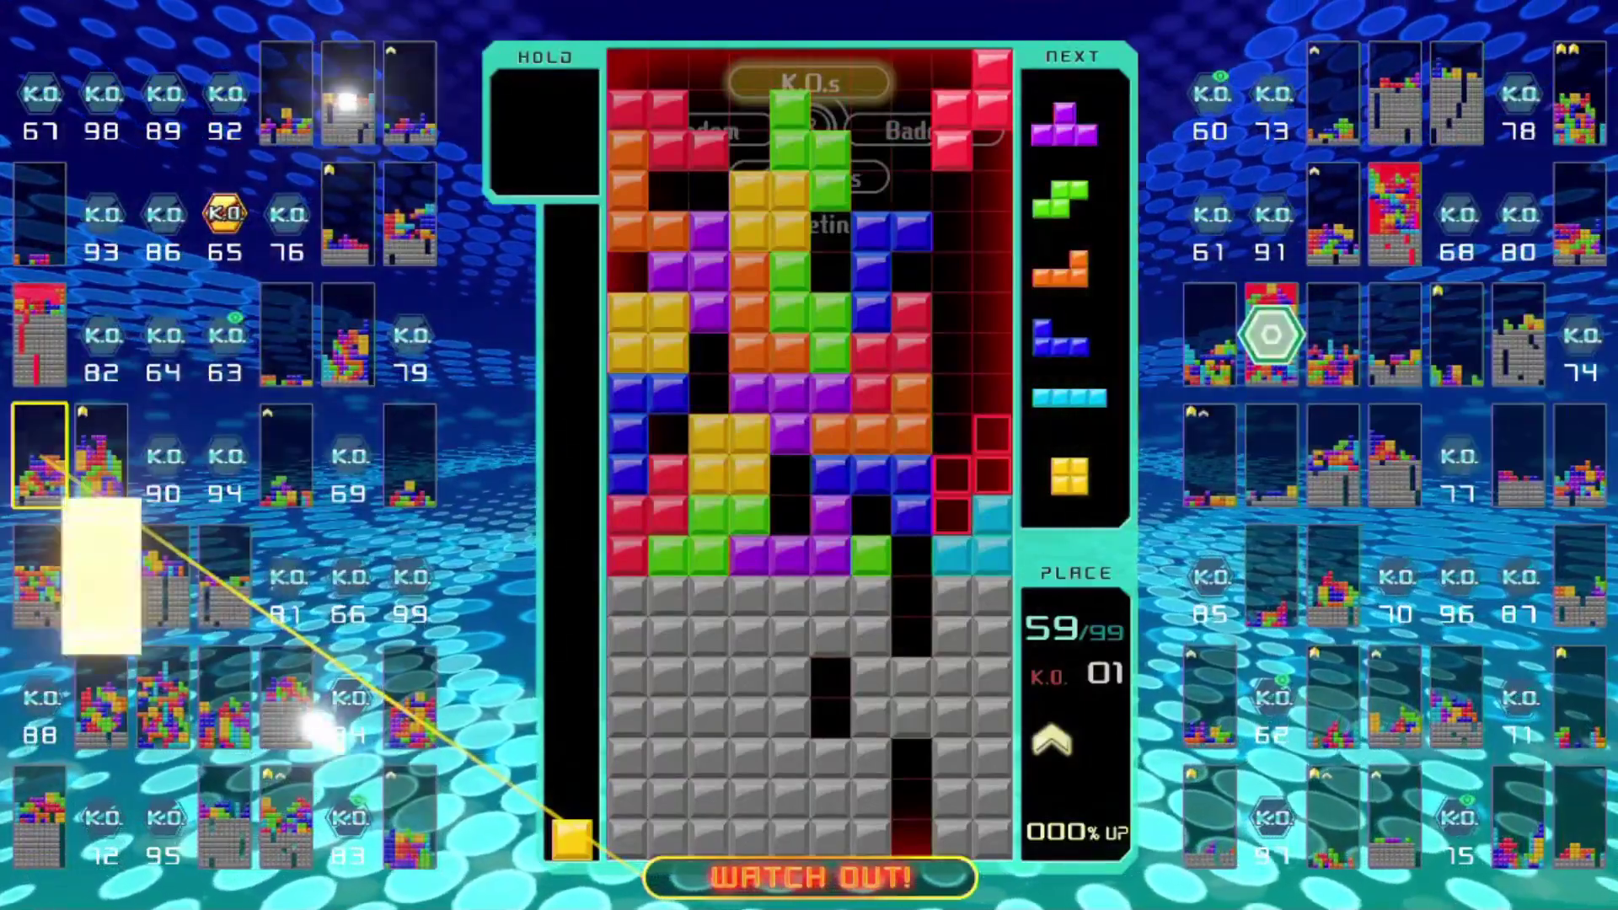
{"action": "key", "text": "Down"}
- Lock a turned purple T and an upright green S at the right edge
{"action": "key", "text": "x"}
{"action": "key", "text": "Right"}
{"action": "key", "text": "Right"}
{"action": "key", "text": "Right"}
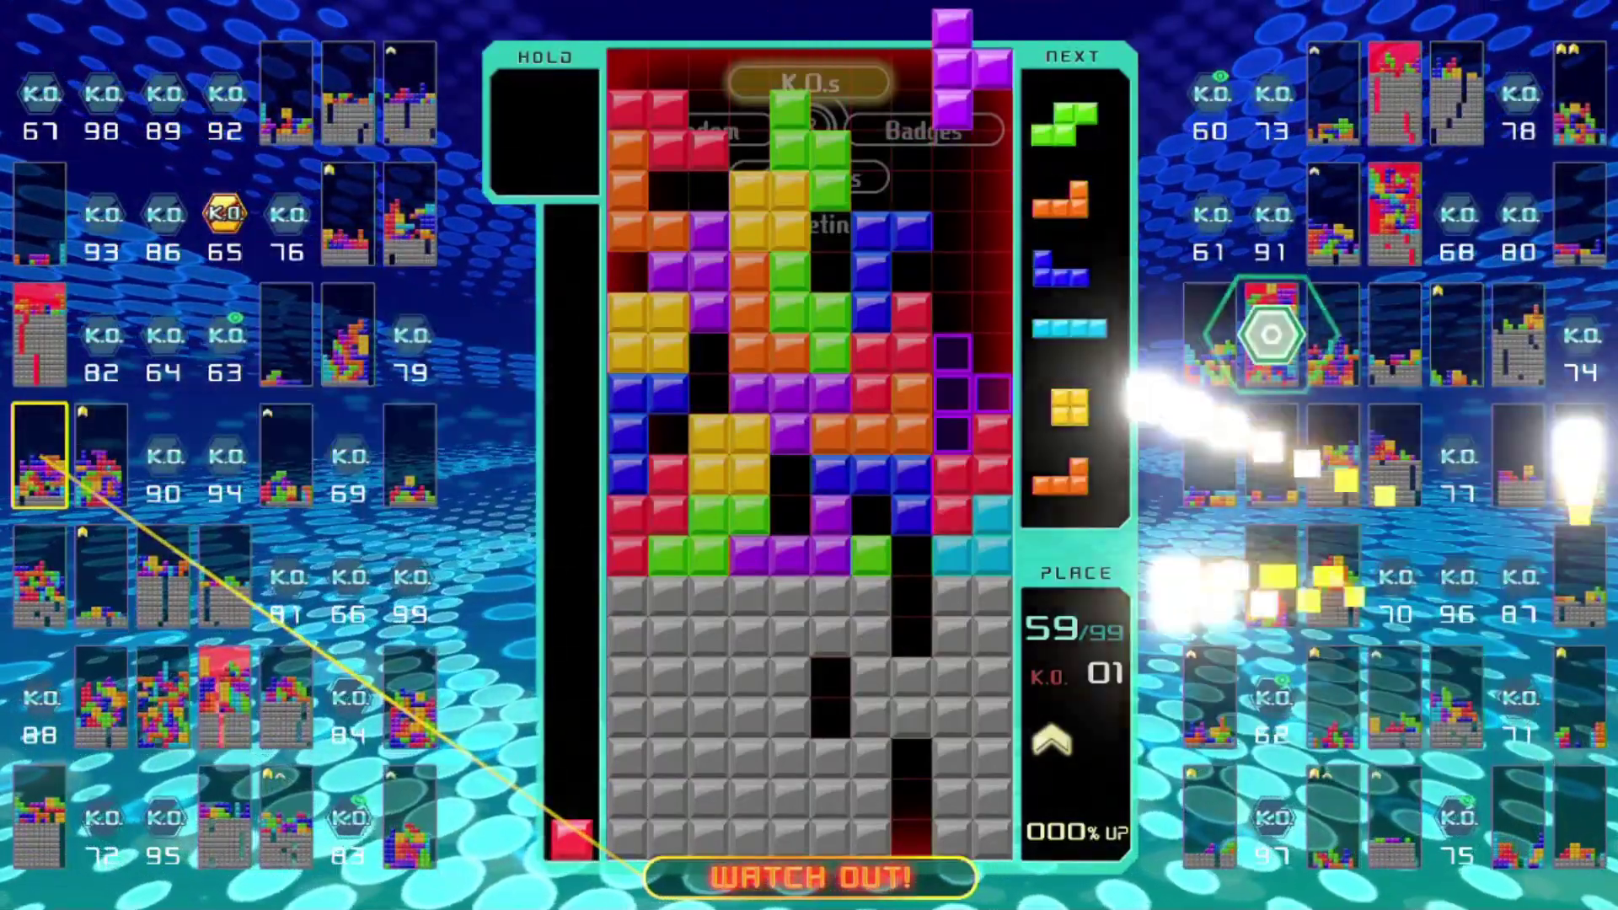
{"action": "key", "text": "Up"}
{"action": "key", "text": "x"}
{"action": "key", "text": "Right"}
{"action": "key", "text": "Right"}
{"action": "key", "text": "Right"}
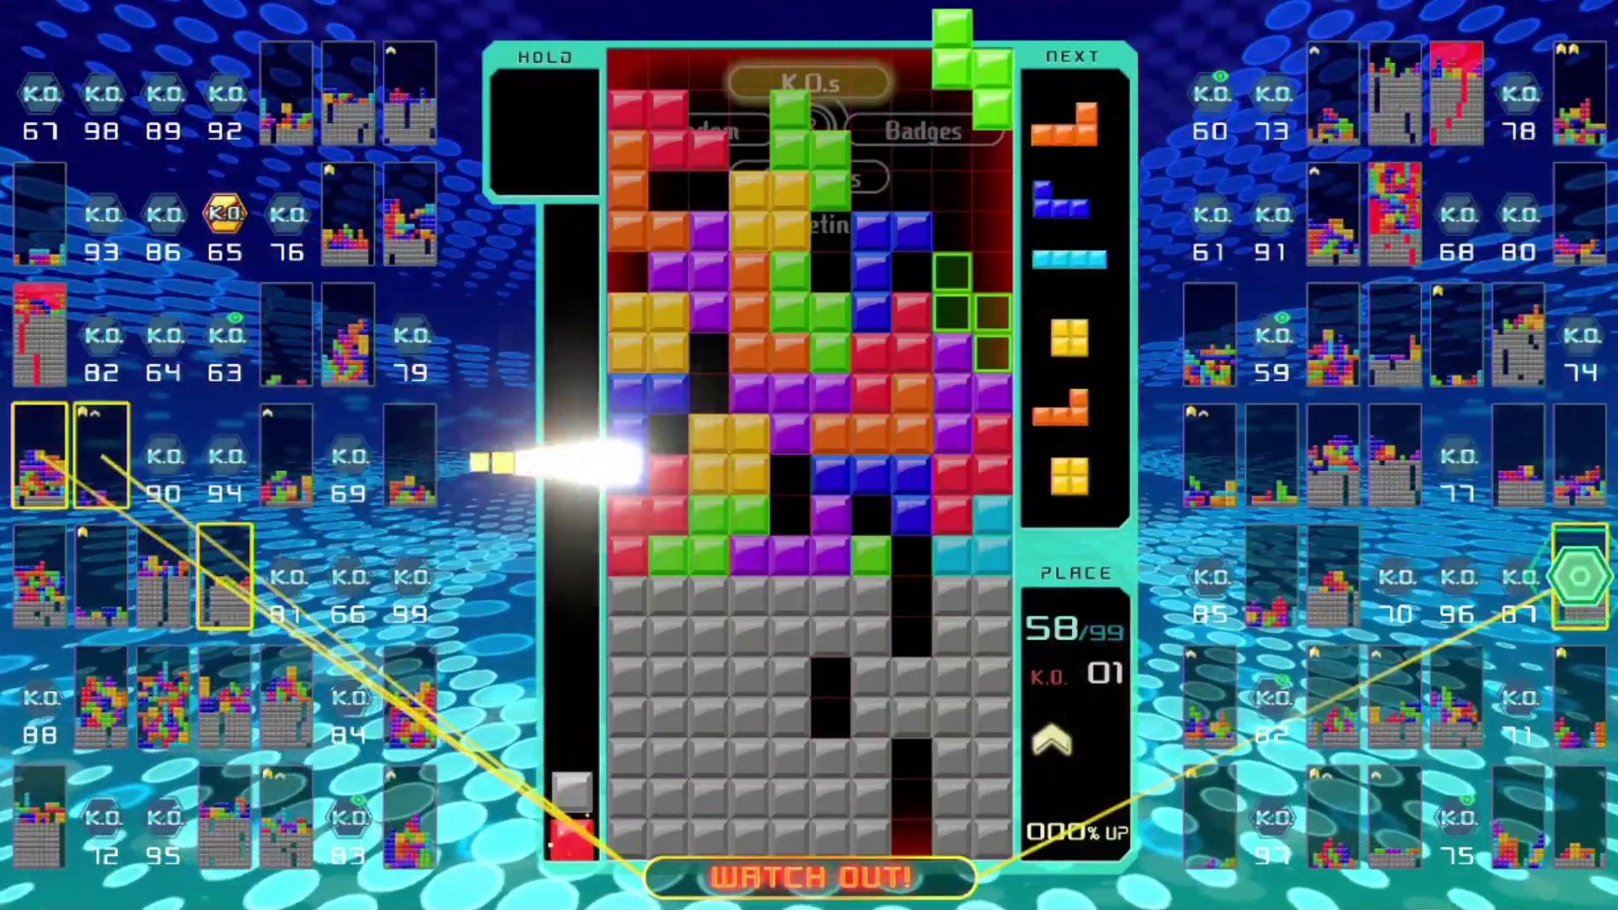
{"action": "key", "text": "Down"}
- Place the orange L and upright blue J, then drop the cyan I into the right well for four rows
{"action": "key", "text": "Right"}
{"action": "key", "text": "Right"}
{"action": "key", "text": "Right"}
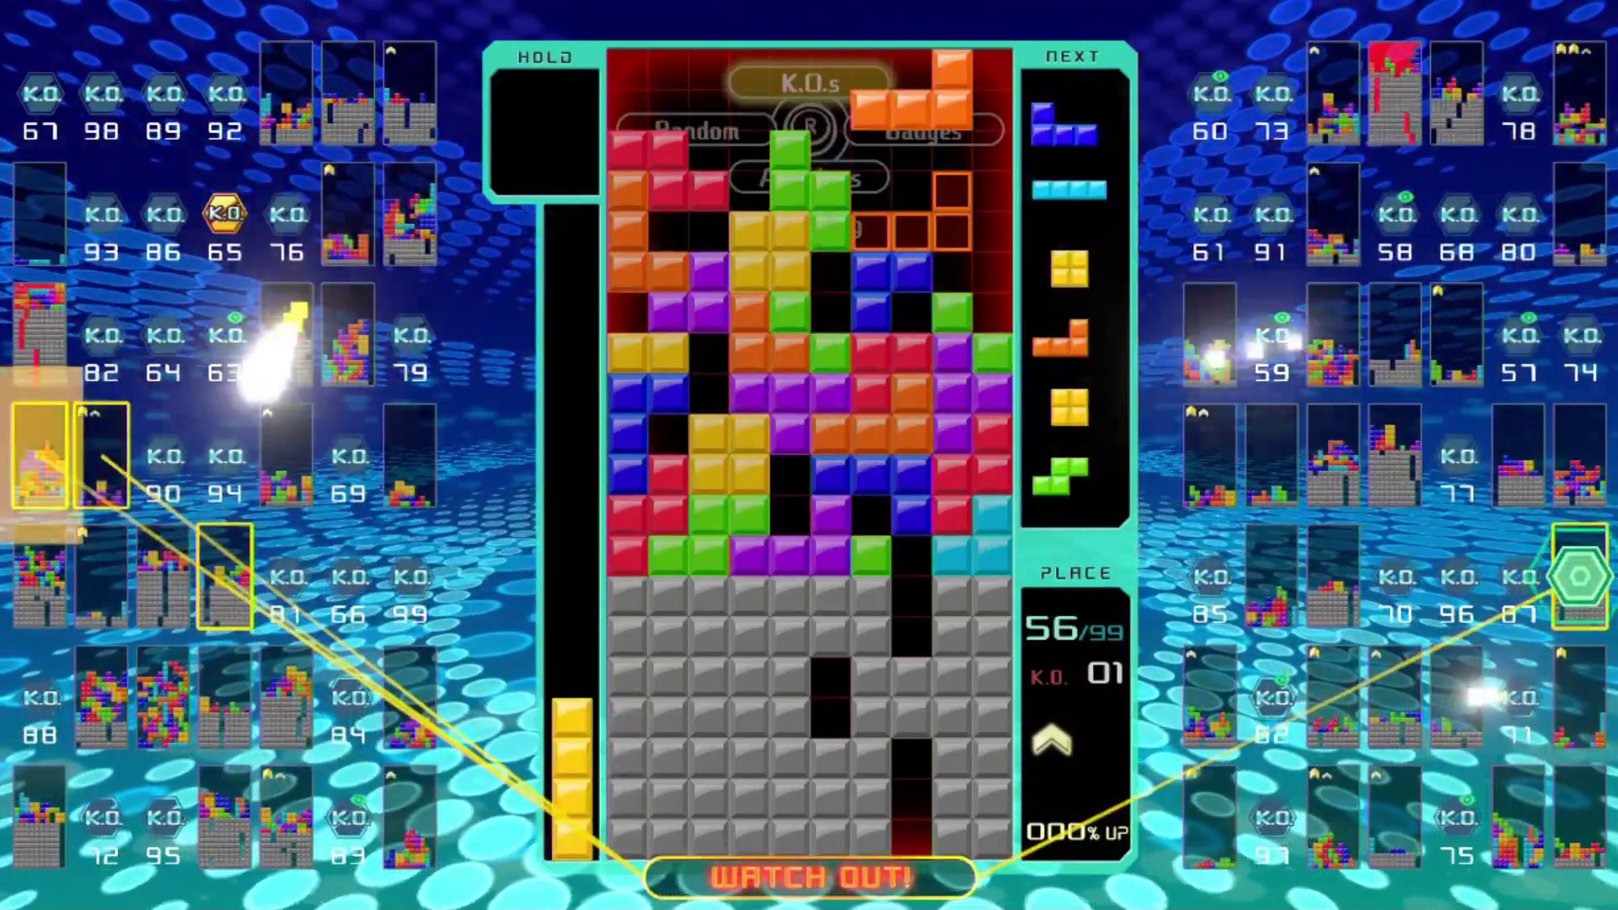
{"action": "key", "text": "Left"}
{"action": "key", "text": "Left"}
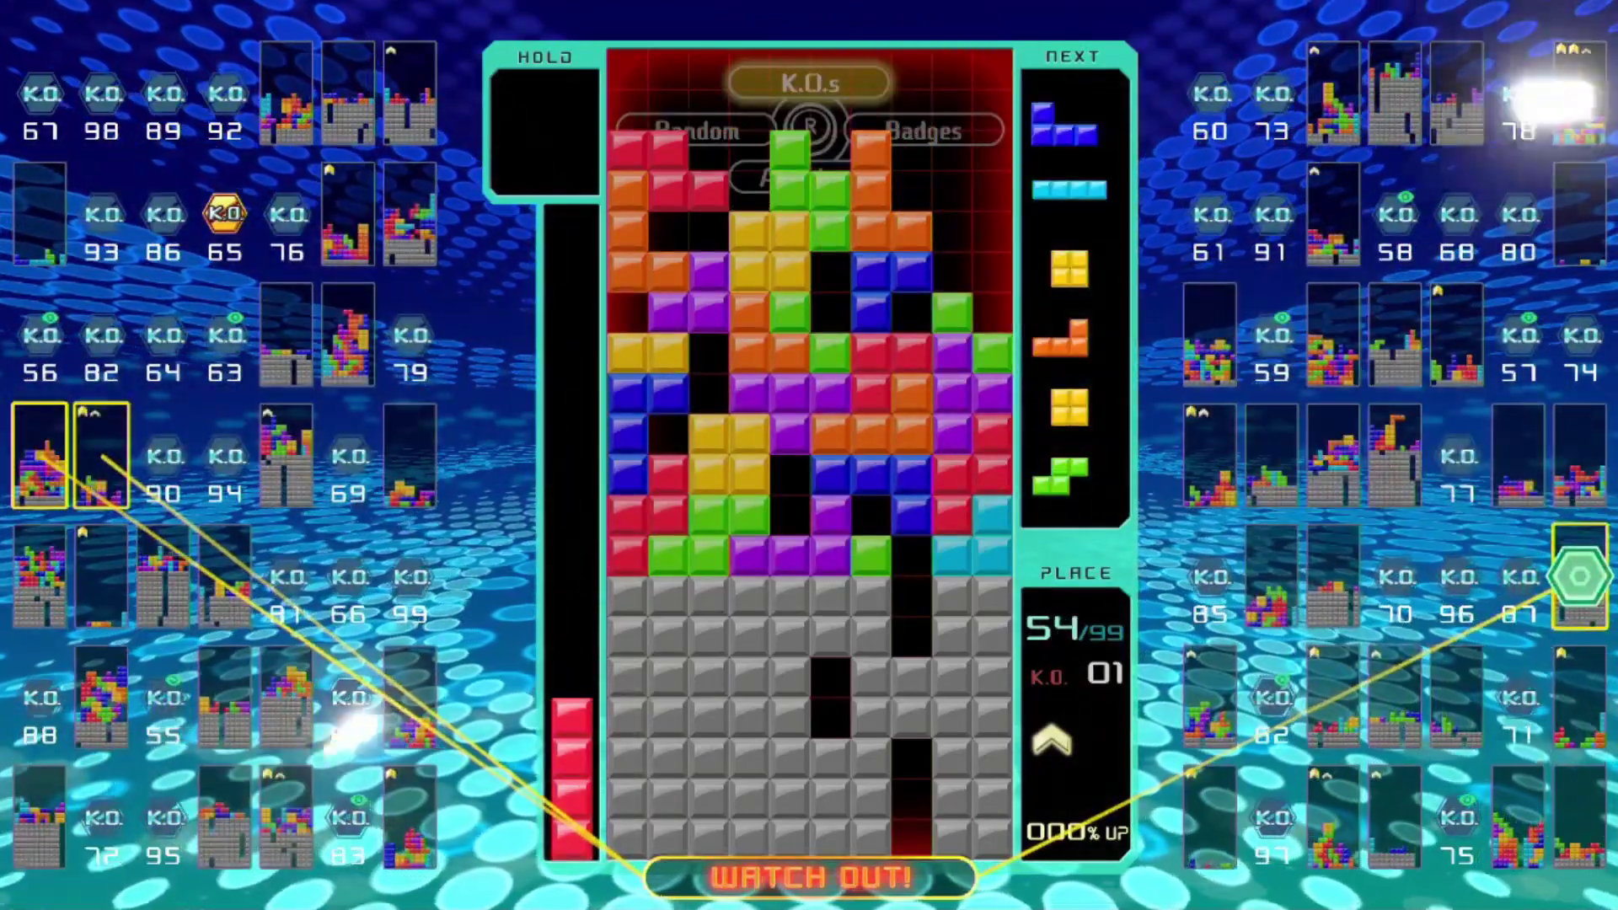
{"action": "key", "text": "x"}
{"action": "key", "text": "Right"}
{"action": "key", "text": "Right"}
{"action": "key", "text": "Right"}
{"action": "key", "text": "Right"}
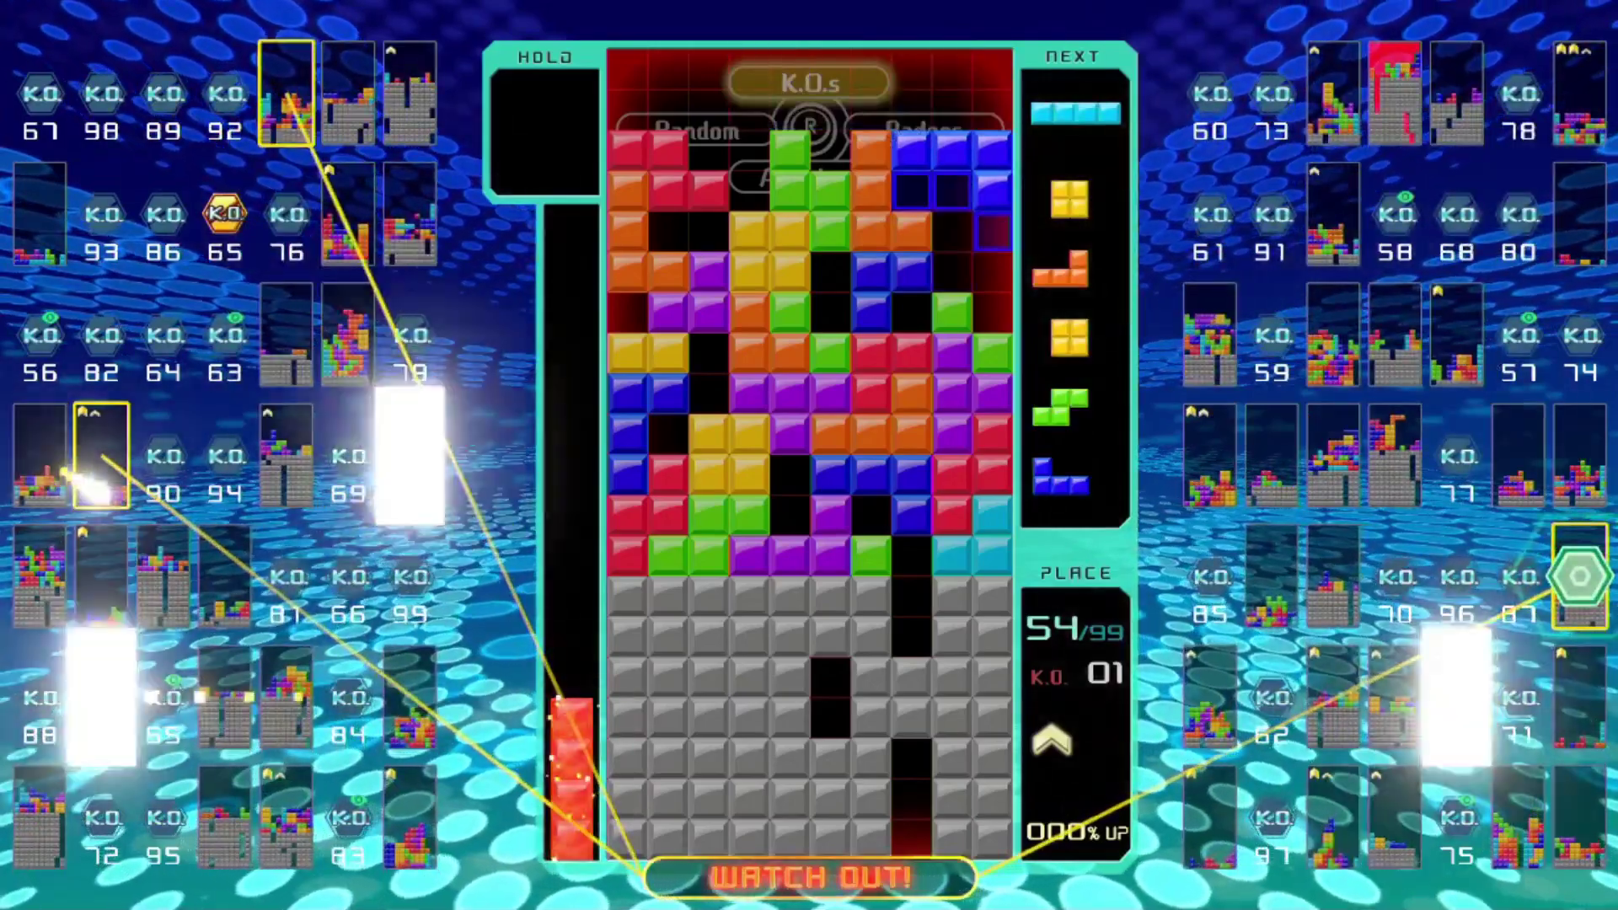
{"action": "key", "text": "x"}
{"action": "key", "text": "Right"}
{"action": "key", "text": "Right"}
{"action": "key", "text": "Up"}
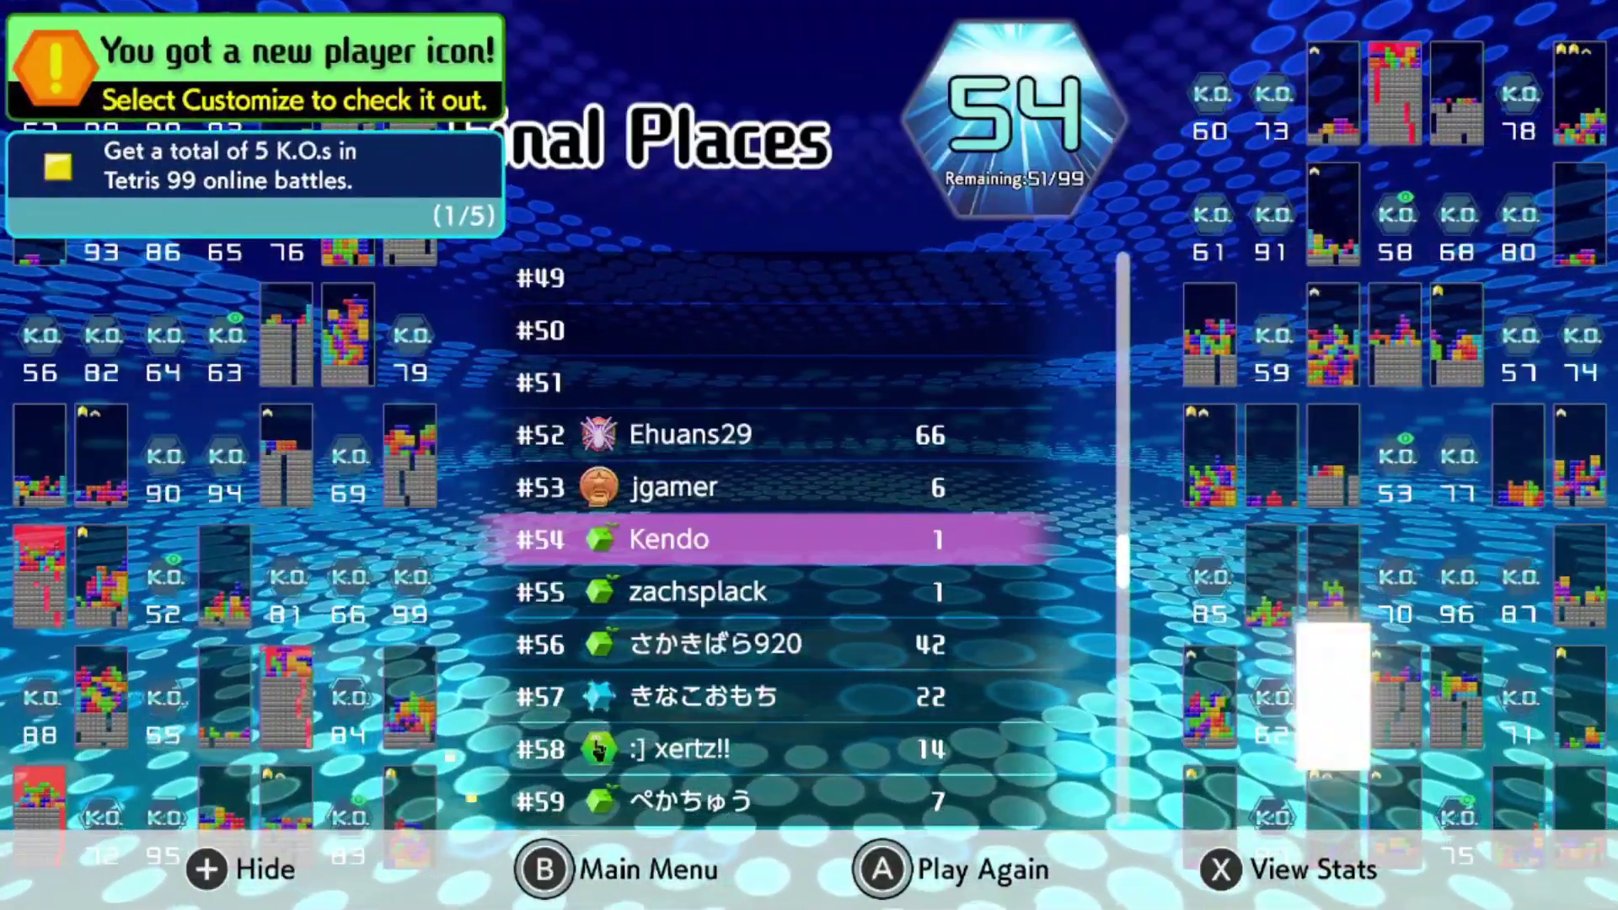
{"action": "scroll", "coordinate": [784, 531], "scroll_direction": "down", "scroll_amount": 1}
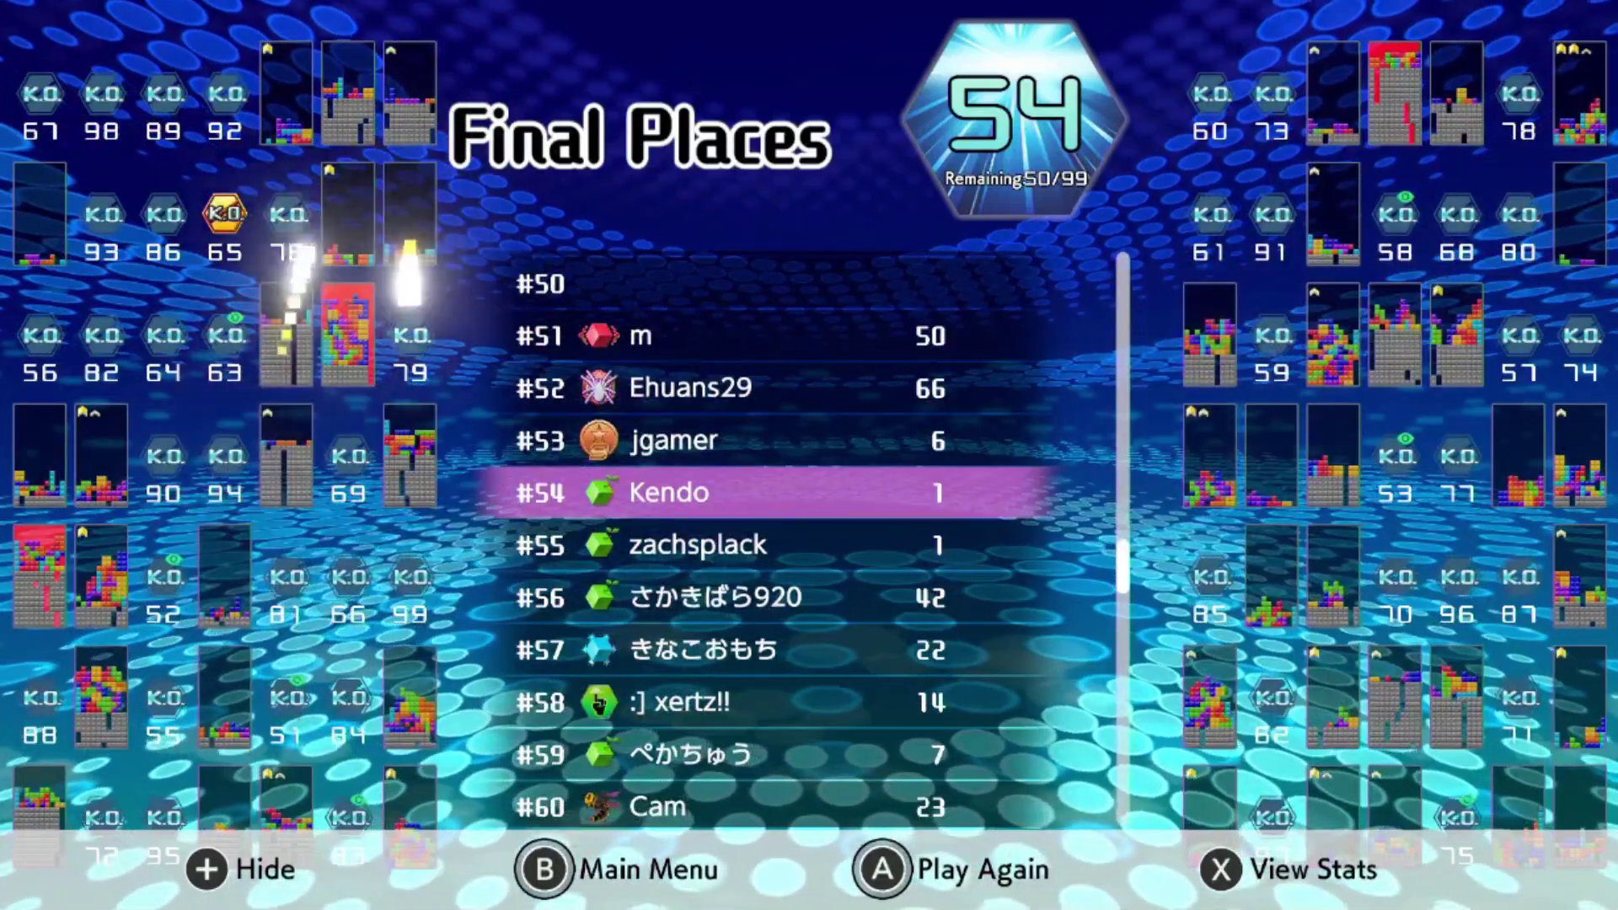
{"action": "scroll", "coordinate": [784, 531], "scroll_direction": "down", "scroll_amount": 4}
{"action": "scroll", "coordinate": [784, 531], "scroll_direction": "down", "scroll_amount": 5}
{"action": "scroll", "coordinate": [784, 531], "scroll_direction": "down", "scroll_amount": 4}
{"action": "scroll", "coordinate": [783, 531], "scroll_direction": "down", "scroll_amount": 5}
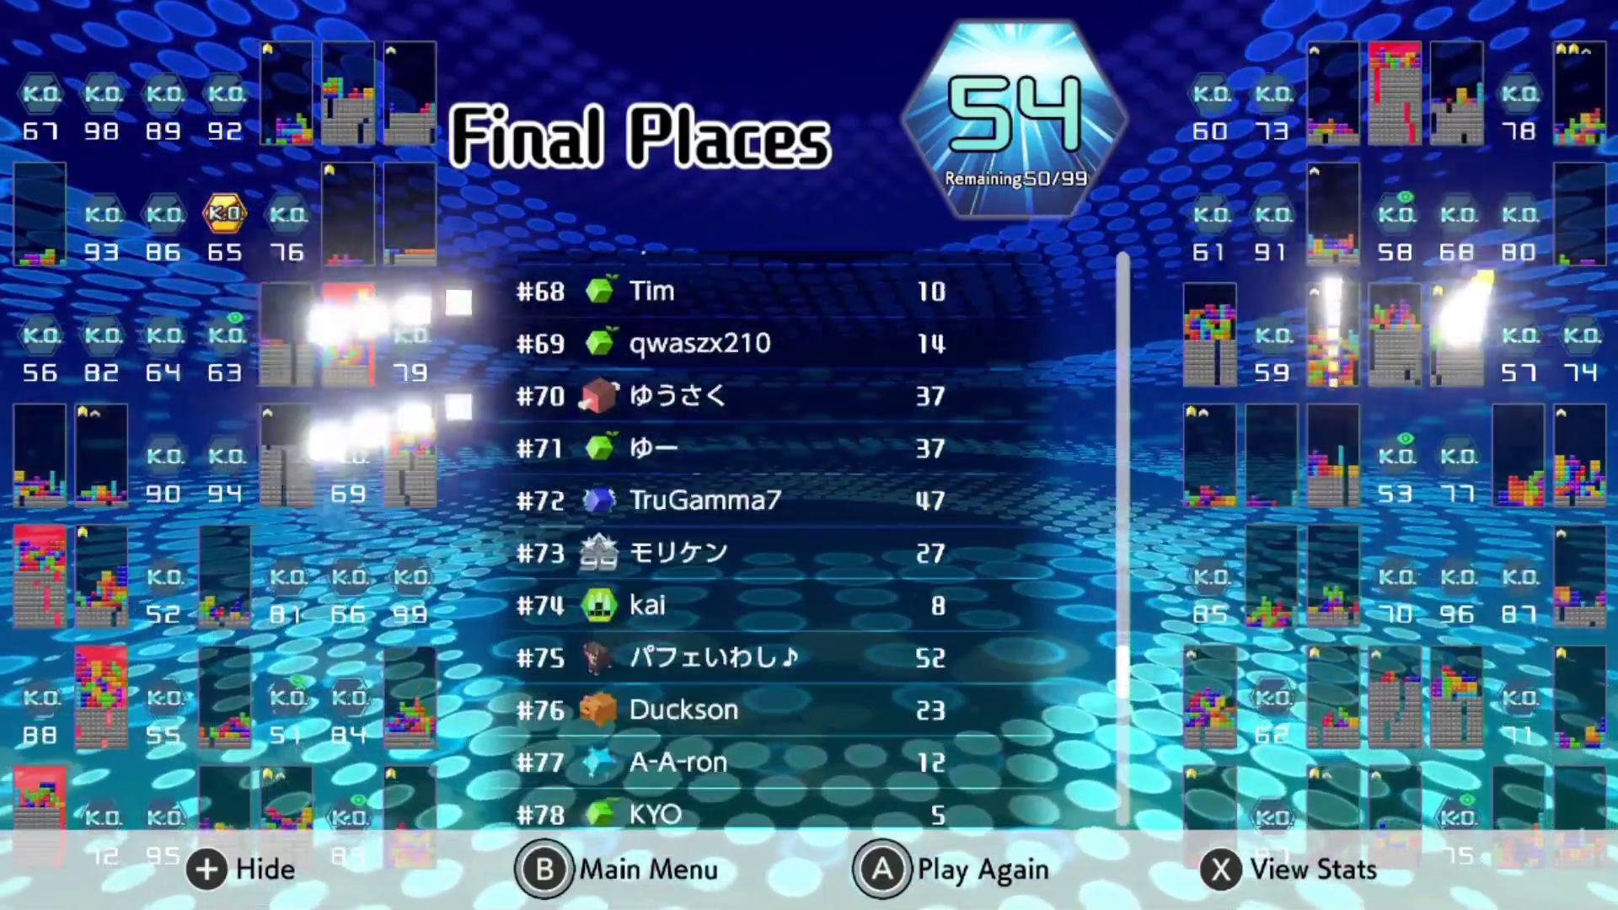
{"action": "scroll", "coordinate": [784, 531], "scroll_direction": "down", "scroll_amount": 4}
{"action": "scroll", "coordinate": [785, 530], "scroll_direction": "down", "scroll_amount": 5}
{"action": "scroll", "coordinate": [784, 531], "scroll_direction": "down", "scroll_amount": 1}
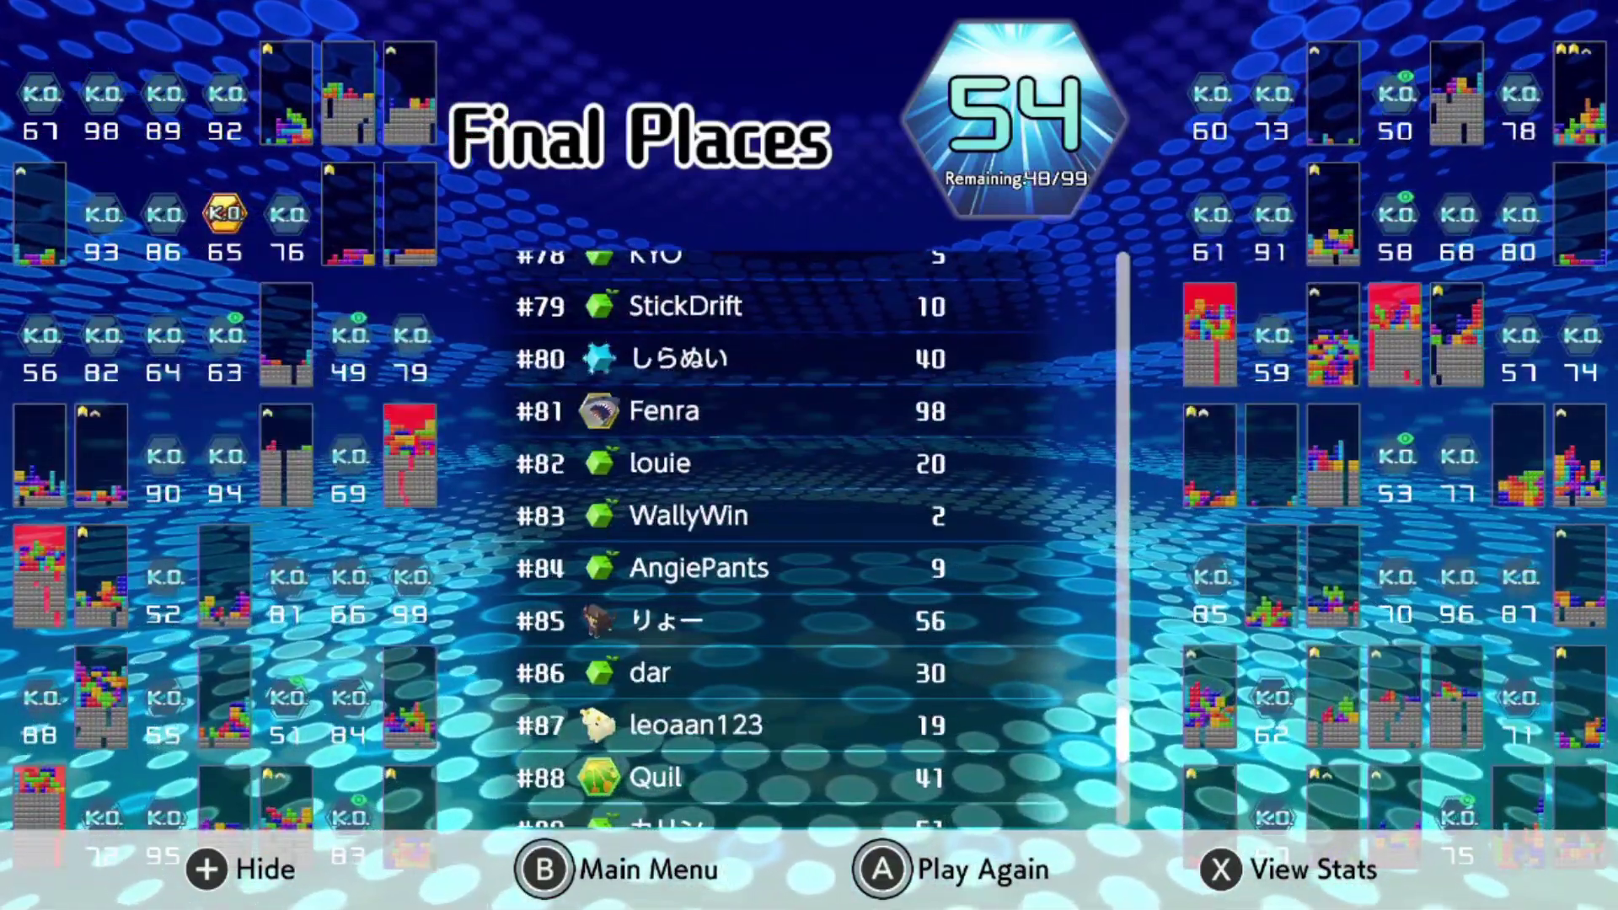